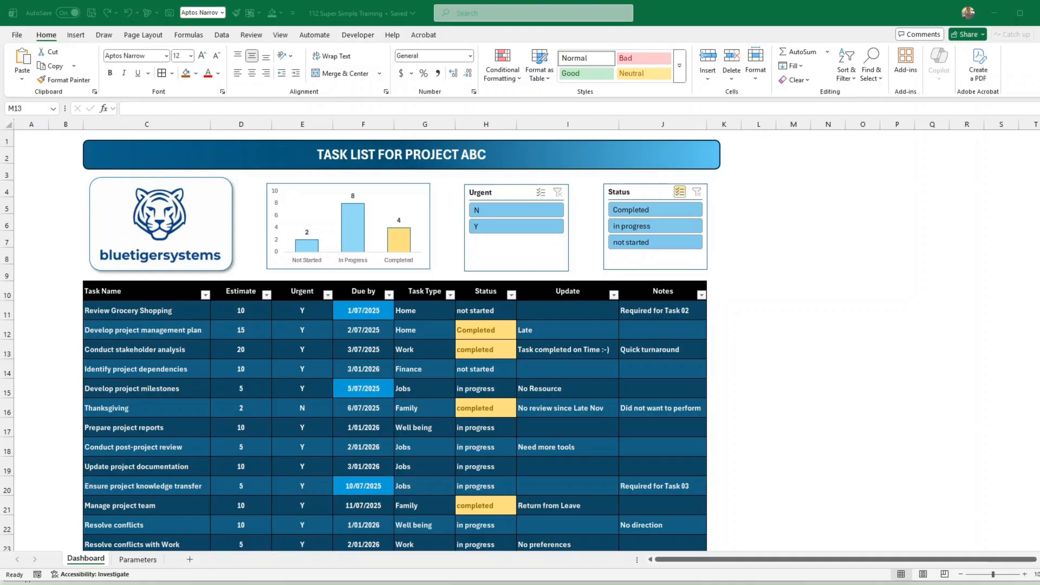
Filter the finished dashboard's task list with the Status slicer so that only Completed tasks are listed.
left_click(411, 583)
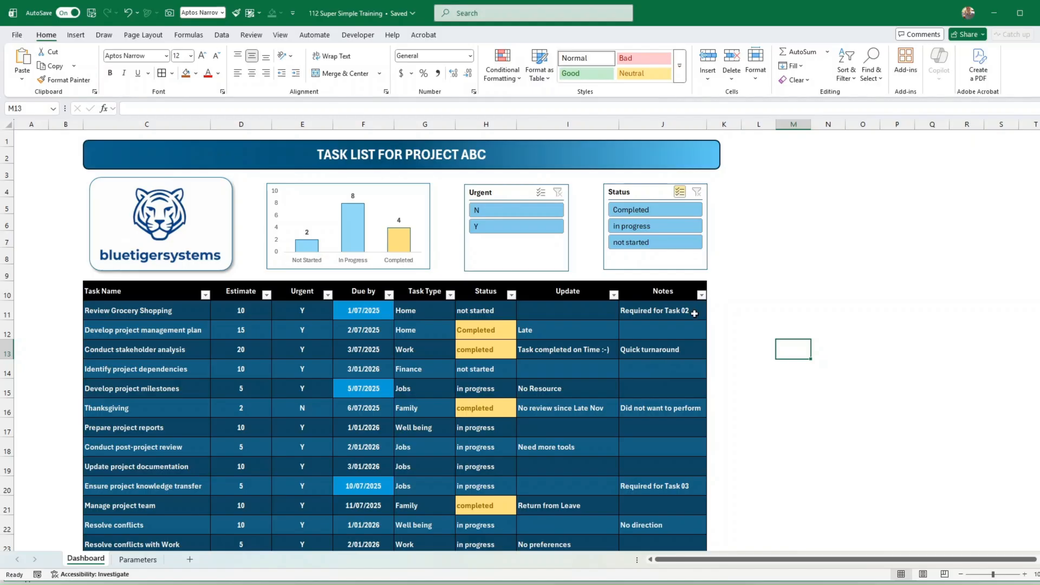
left_click(645, 221)
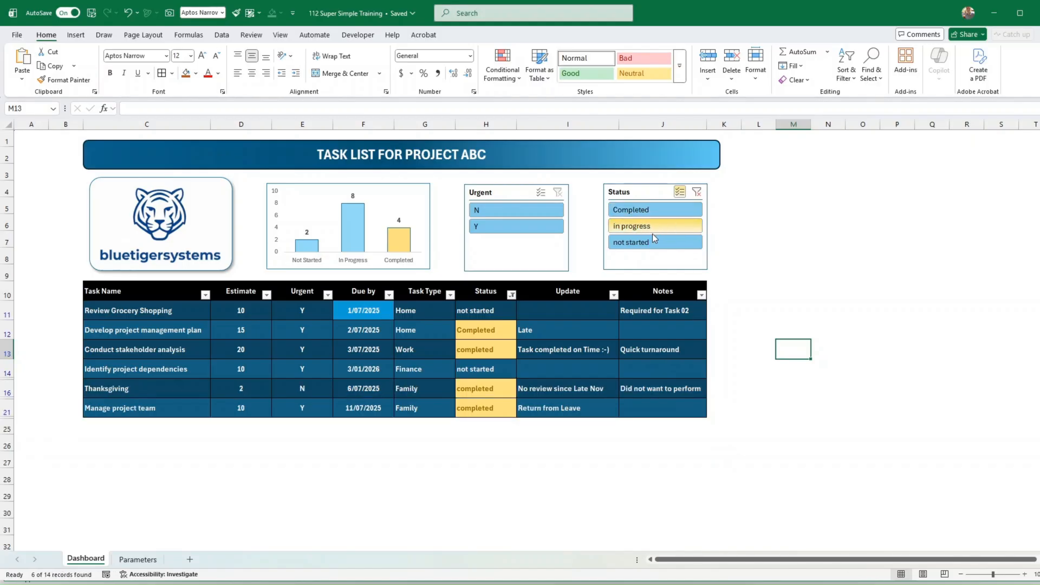
left_click(642, 242)
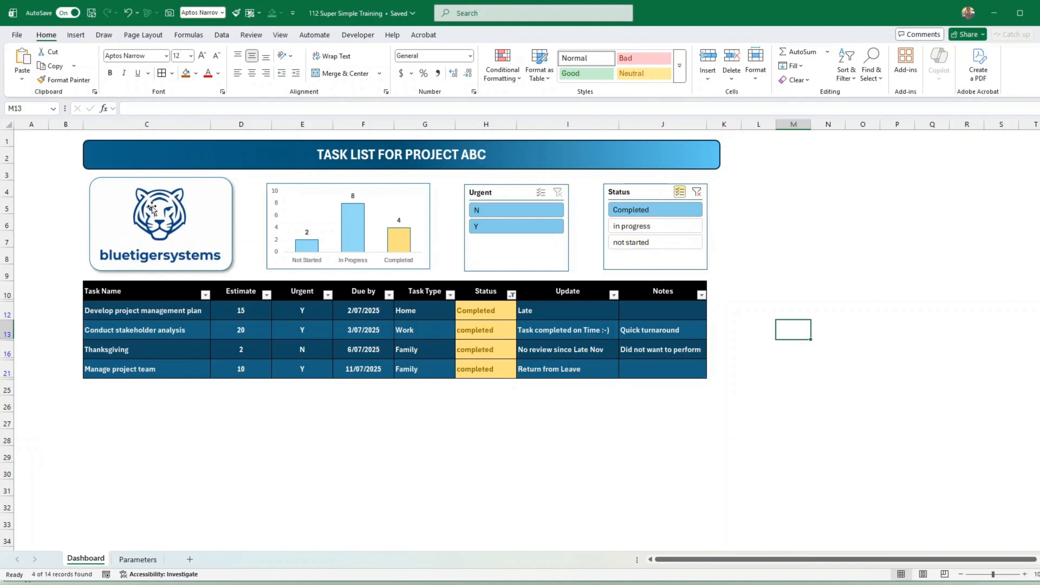
left_click(465, 174)
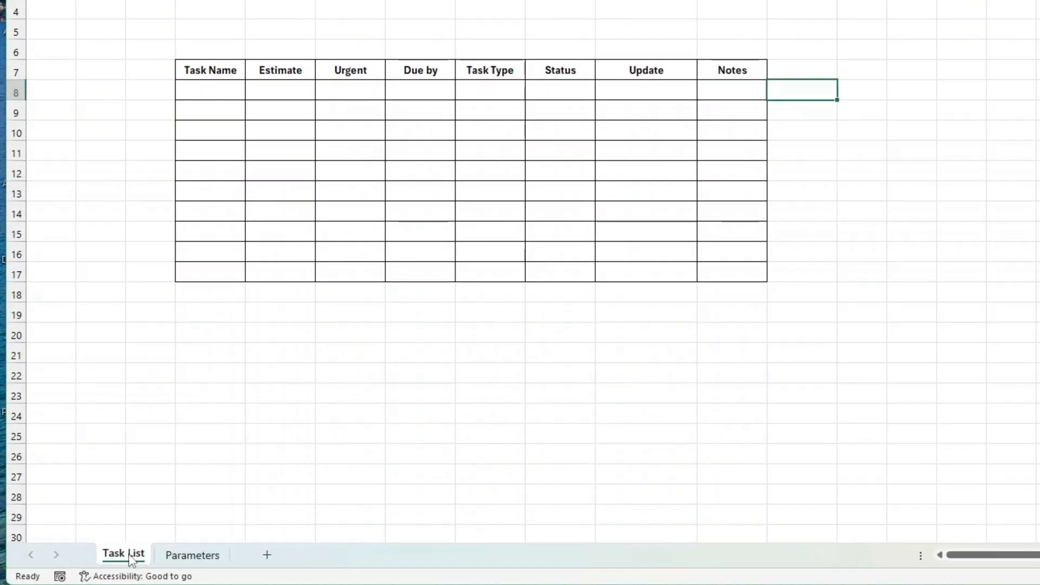
left_click_drag(213, 69, 777, 275)
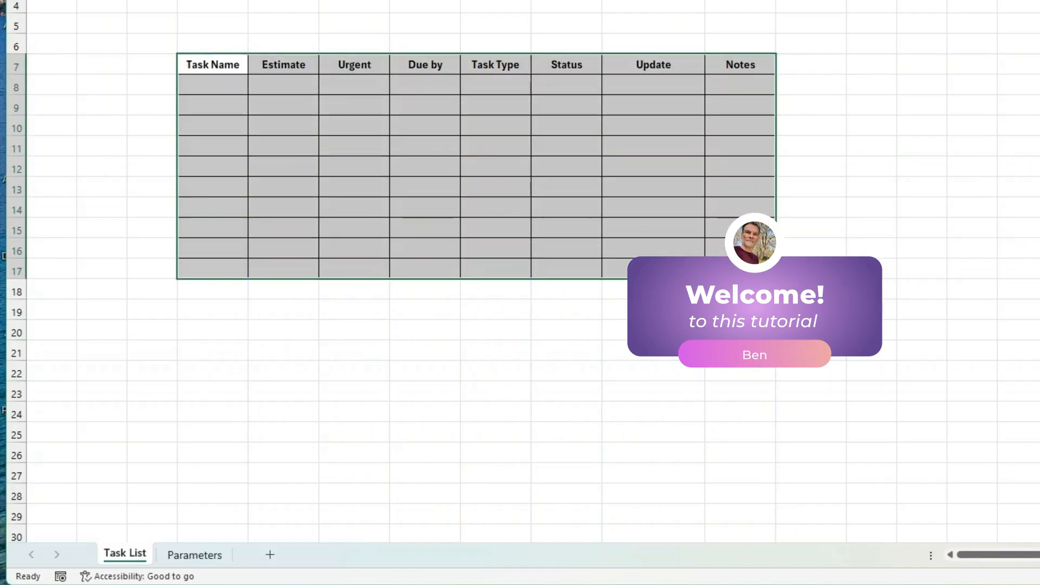
left_click(316, 448)
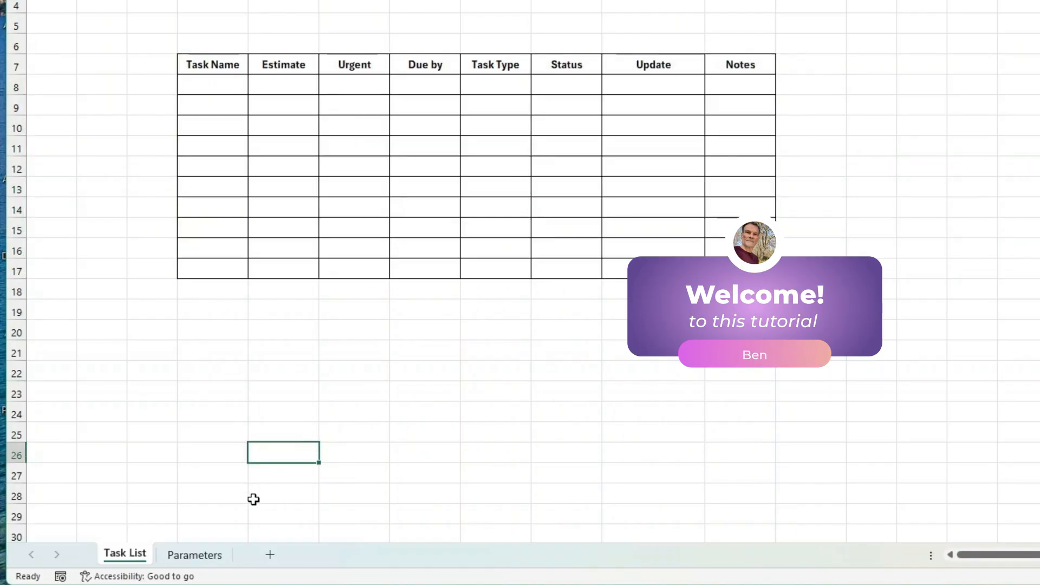
Fill the Status list on the Parameters sheet with Not Started, In Progress and Completed.
left_click(197, 556)
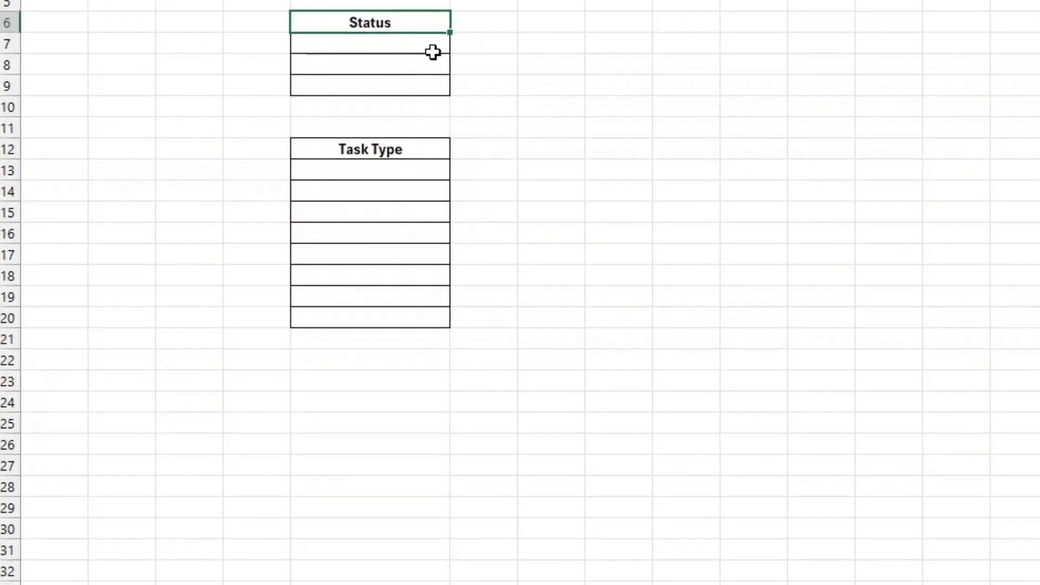
left_click(408, 42)
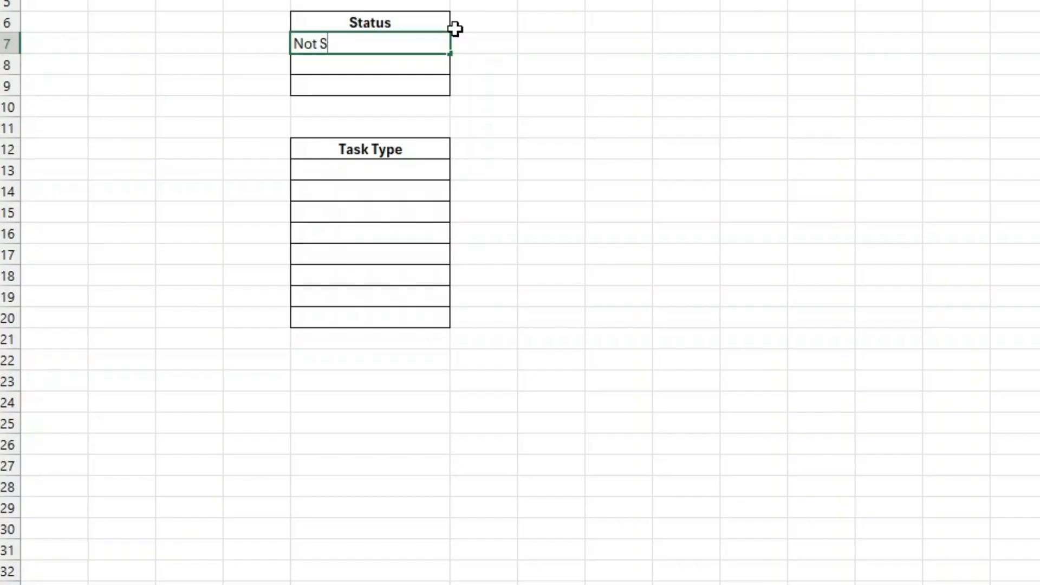
type("Not Started")
key("Return")
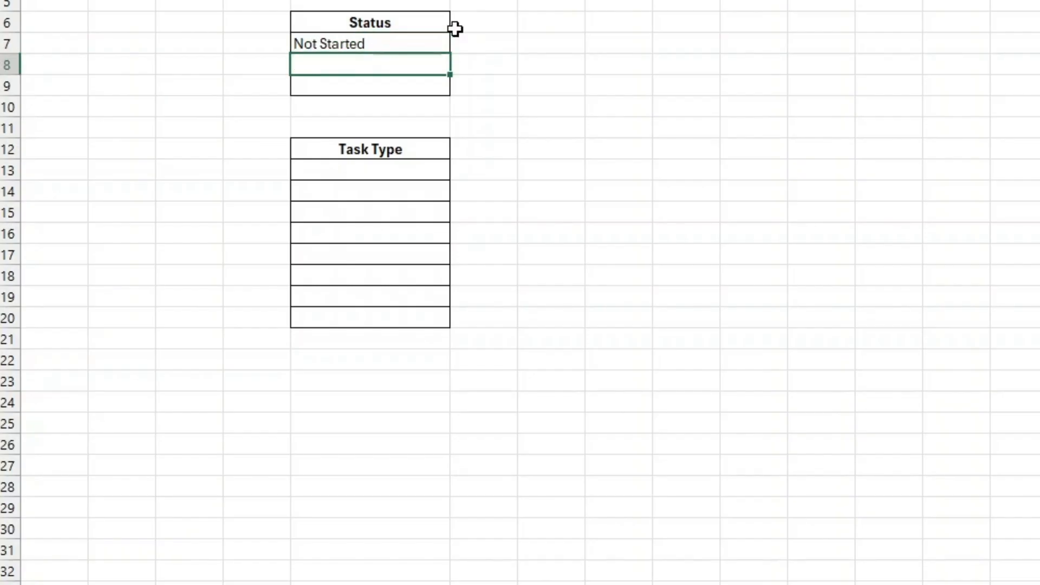
type("In Progress")
key("Return")
type("Comp")
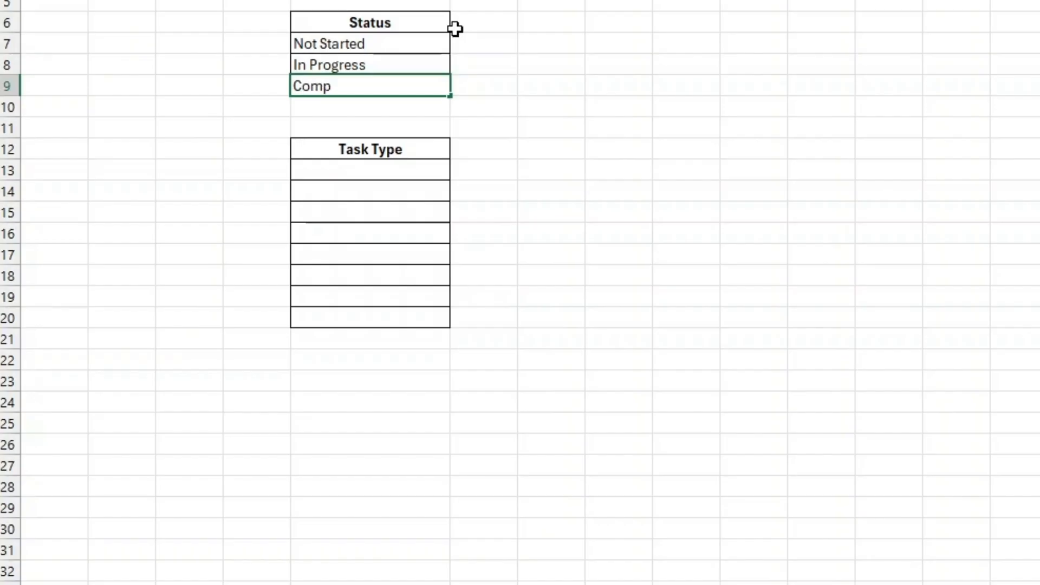
type("leted")
key("Return")
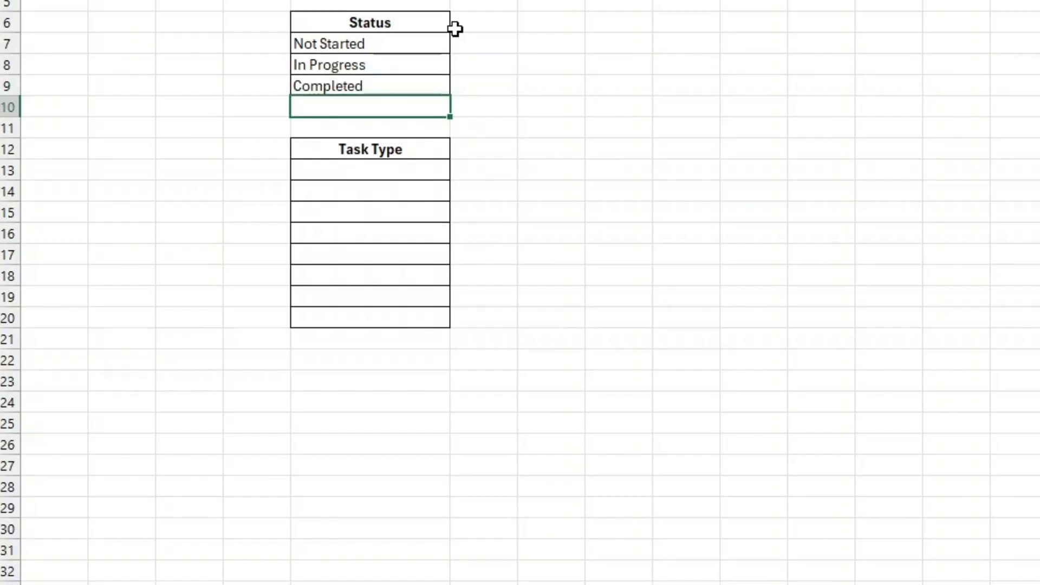
Enter Work, Home, fitness and Family in the first four cells of the Task Type list.
left_click(420, 170)
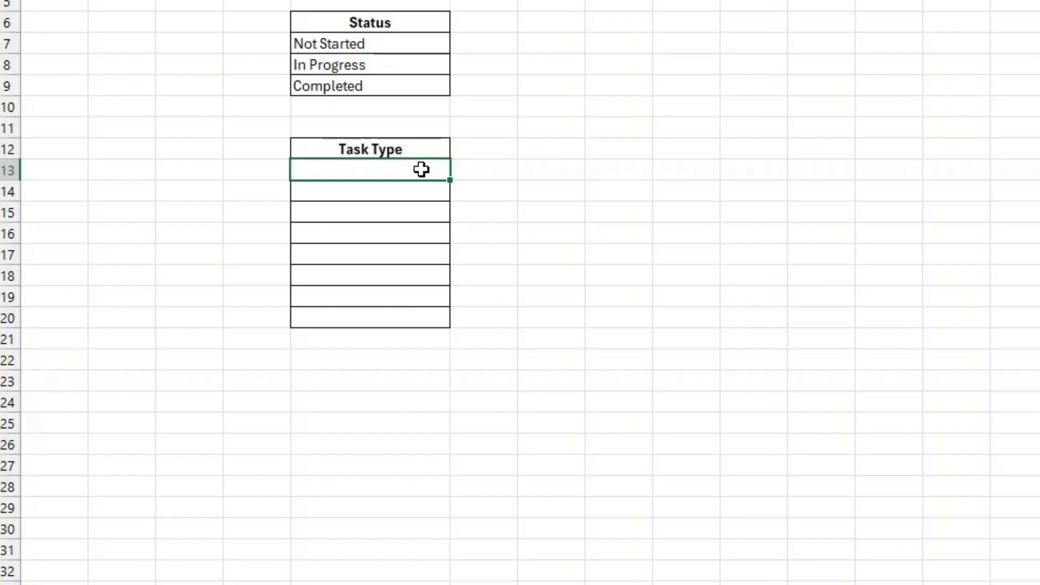
type("Work")
key("Return")
type("Ho")
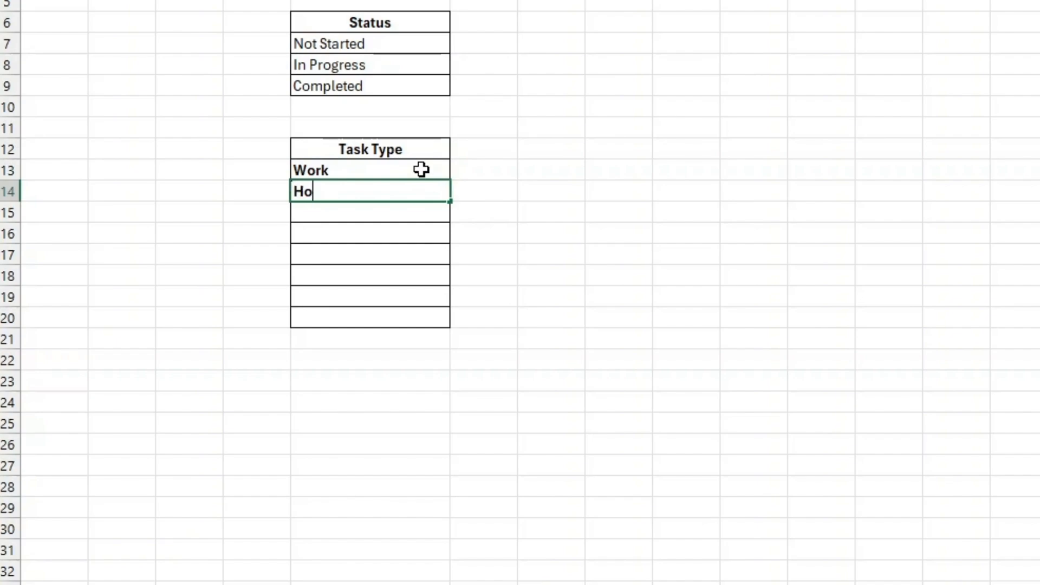
type("me")
key("Return")
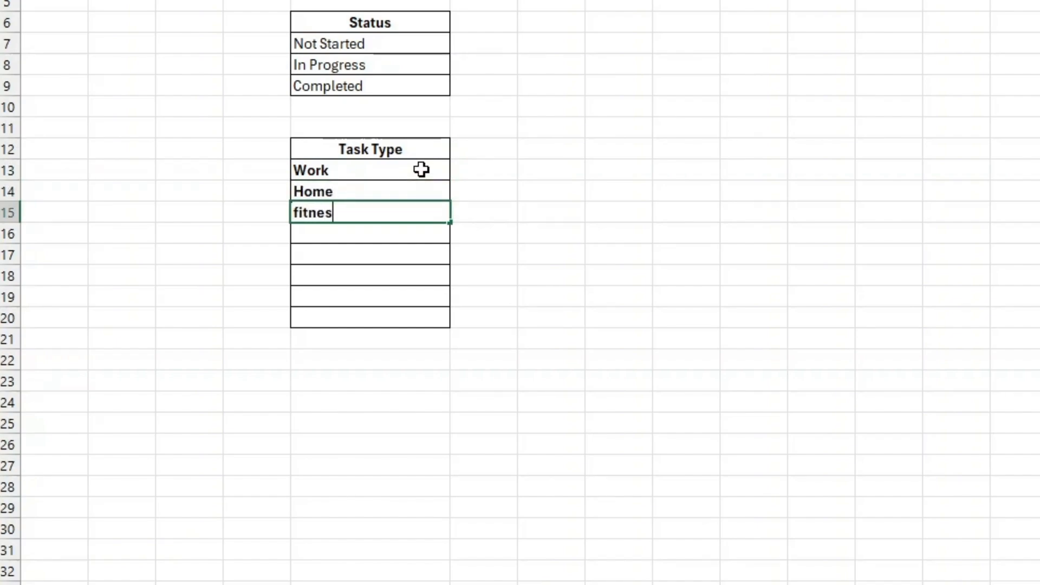
key("Return")
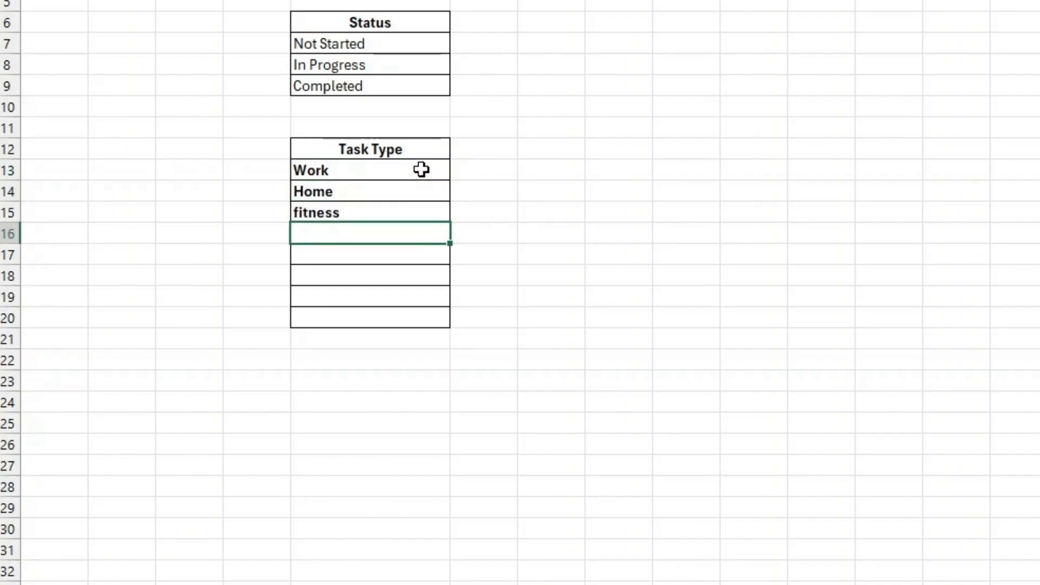
type("Family")
key("Return")
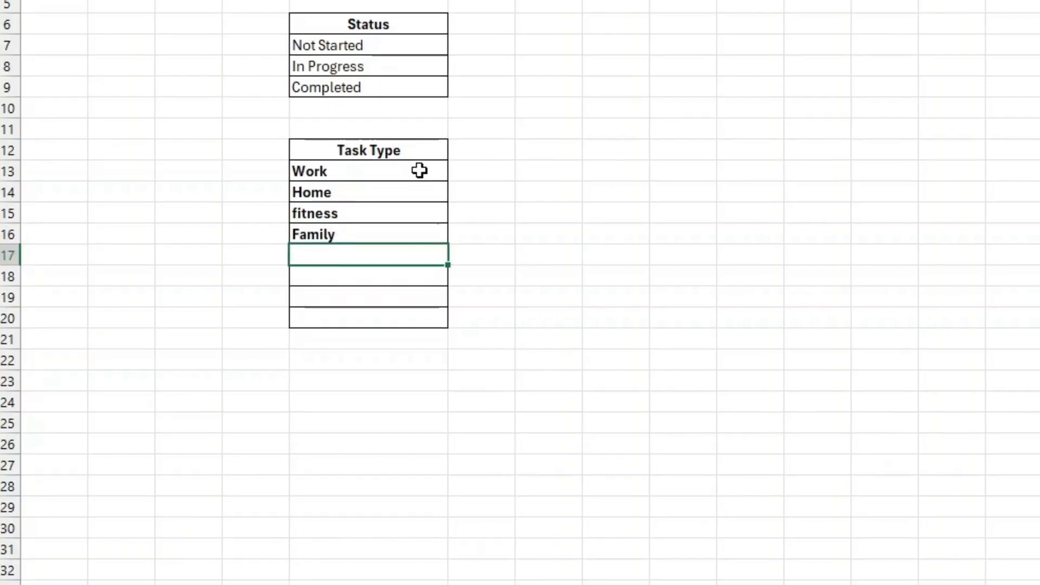
Centre the Task Type cells E13:E20, and make the Status values in E7:E9 bold and centred.
left_click(323, 173)
left_click_drag(219, 242, 227, 334)
left_click(256, 74)
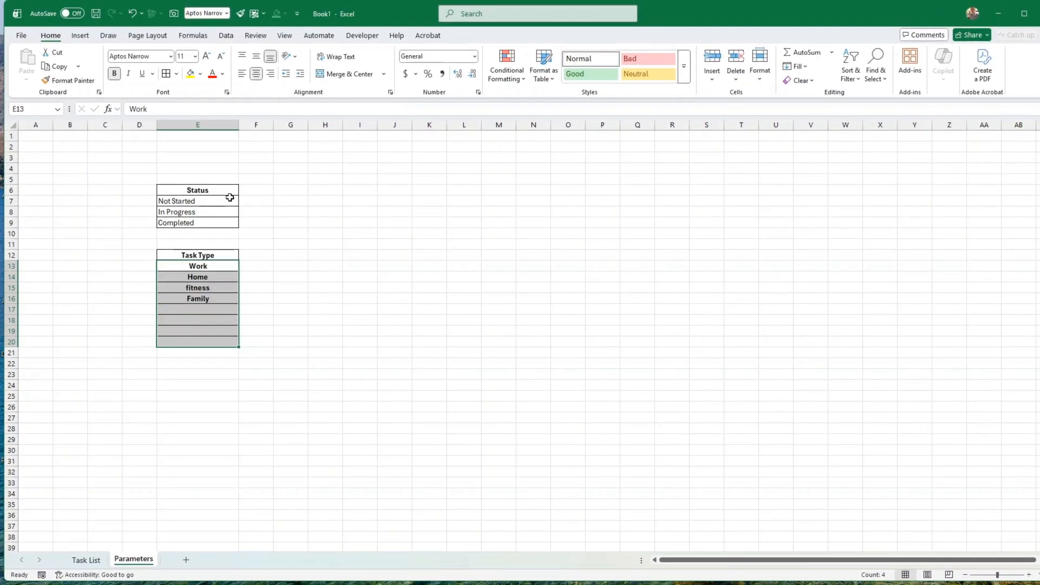
left_click_drag(230, 198, 225, 223)
left_click(115, 74)
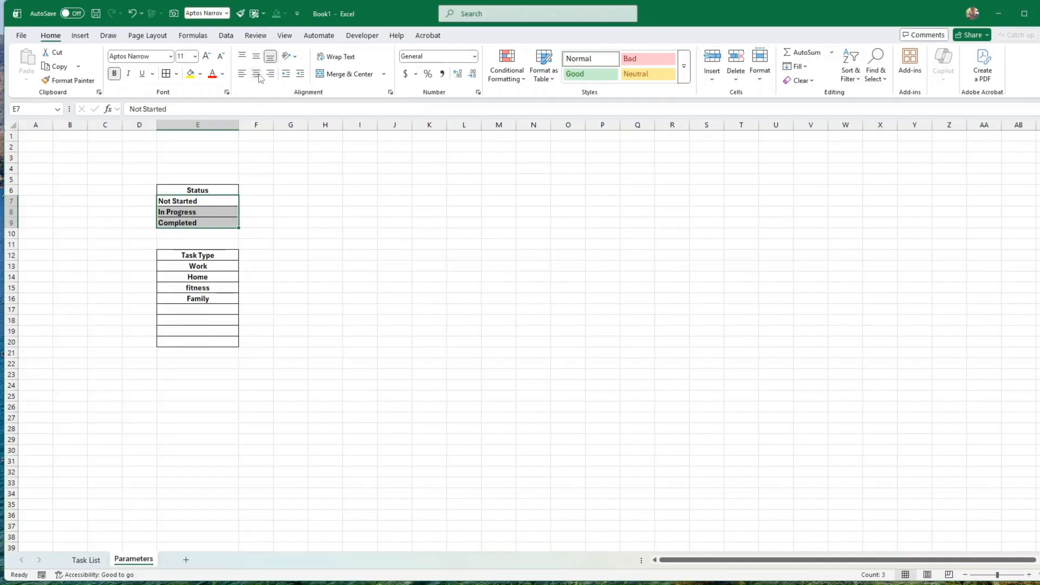
left_click(258, 75)
Remove bold from the Status values E7:E9 and the Task Type cells E13:E20.
left_click(310, 187)
left_click_drag(218, 201, 219, 223)
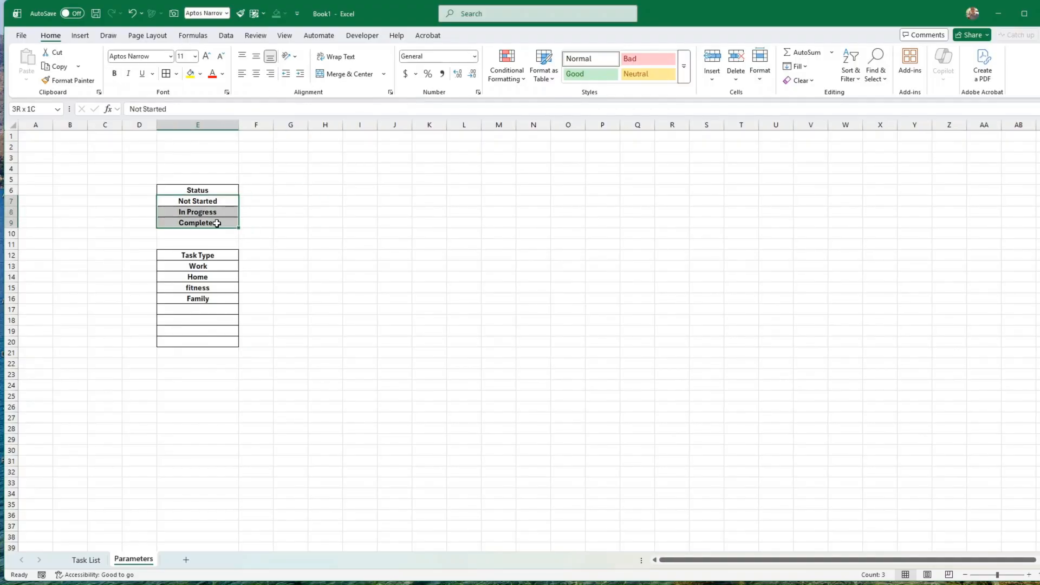
left_click(120, 77)
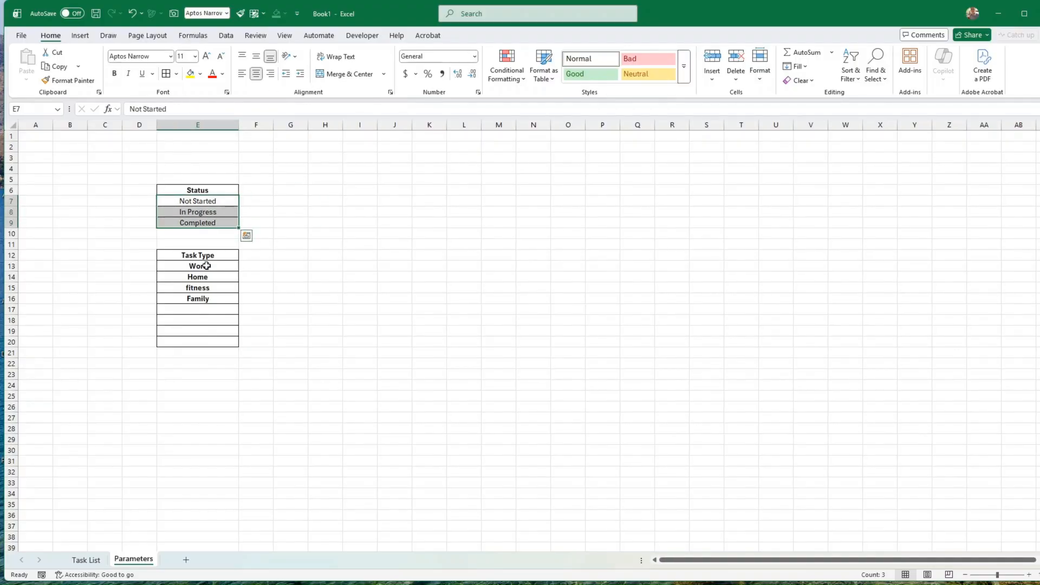
left_click_drag(203, 265, 209, 341)
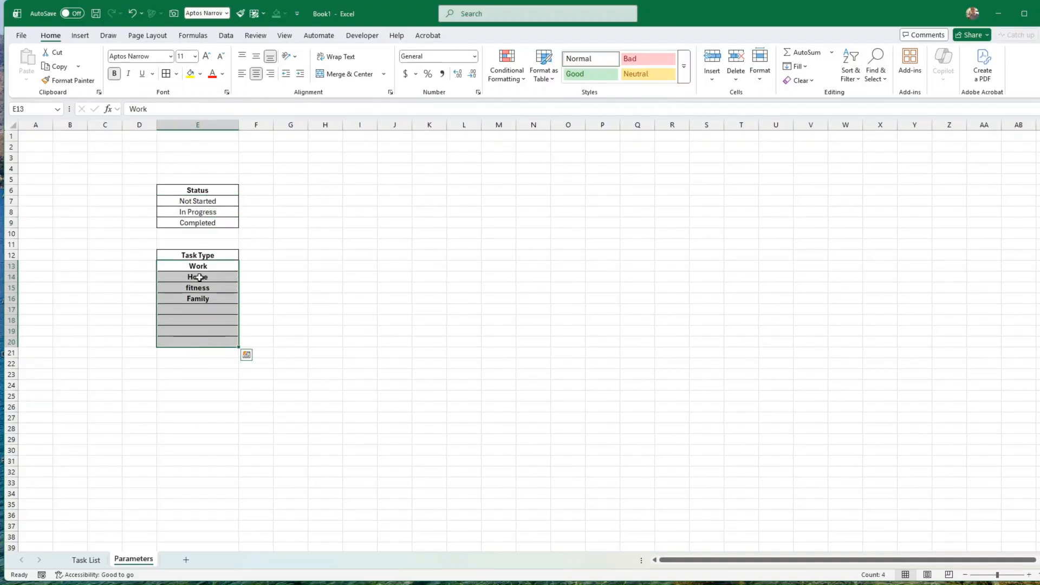
left_click(114, 74)
Give the Status header cell E6 a dark orange fill and a light font colour.
left_click(199, 190)
left_click(200, 74)
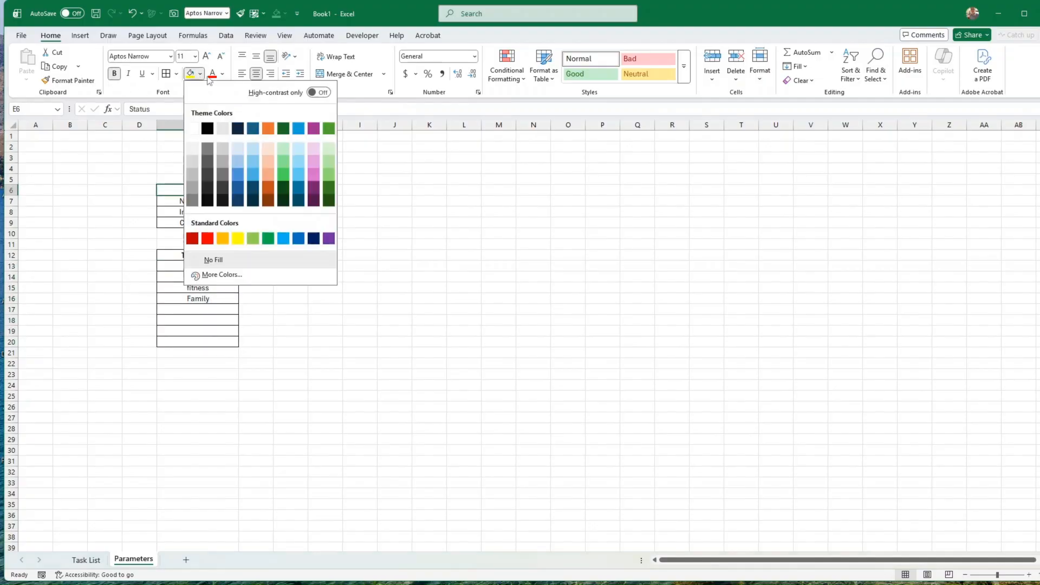
left_click(268, 188)
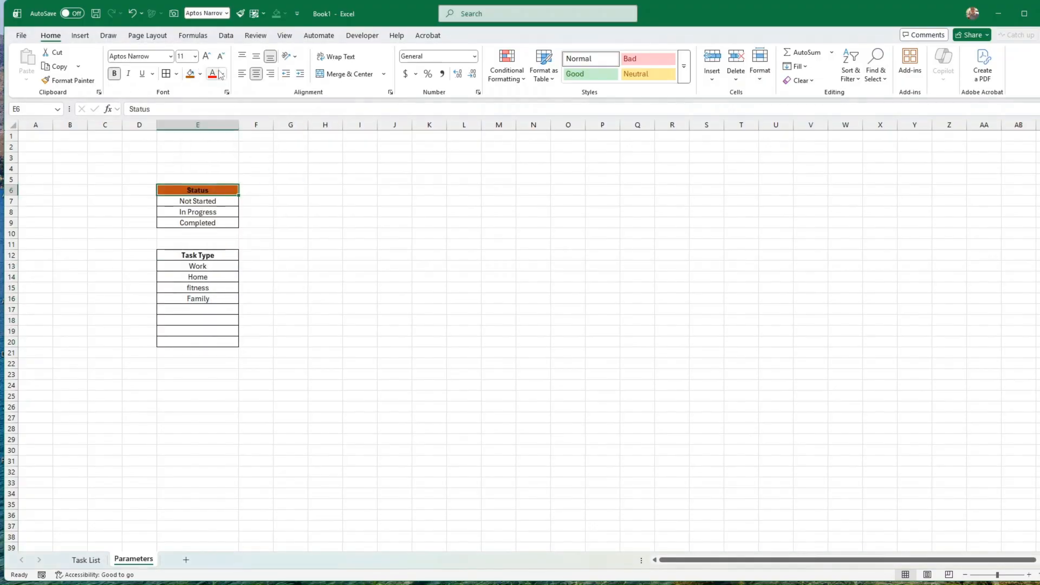
left_click(222, 74)
left_click(245, 145)
Copy the Status header's formatting to the Task Type header with Format Painter.
left_click(69, 80)
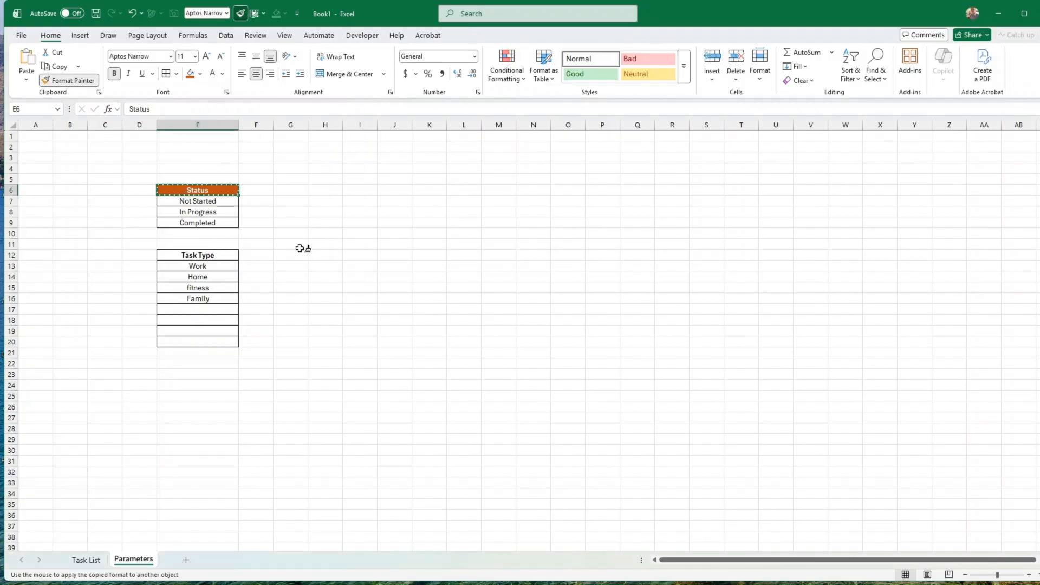
left_click(209, 255)
left_click(303, 241)
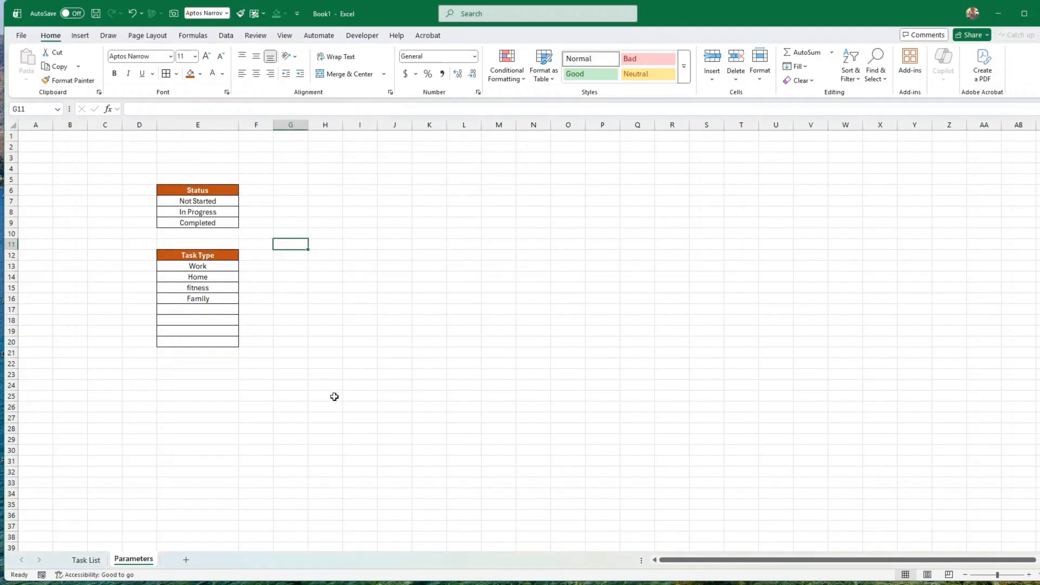
Hide the gridlines on the Parameters sheet.
left_click(284, 36)
left_click(317, 67)
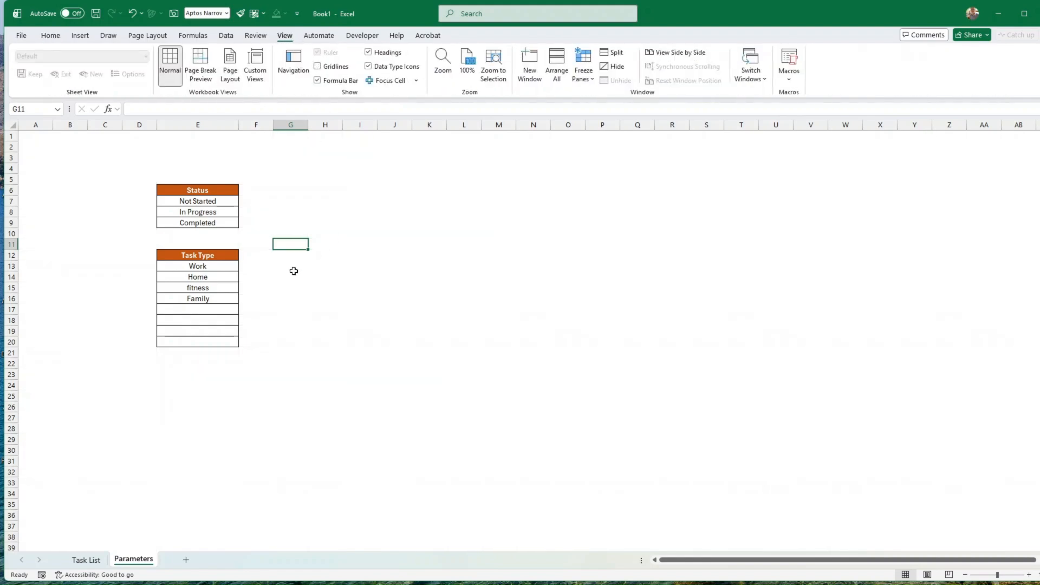
left_click(396, 341)
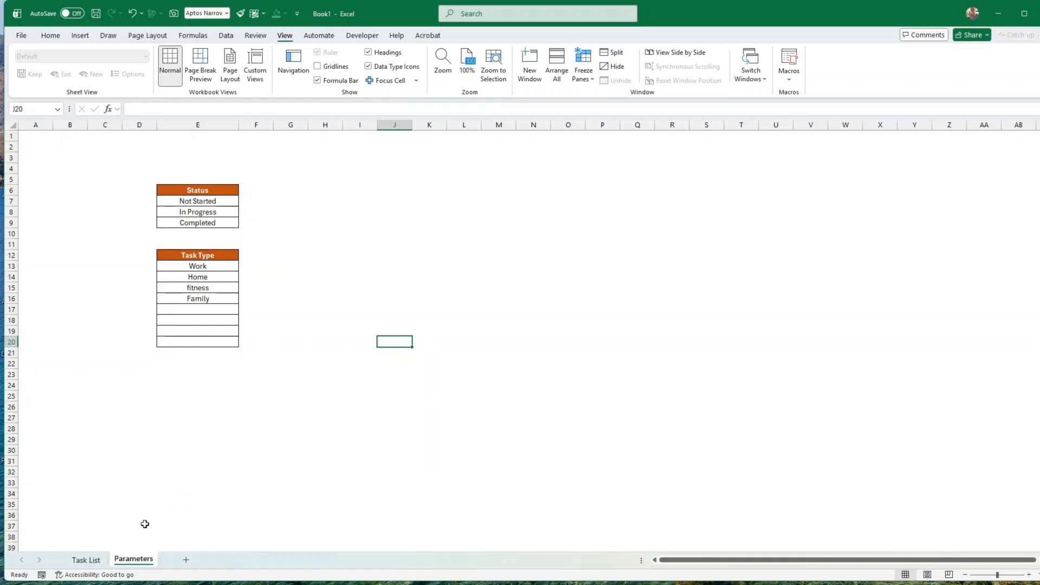
On the Task List sheet, widen column D and enter Task Name with an estimate of 10 in the first table row.
left_click(98, 561)
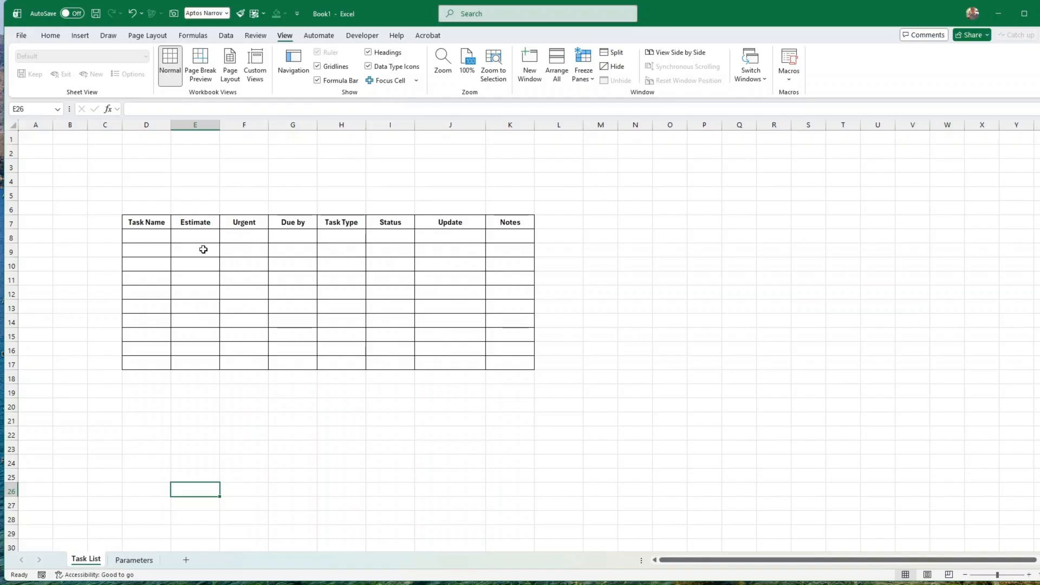
left_click_drag(170, 124, 187, 124)
left_click(174, 236)
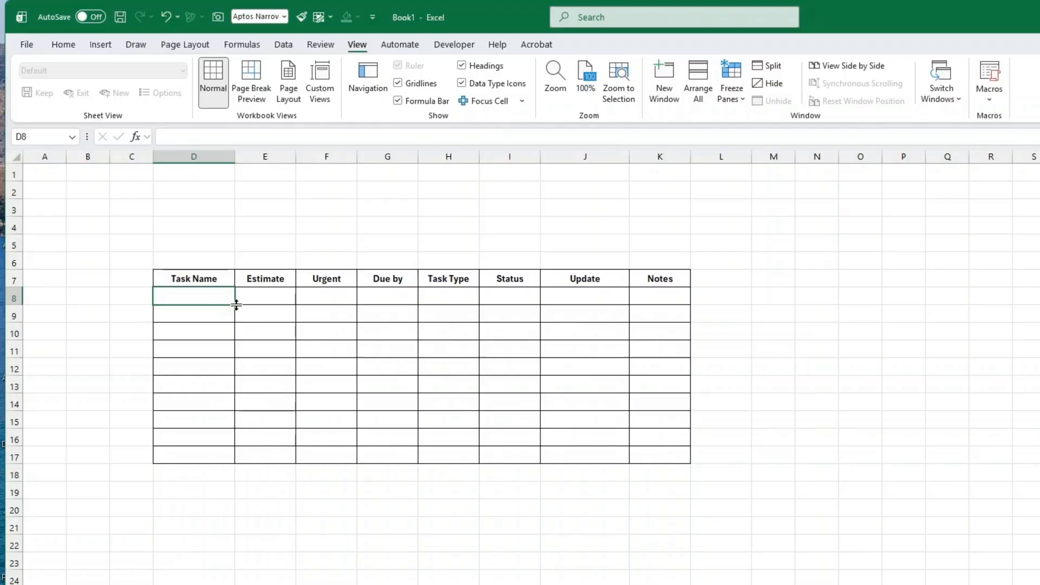
type("Tas")
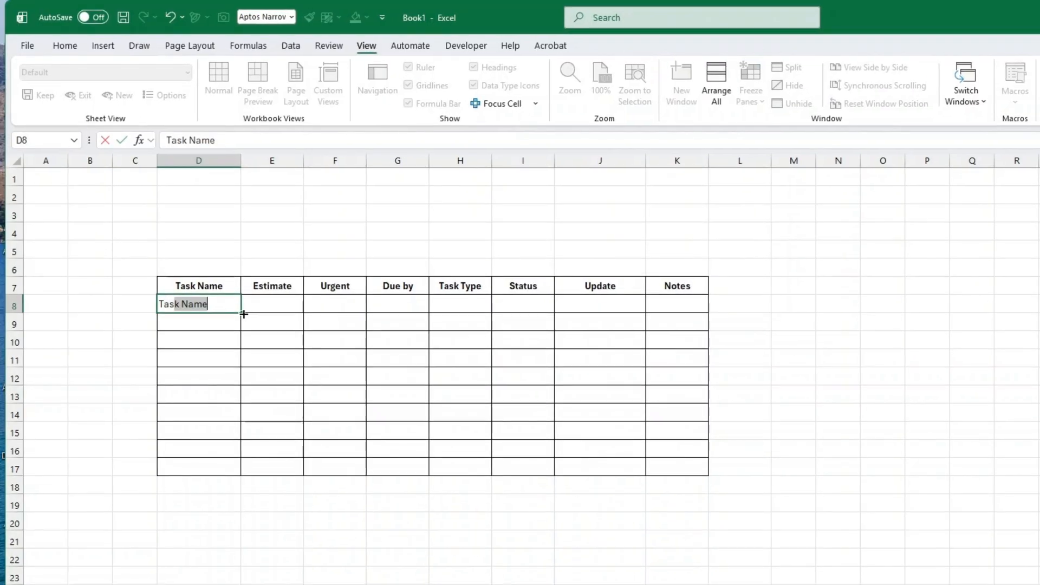
type("k Name")
left_click(244, 314)
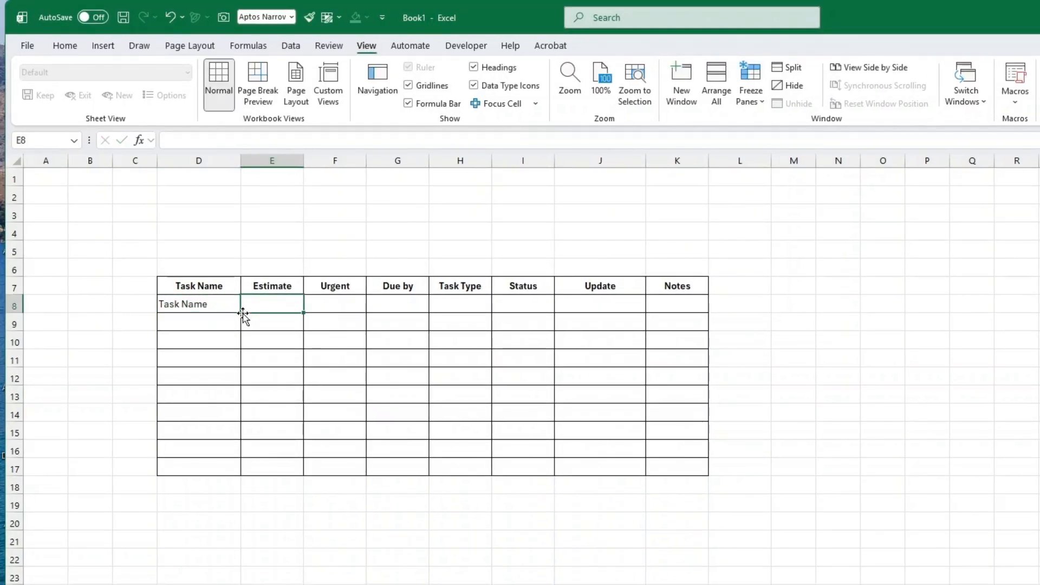
type("10")
key("Tab")
left_click(245, 312)
Centre the contents of the table body from Estimate to Notes, E8:K17.
left_click(64, 49)
left_click_drag(269, 307, 661, 463)
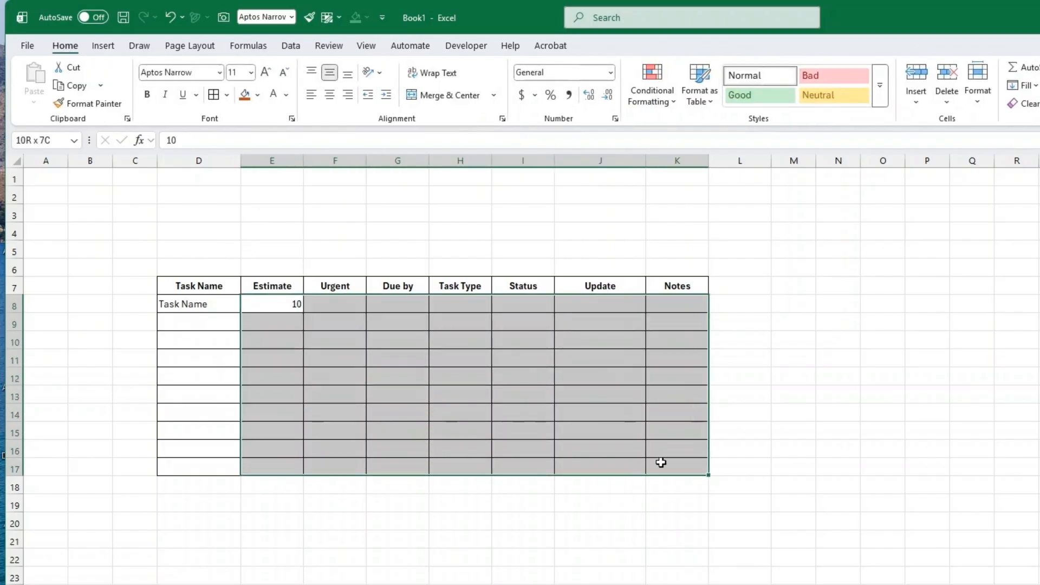
left_click(330, 95)
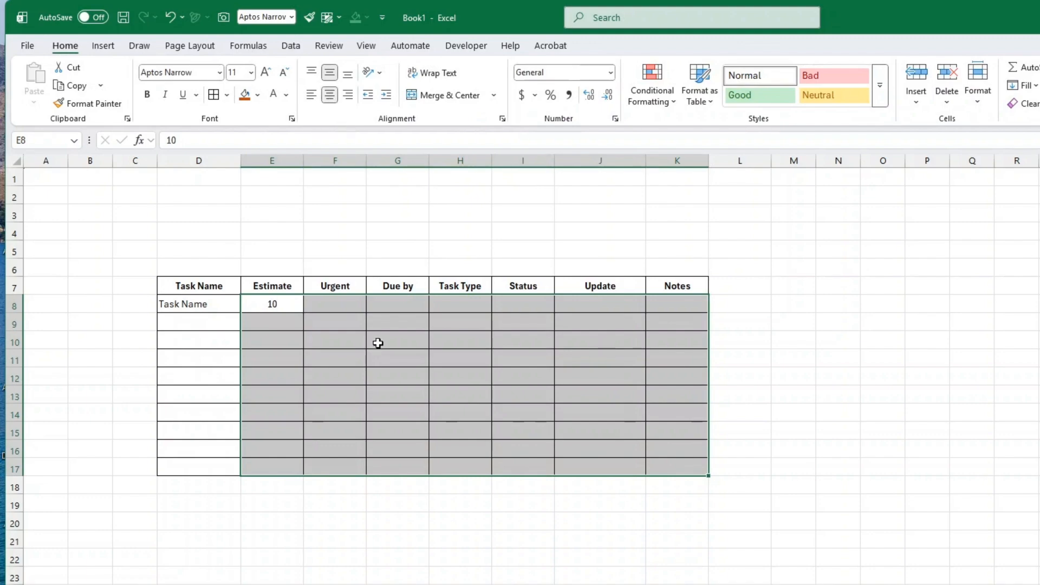
Add a list data validation with the source Y,N to the first Urgent cell, F8.
left_click(334, 303)
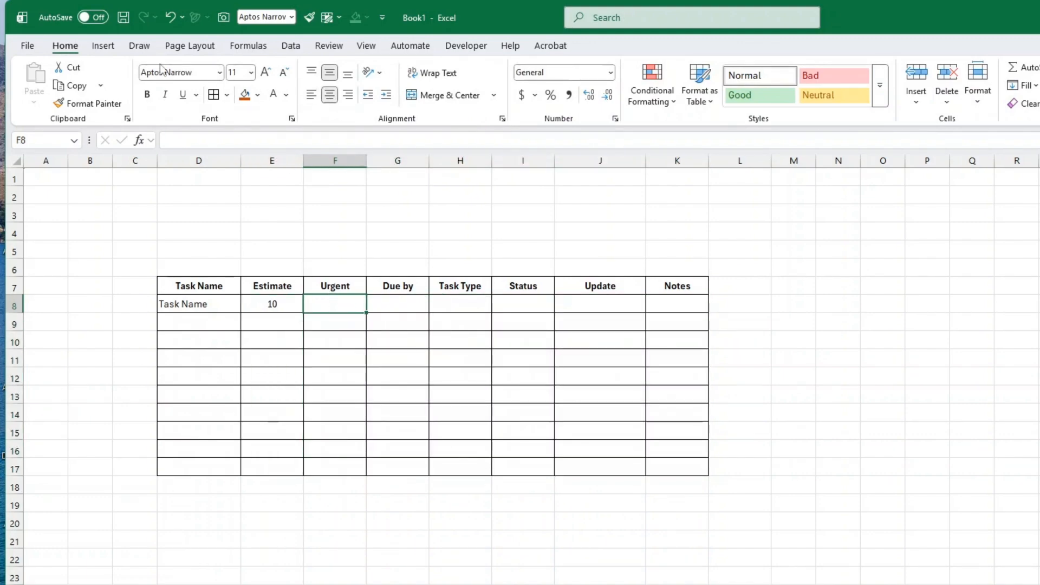
left_click(291, 45)
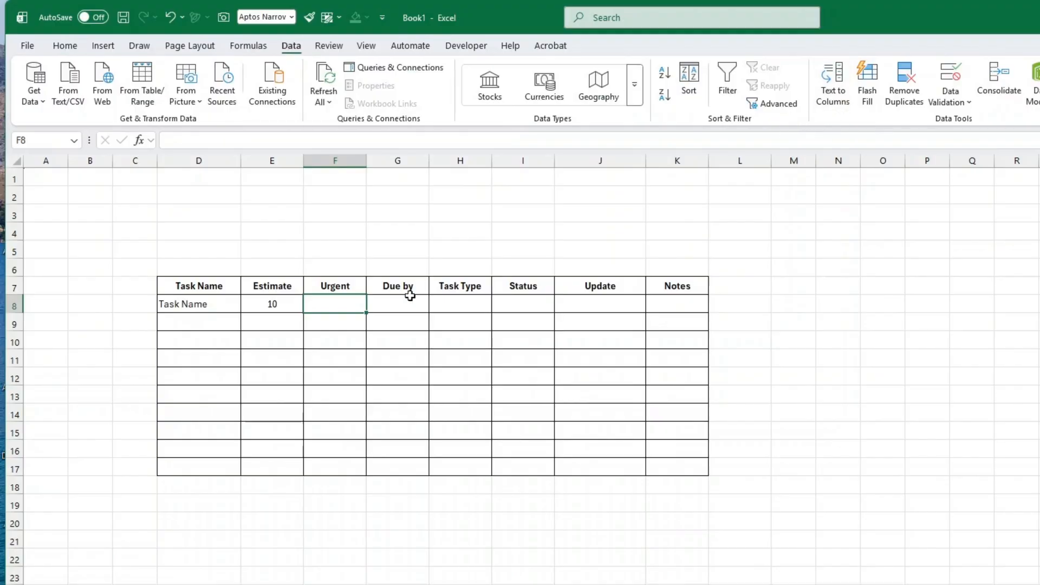
left_click(955, 103)
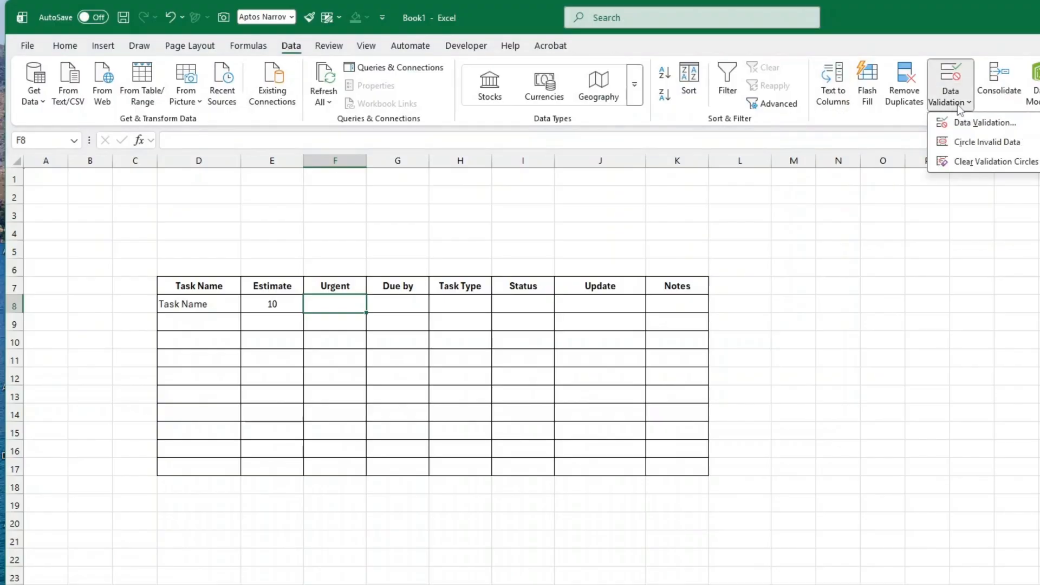
left_click(980, 124)
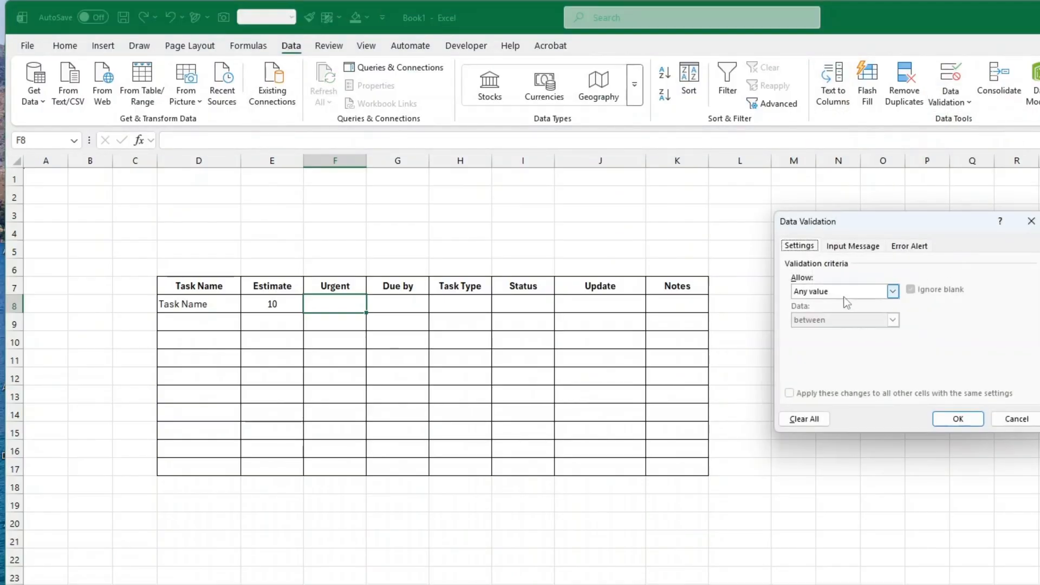
left_click(892, 292)
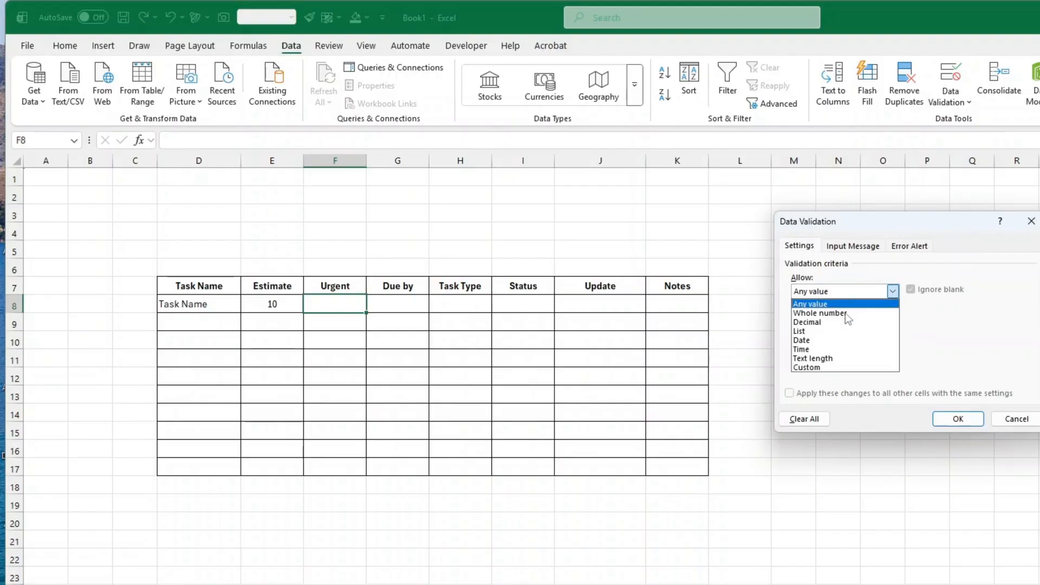
left_click(829, 331)
left_click(824, 349)
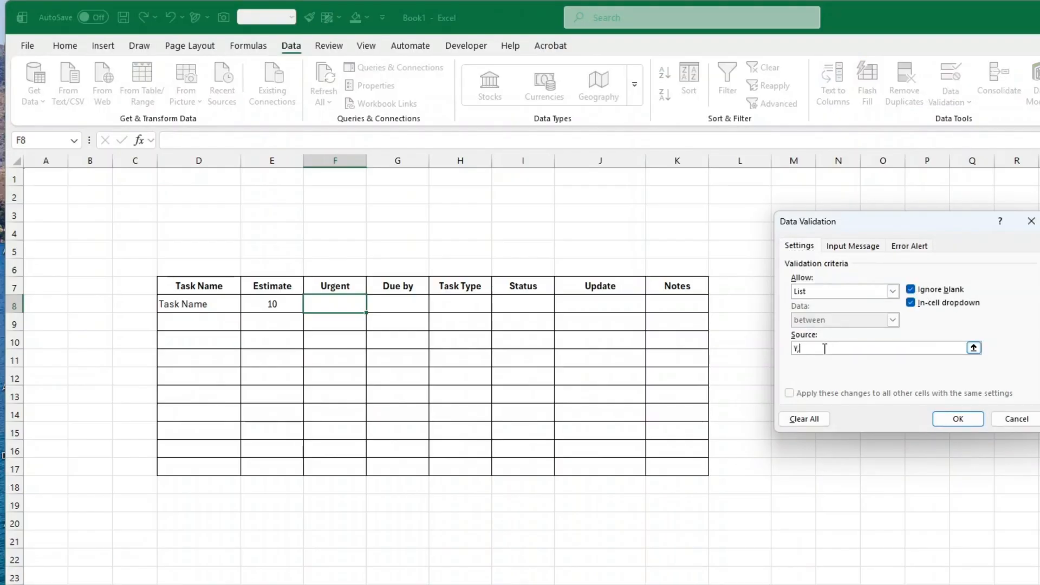
type("Y,N")
left_click(958, 419)
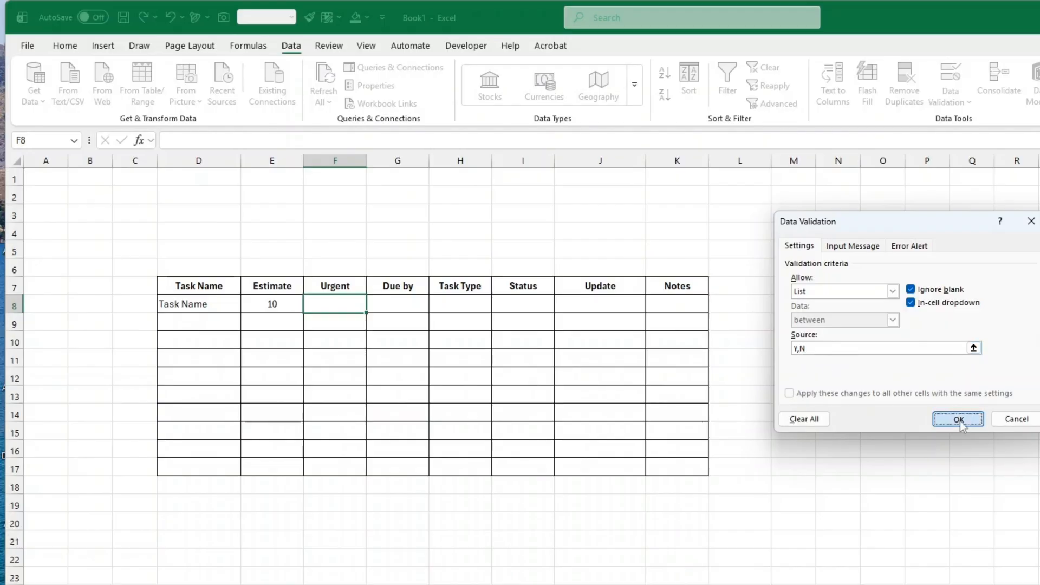
Fill the Urgent drop-down from F8 down to F17 and choose Y for the first task.
left_click(373, 306)
left_click(372, 307)
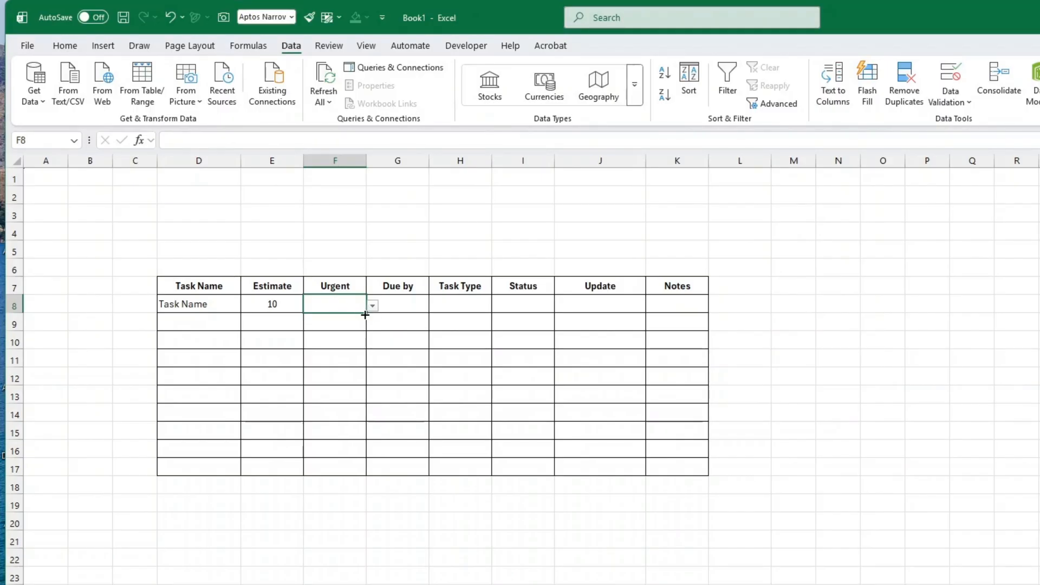
left_click_drag(366, 315, 369, 465)
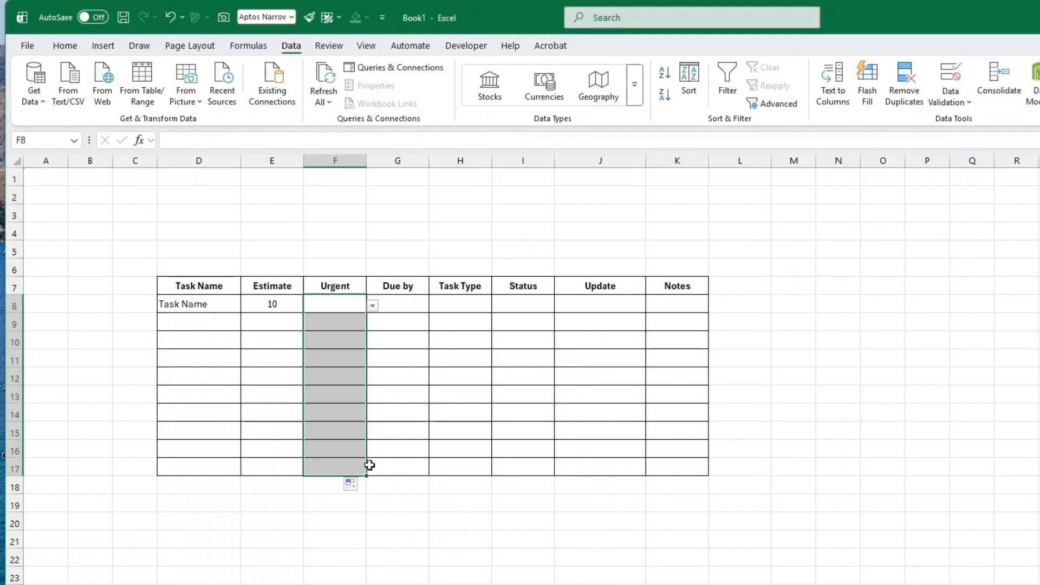
left_click(342, 302)
left_click(373, 305)
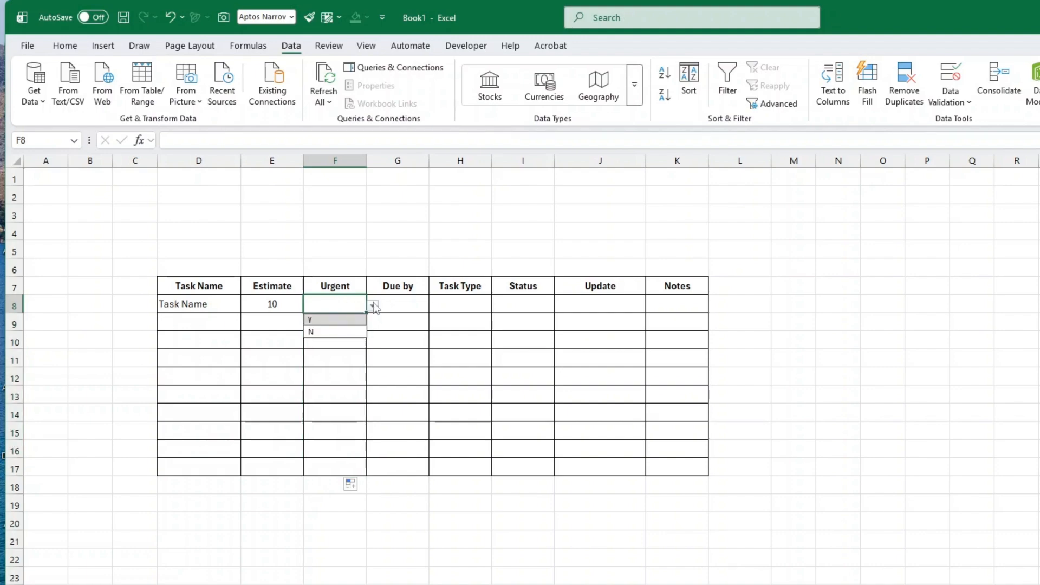
left_click(325, 321)
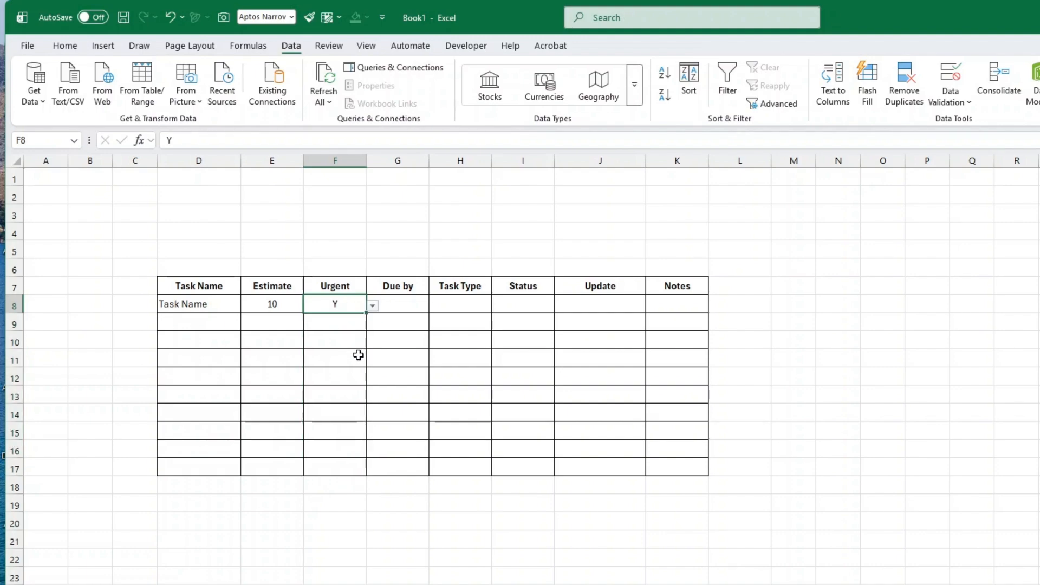
Enter 1/12/2026 as the first task's Due by date in G8.
left_click(409, 305)
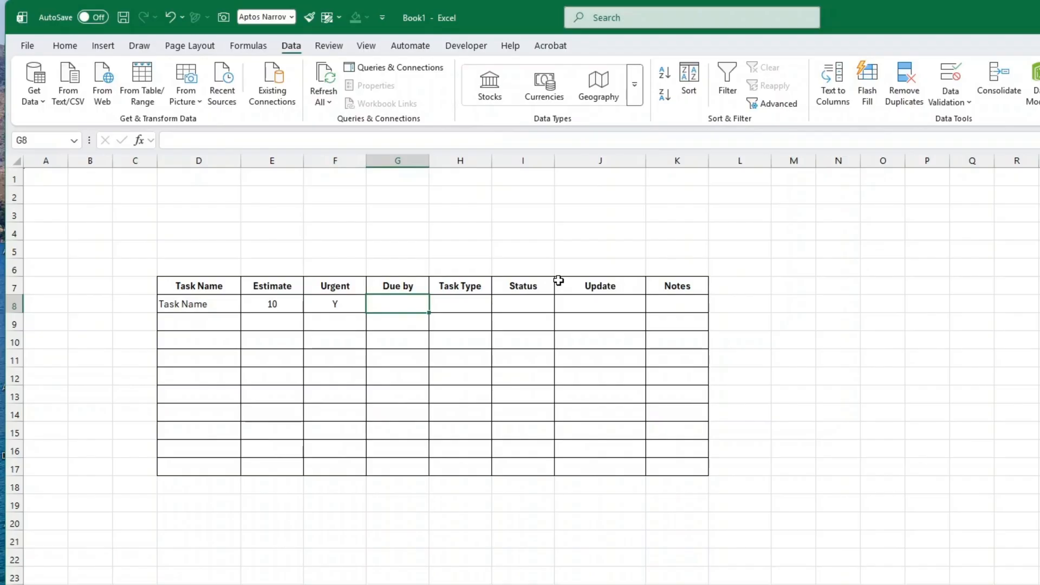
type("1/1")
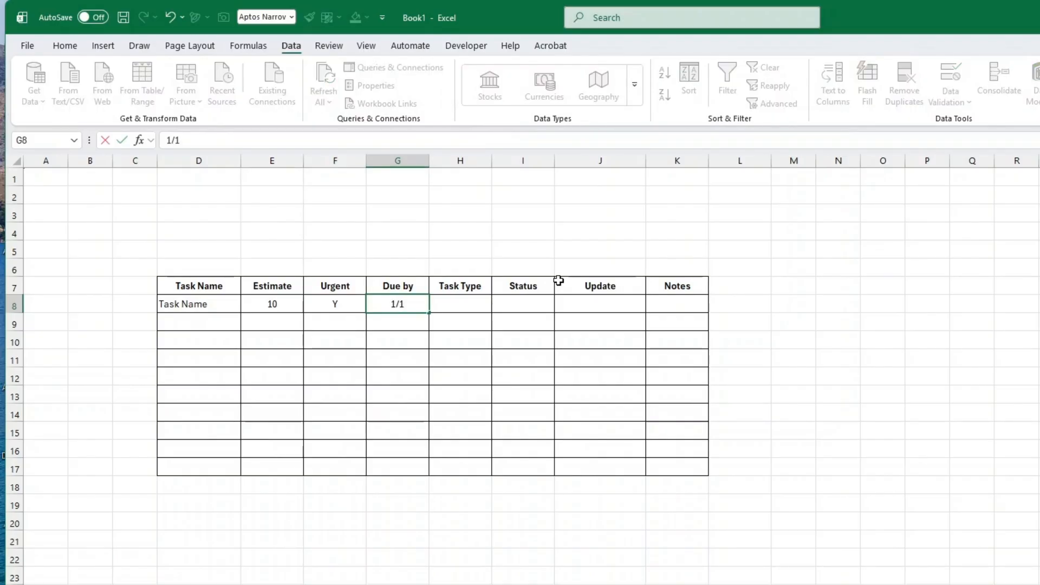
type("2/2026")
key("Return")
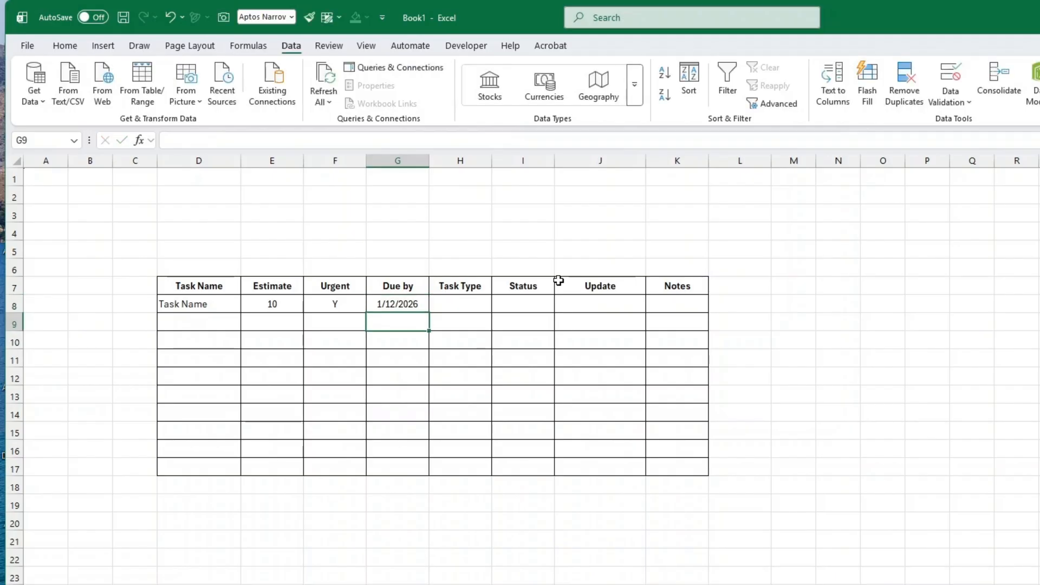
Add a list data validation to the first Task Type cell, H8, using the Parameters sheet's task types E13:E20 as source.
left_click(471, 299)
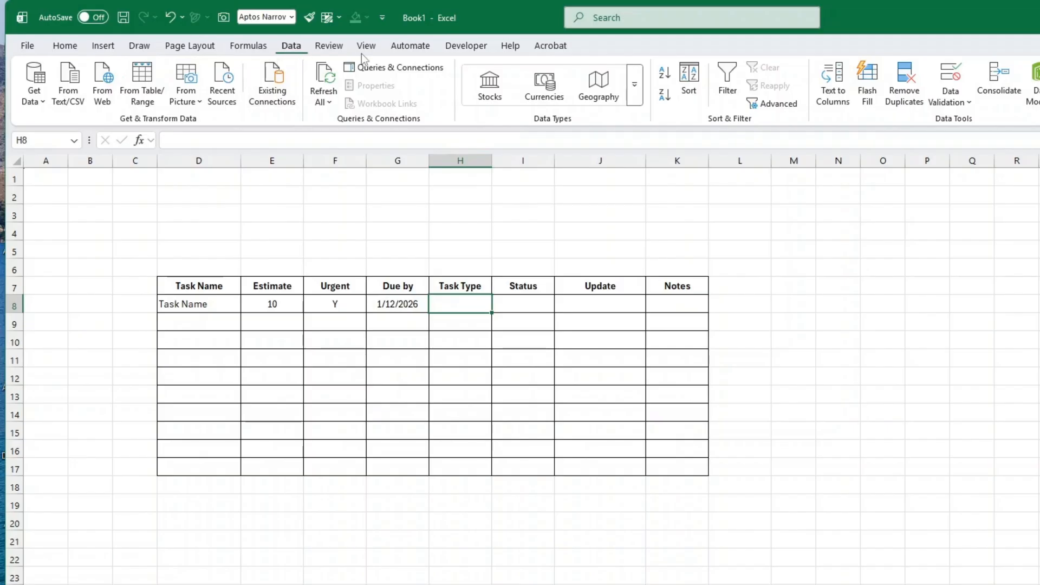
left_click(948, 106)
left_click(968, 126)
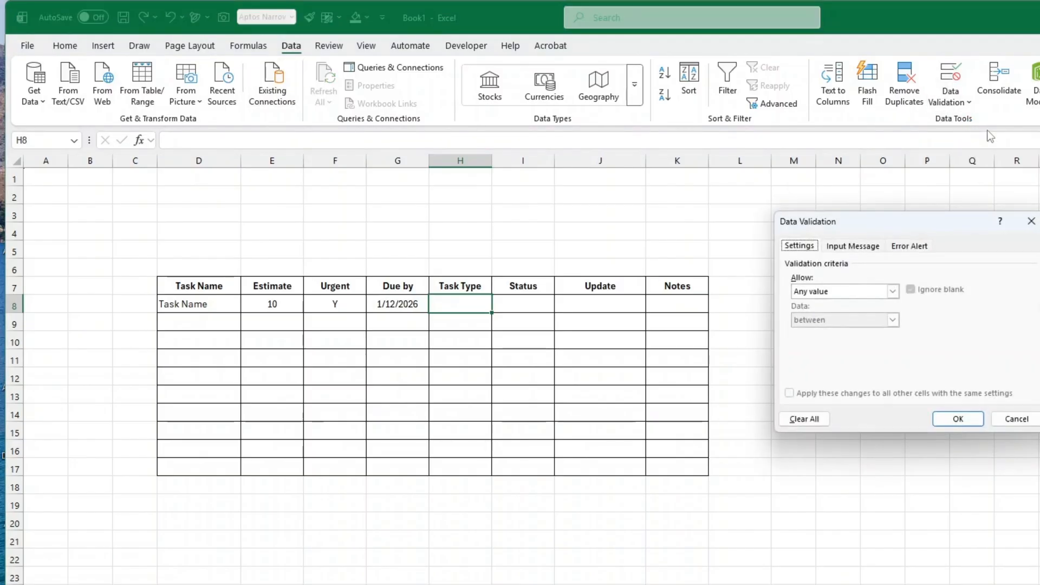
left_click(833, 291)
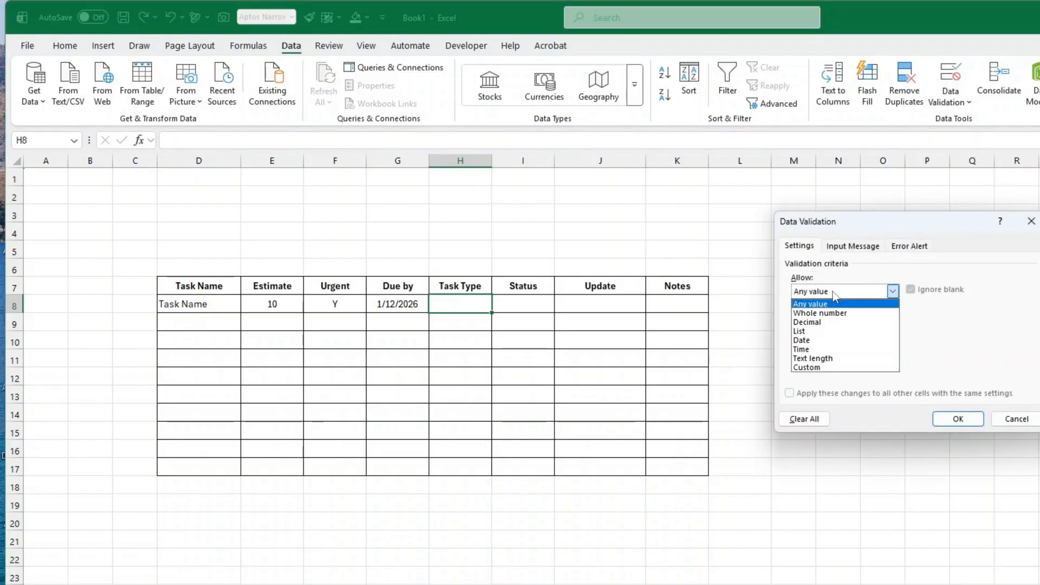
left_click(828, 328)
left_click(810, 348)
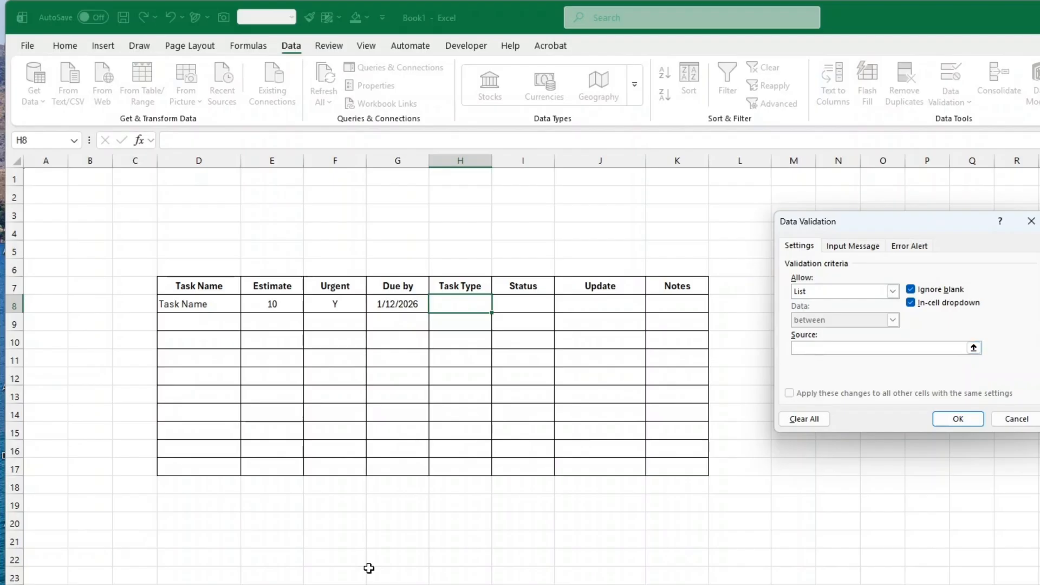
key("ctrl+Page_Down")
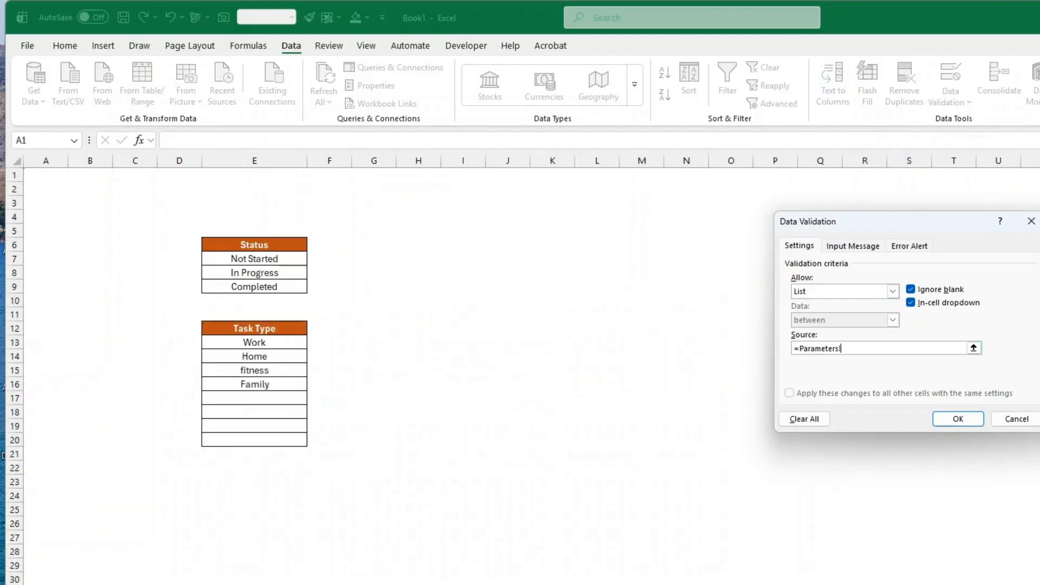
left_click(271, 342)
left_click_drag(271, 341, 271, 443)
left_click(957, 419)
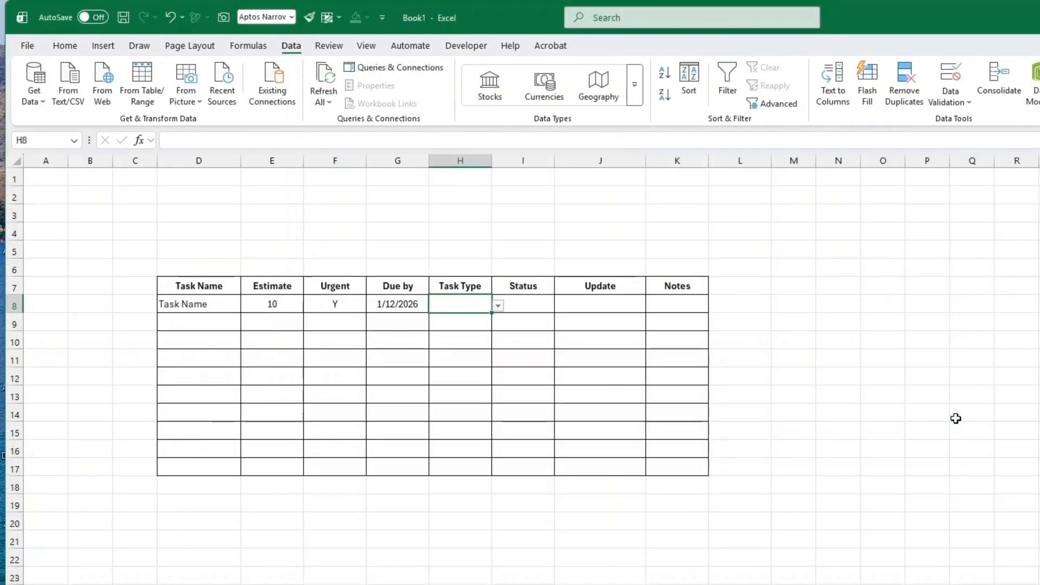
Check the options in the H8 drop-down and fill its validation down the Task Type column to H17.
left_click(498, 306)
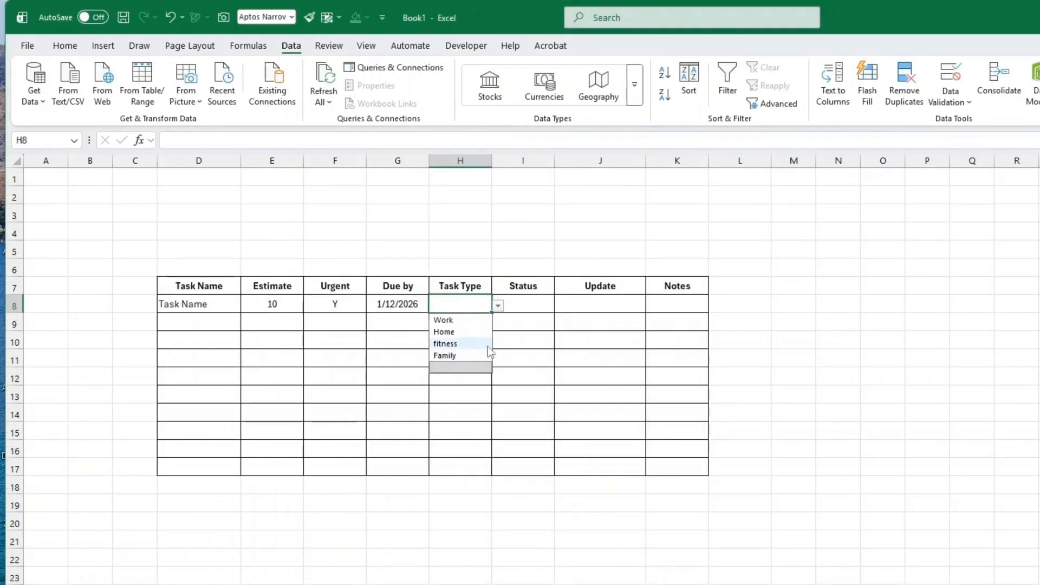
left_click(518, 333)
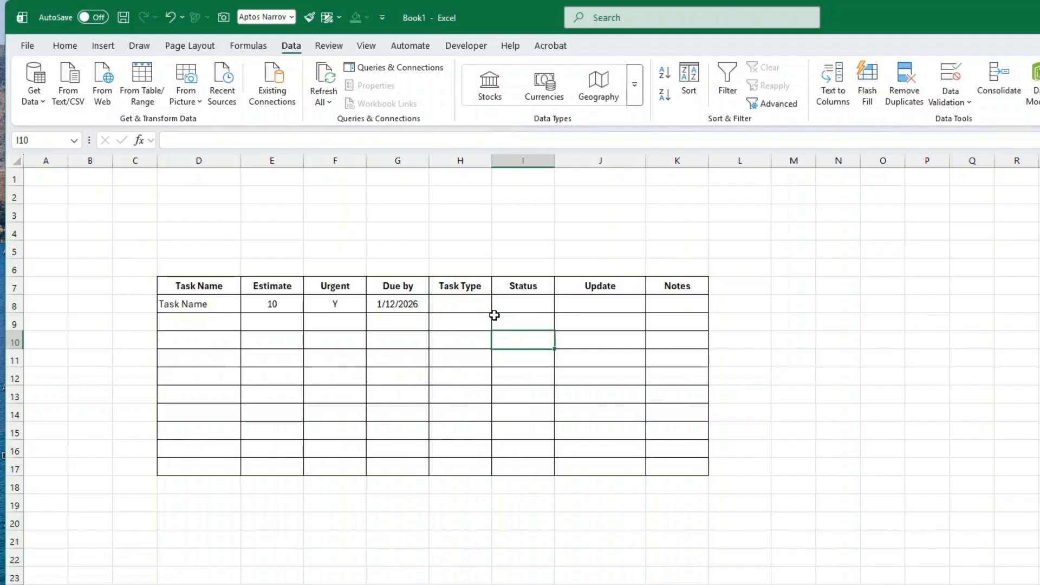
left_click(489, 307)
left_click_drag(492, 313, 487, 473)
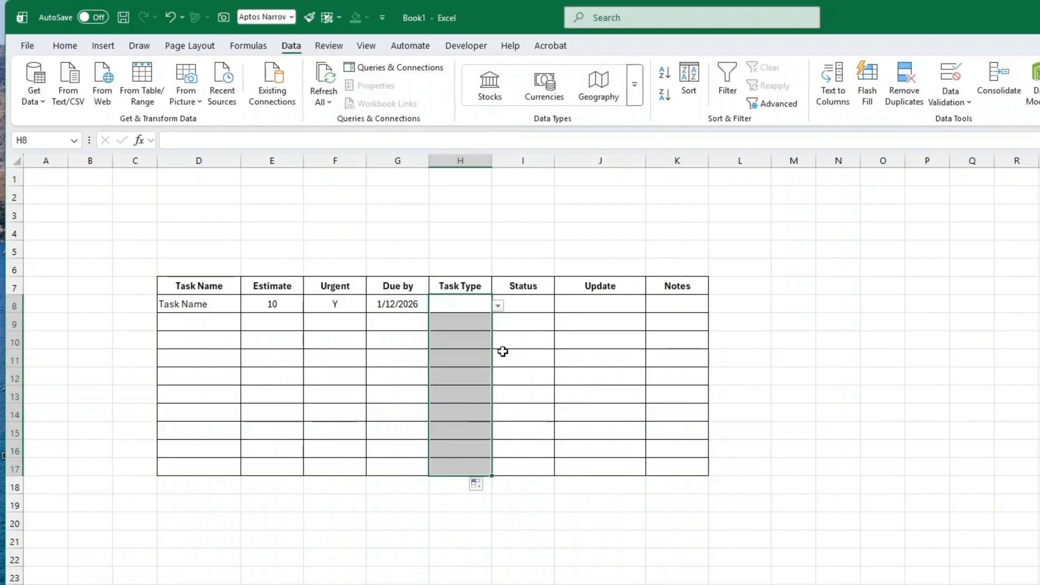
Choose Home as the first task's Task Type in H8.
left_click(466, 299)
left_click(499, 308)
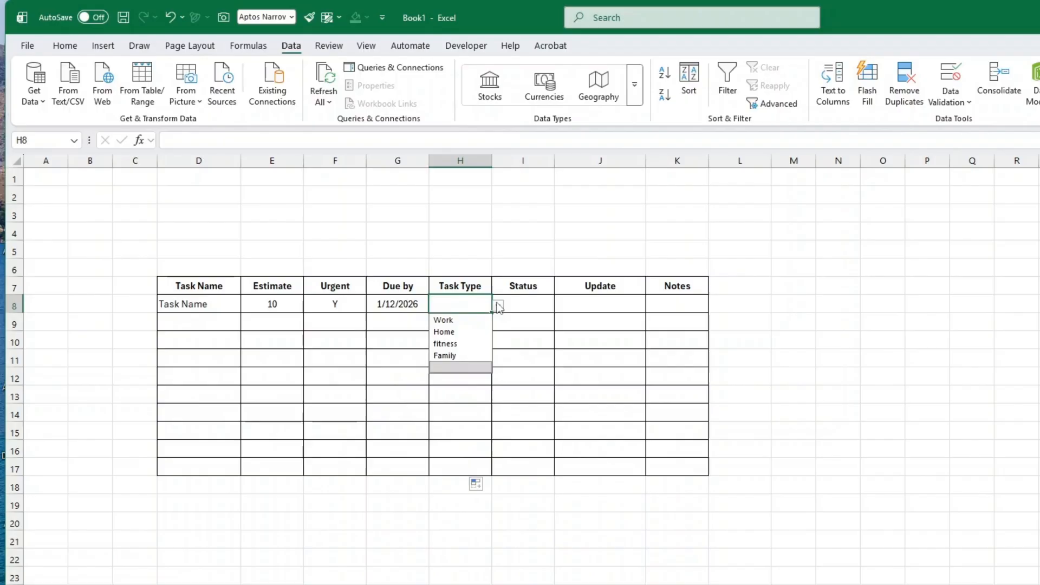
left_click(455, 330)
left_click(457, 335)
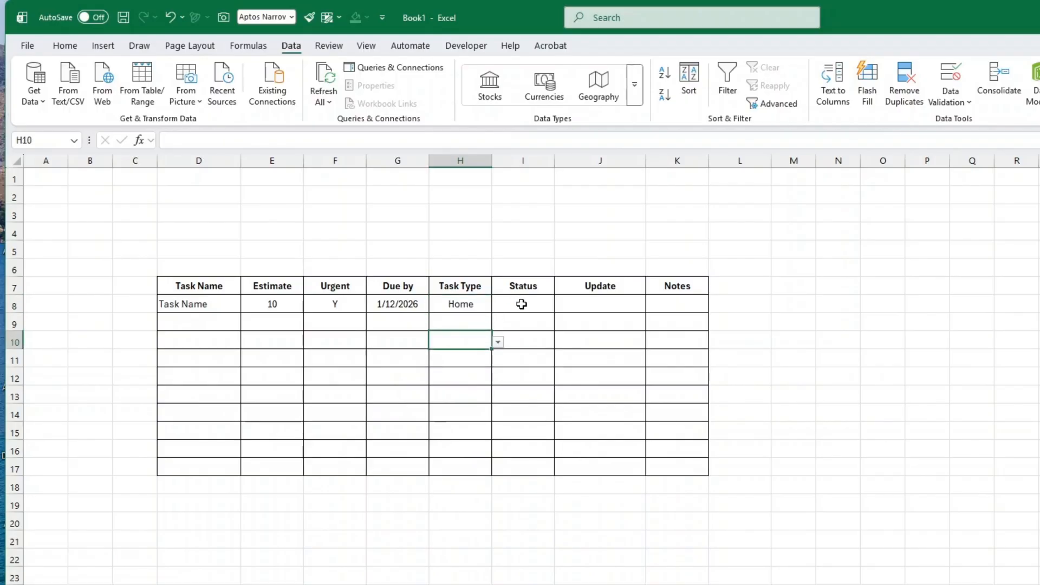
Add a list data validation to the first Status cell, I8, using the Parameters sheet's statuses E7:E9 as source.
left_click(526, 305)
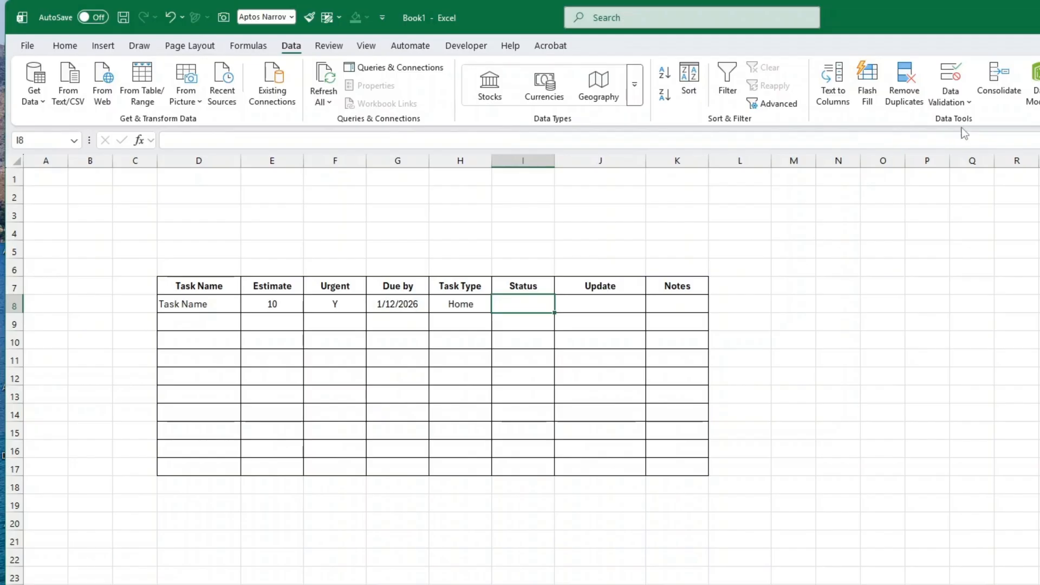
left_click(968, 103)
left_click(988, 123)
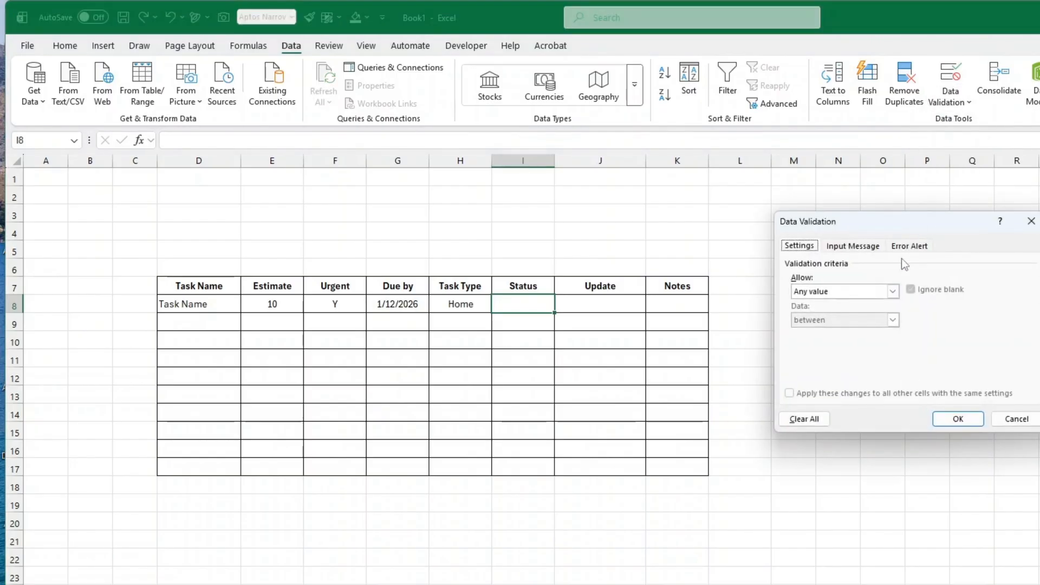
left_click(859, 292)
left_click(833, 332)
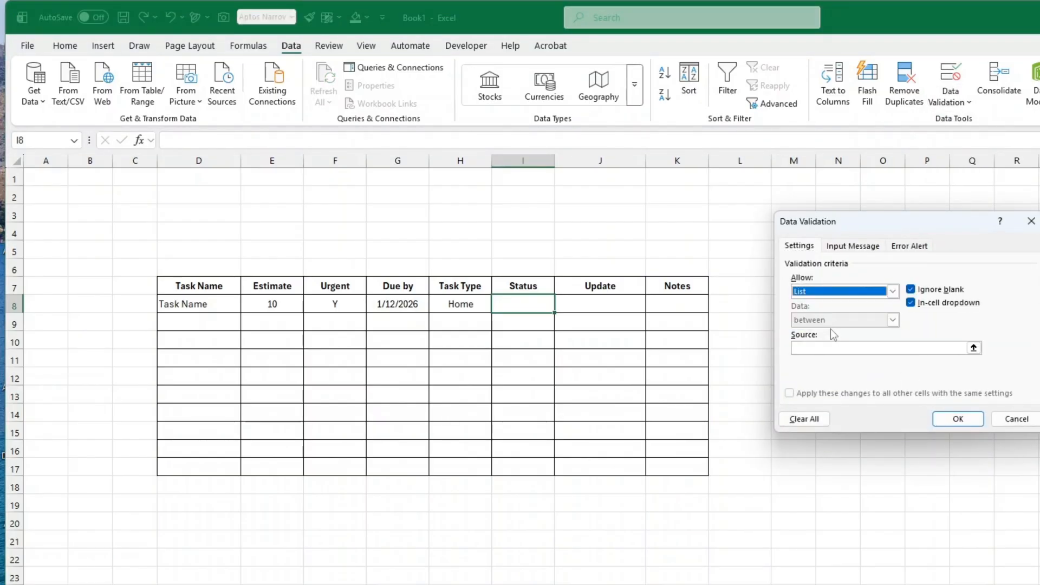
left_click(822, 349)
left_click(259, 584)
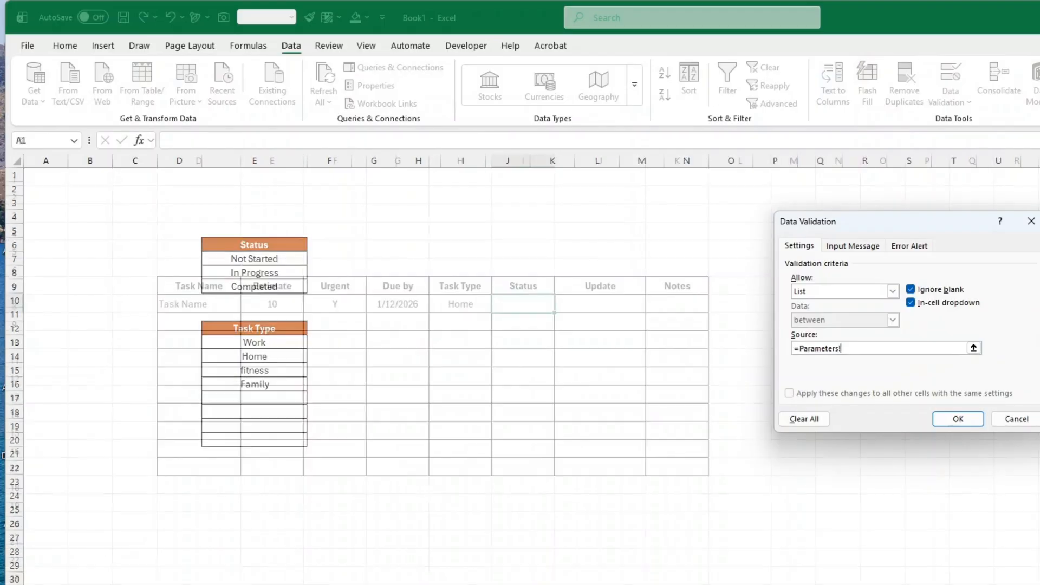
left_click_drag(254, 260, 252, 286)
left_click(957, 418)
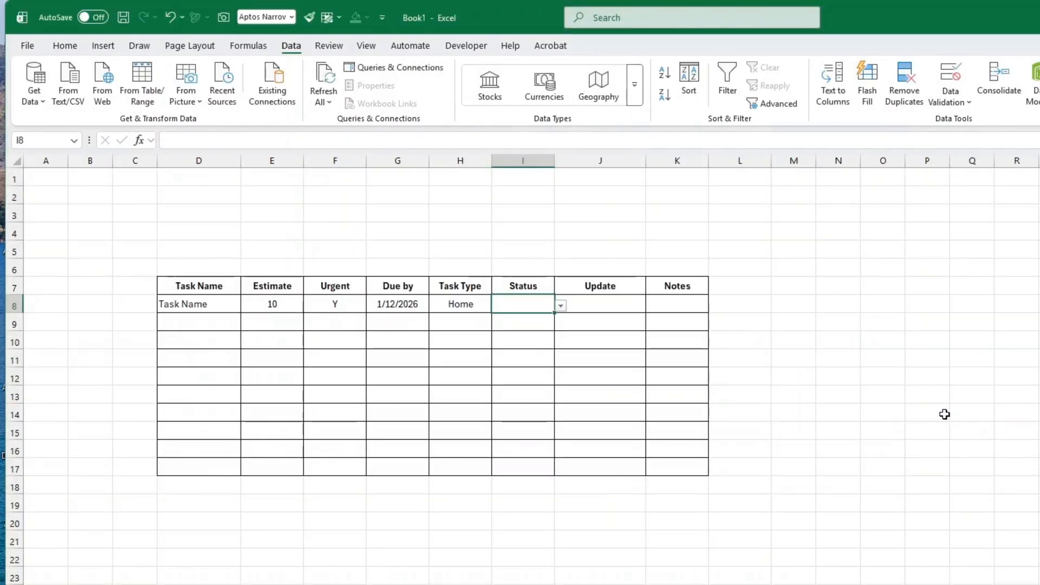
Fill the Status drop-down from I8 down to I17 and choose Not Started for the first task.
left_click_drag(554, 313, 561, 475)
left_click(525, 306)
left_click(560, 306)
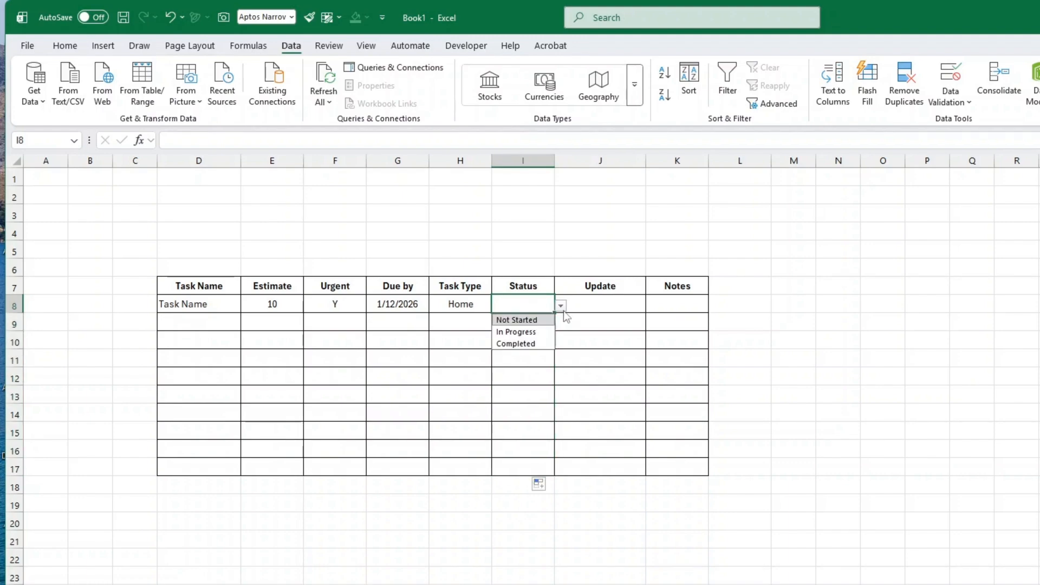
left_click(541, 321)
Widen the Notes column K and enter Good progress as the first task's Update in J8.
left_click(602, 303)
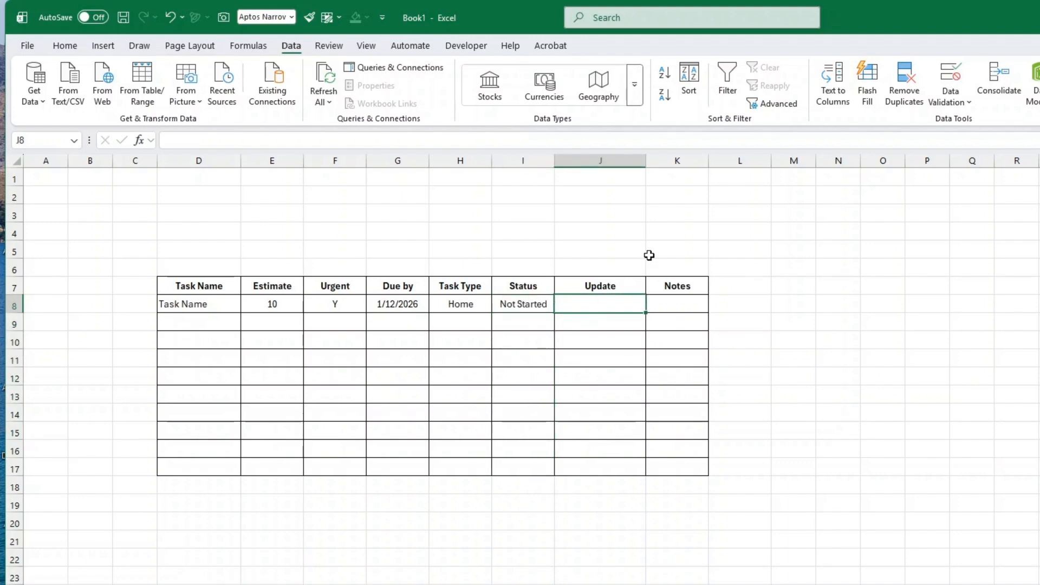
left_click_drag(707, 160, 748, 160)
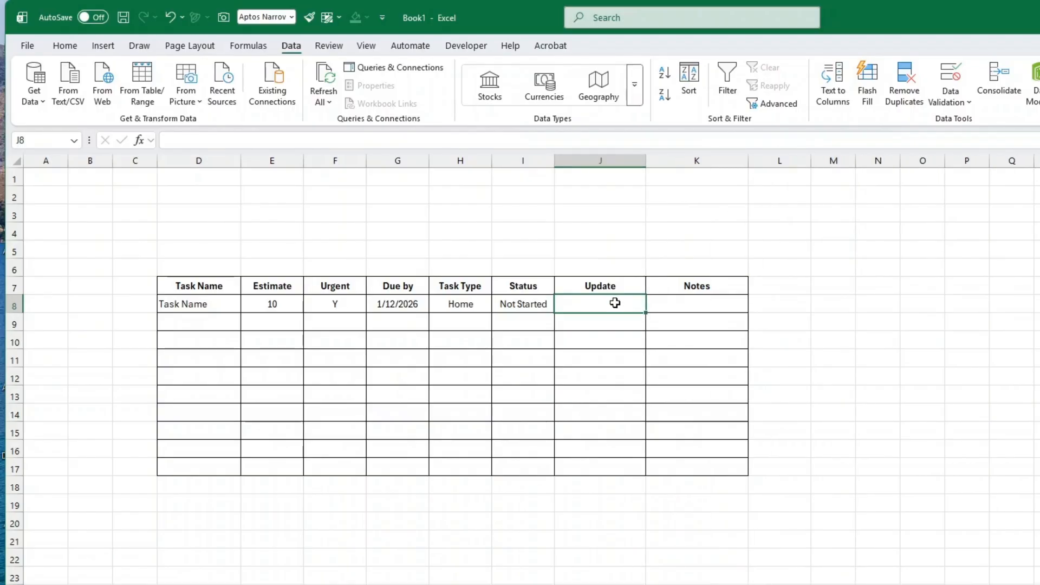
type("Good progr")
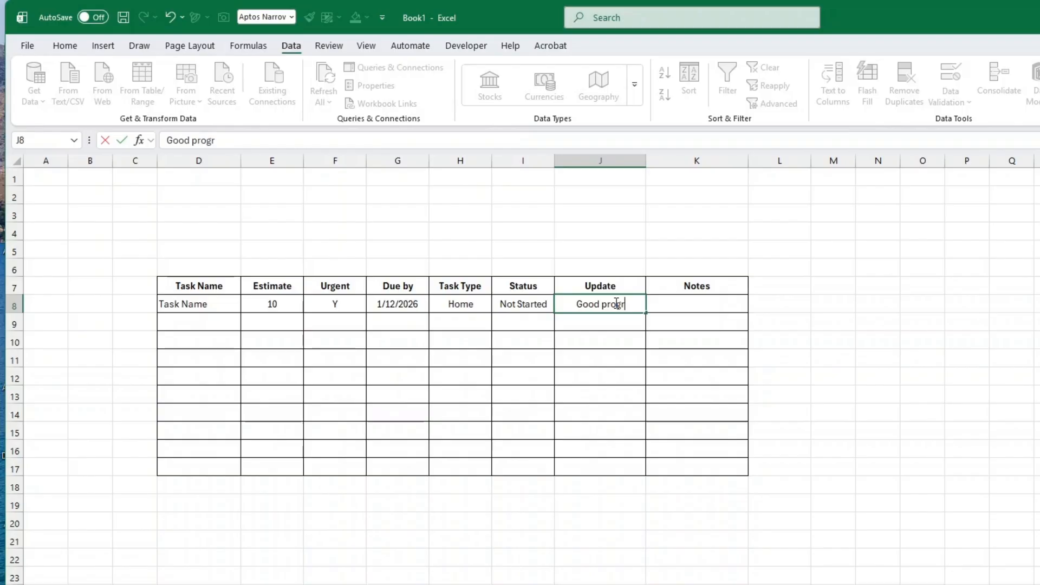
type("ess")
key("Return")
key("Up")
key("Right")
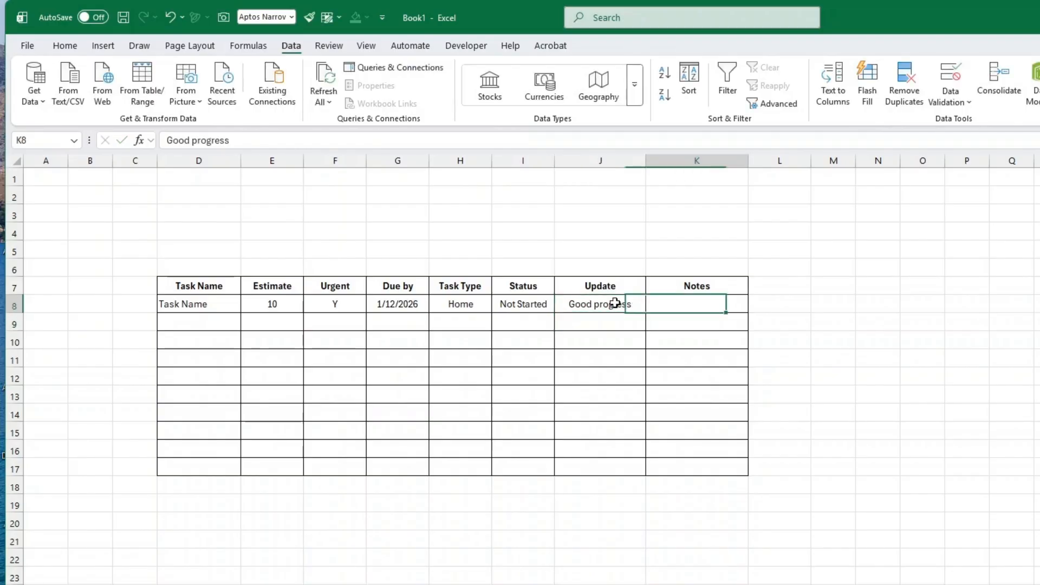
Enter Required for Task xxx as the first task's Notes in K8 and widen the Update column J.
type("Requ")
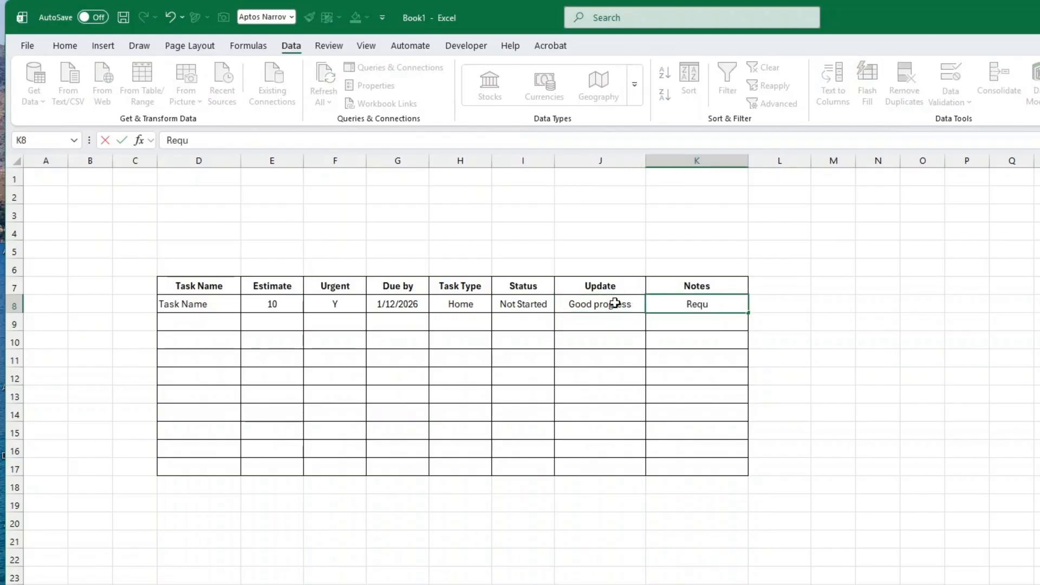
type("ired for Task")
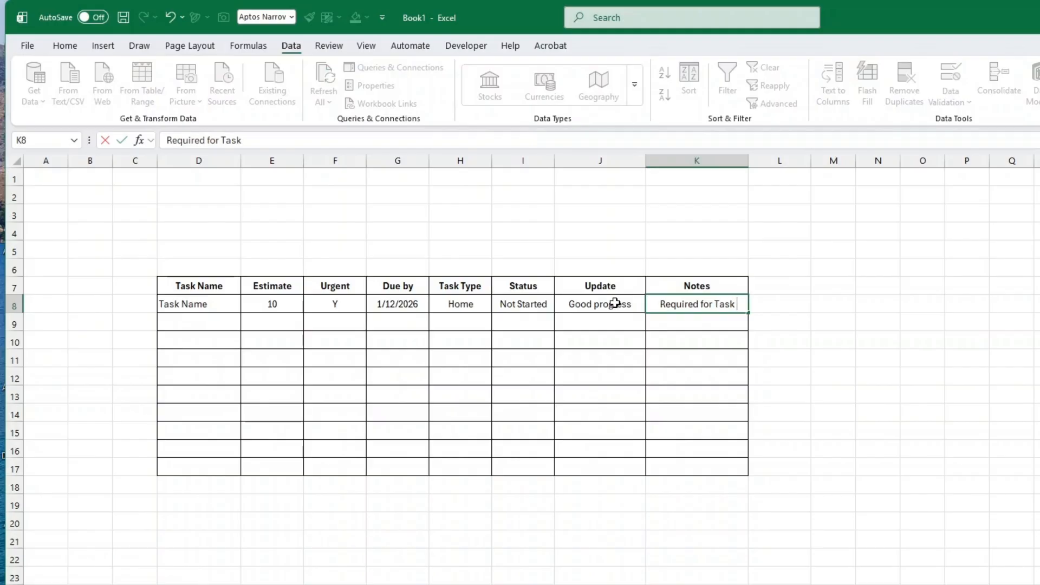
type(" xxx")
key("Return")
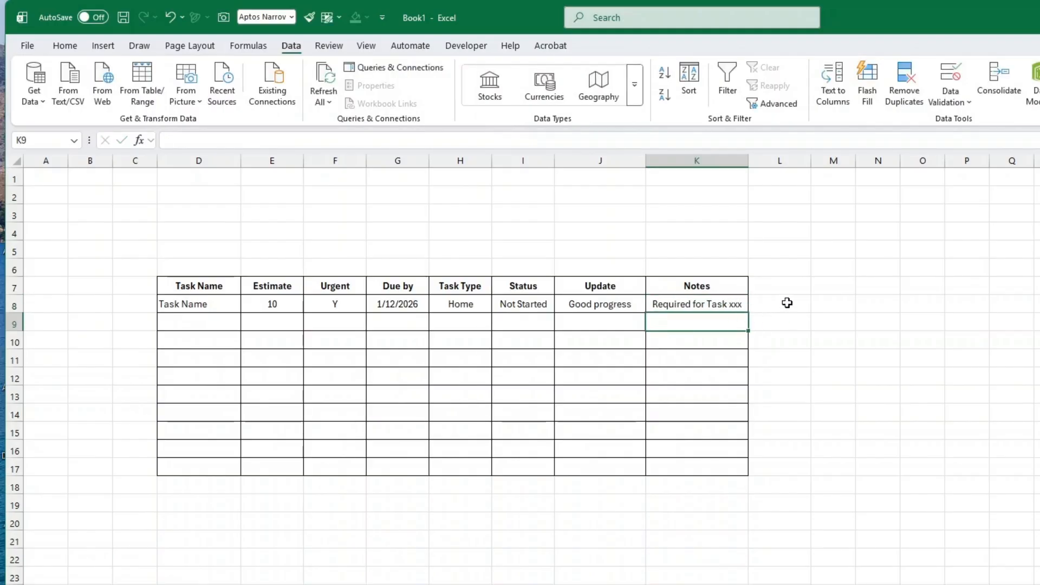
left_click_drag(646, 160, 656, 161)
left_click(924, 265)
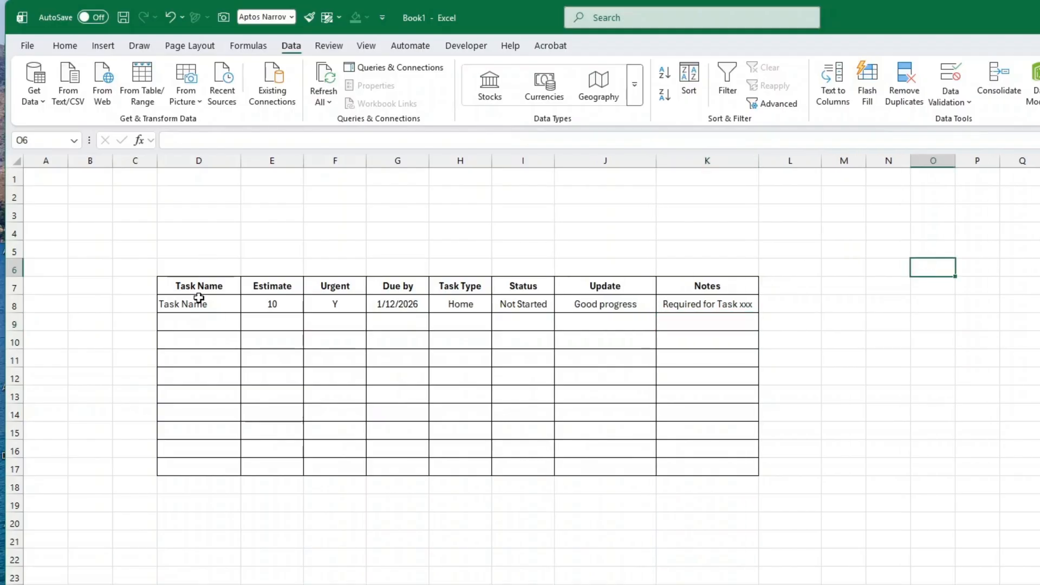
Make the text of the task rows D8:K17 bold.
left_click(199, 298)
left_click_drag(225, 302, 697, 469)
left_click(65, 45)
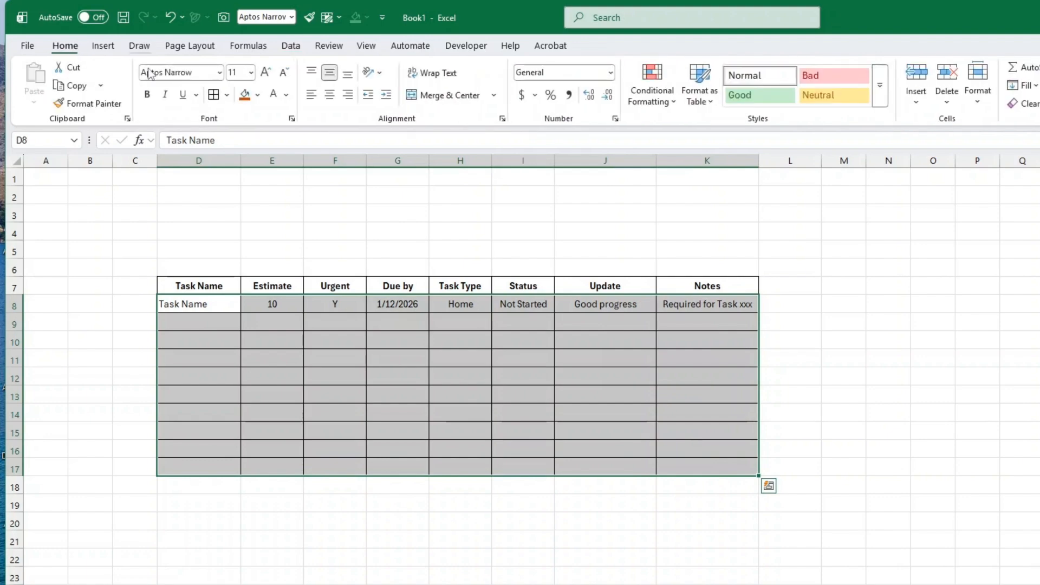
left_click(147, 94)
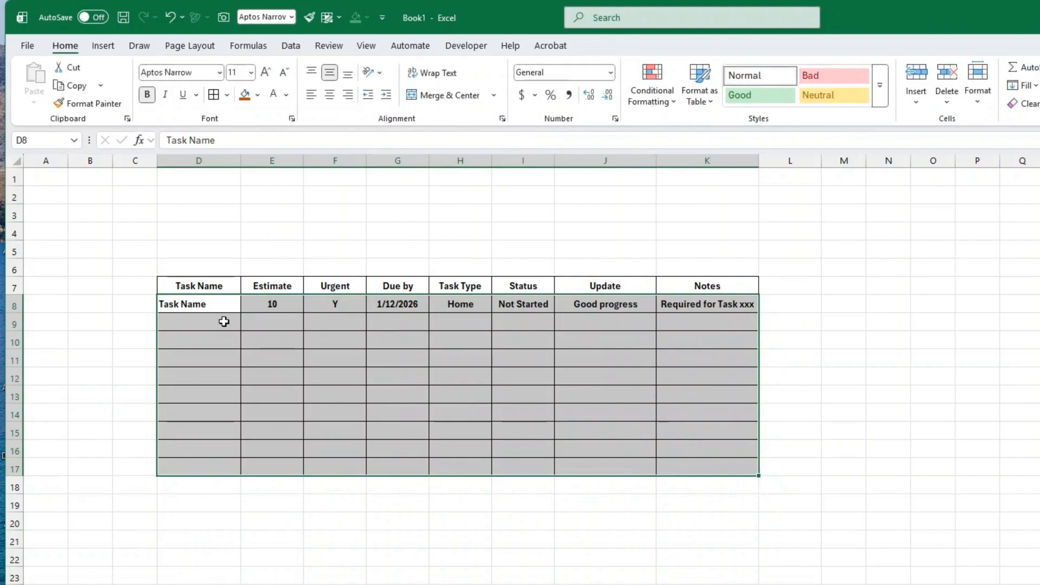
left_click(223, 320)
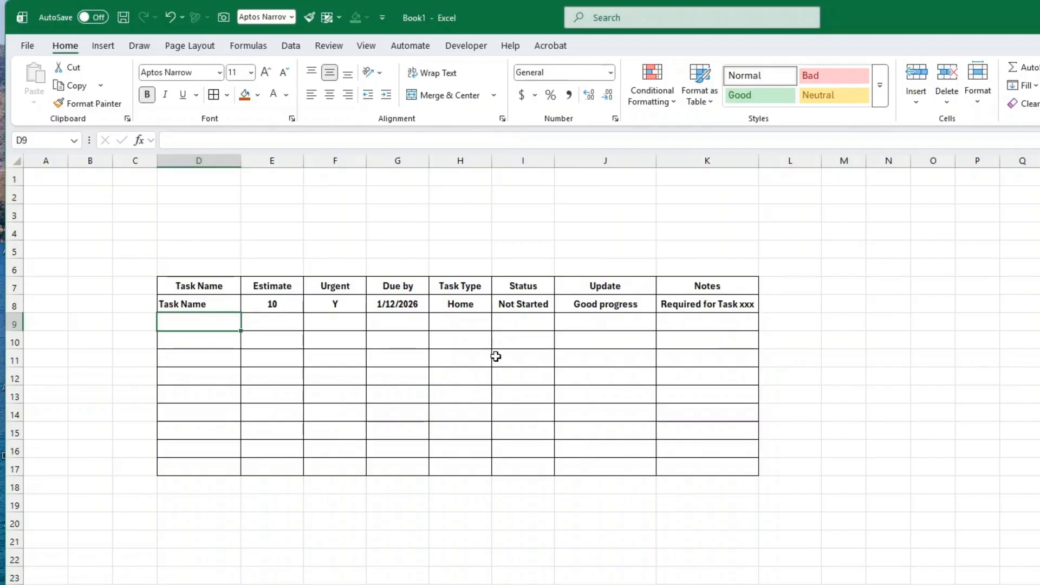
Format D7:K17 as a table with headers, using the dark blue style from the Dark group.
mouse_move(212, 289)
left_mouse_down()
mouse_move(708, 448)
mouse_move(720, 466)
left_mouse_up()
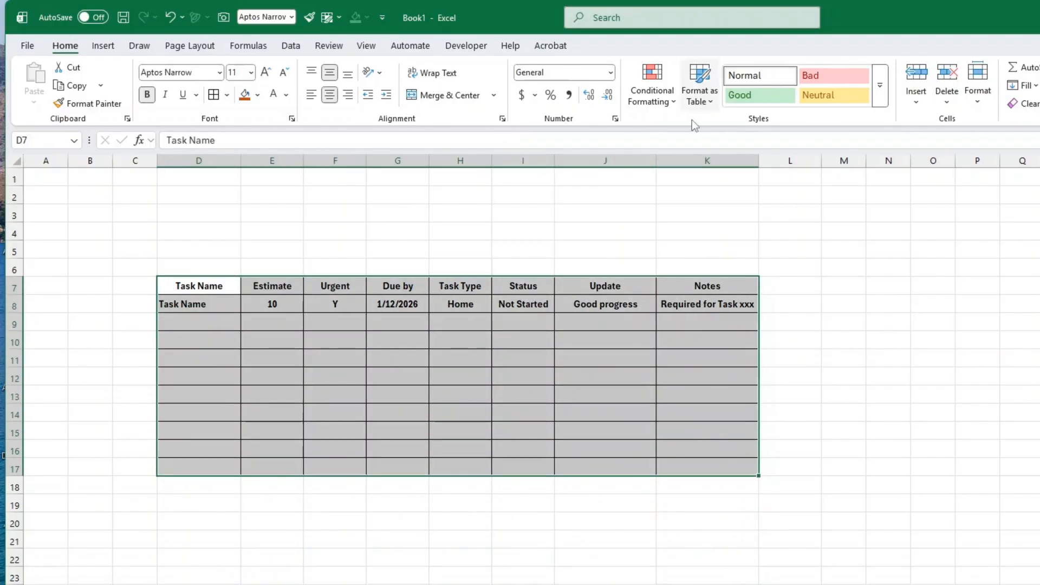
left_click(711, 97)
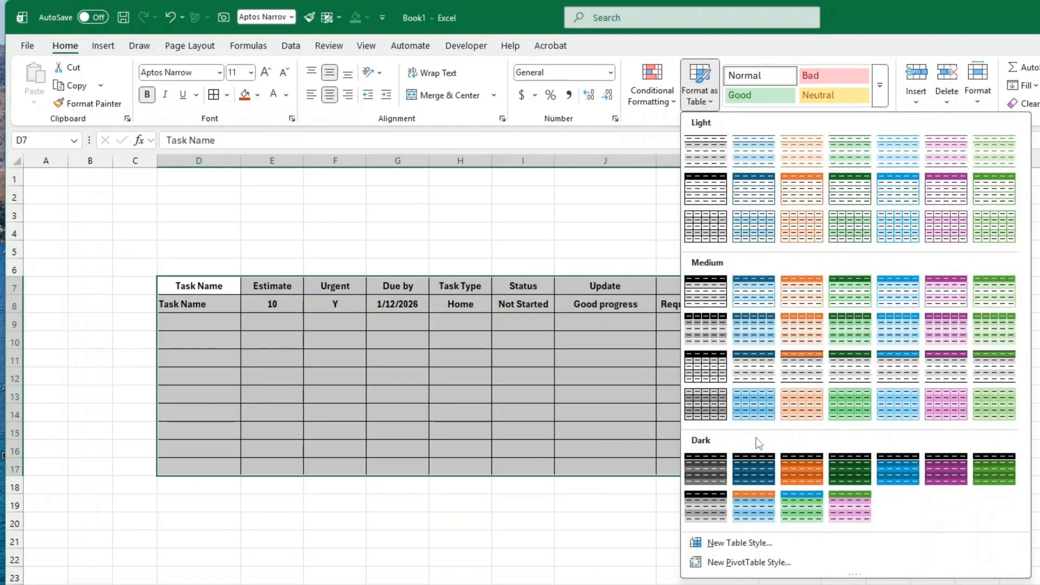
left_click(749, 470)
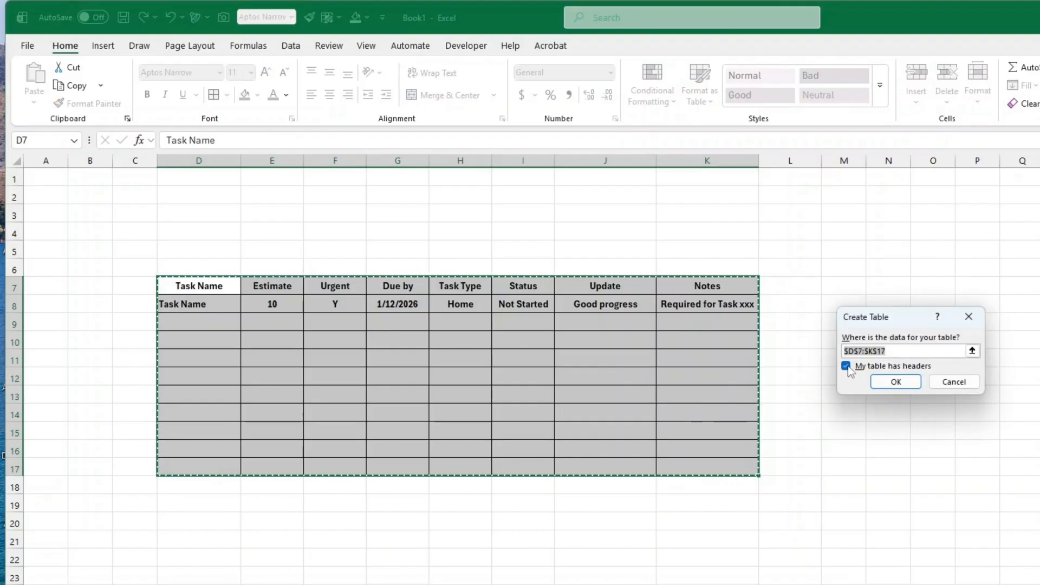
left_click(897, 382)
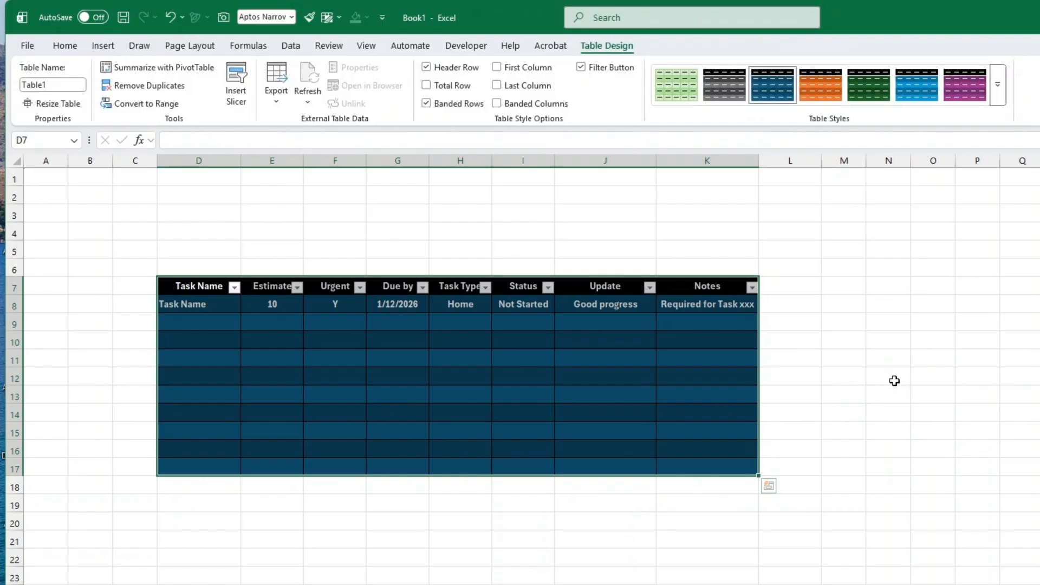
left_click(896, 381)
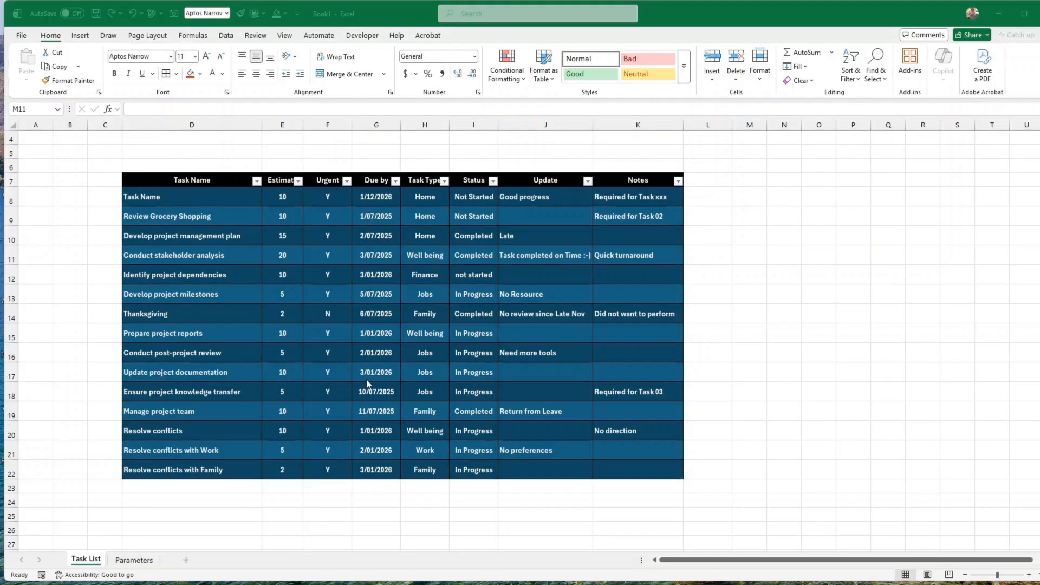
left_click(407, 374)
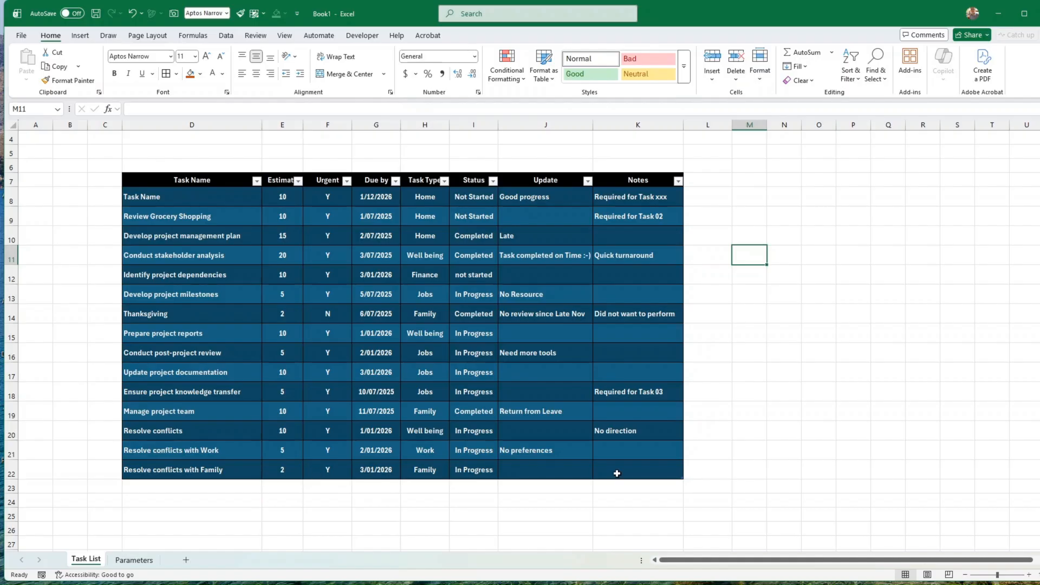
right_click(229, 476)
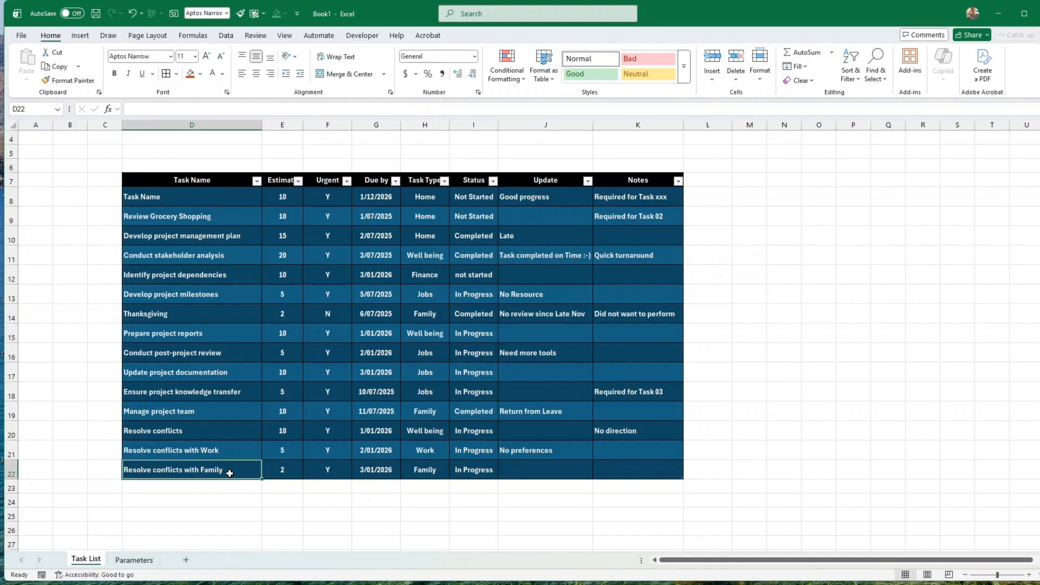
mouse_move(317, 234)
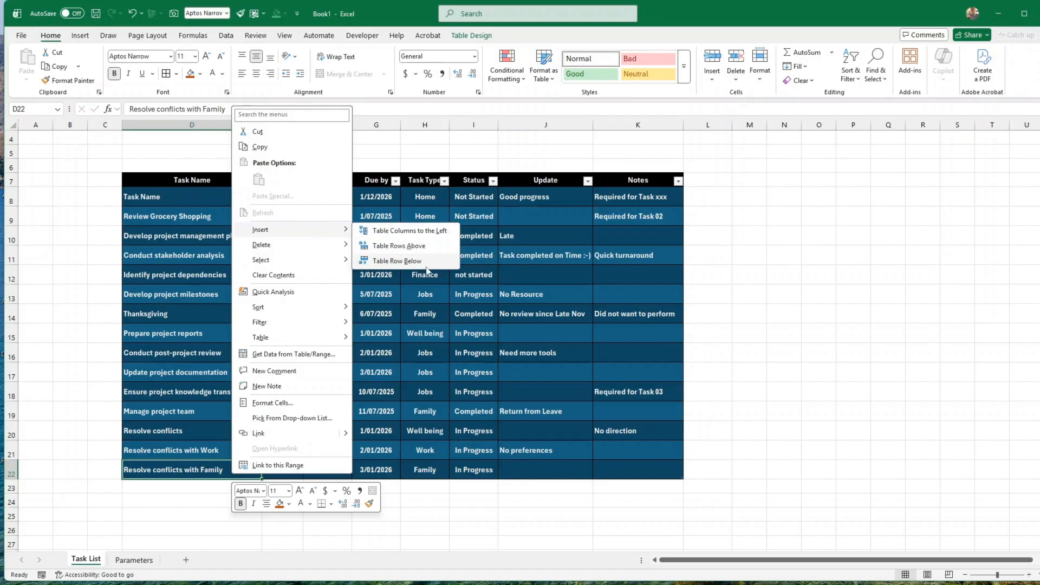
key("Escape")
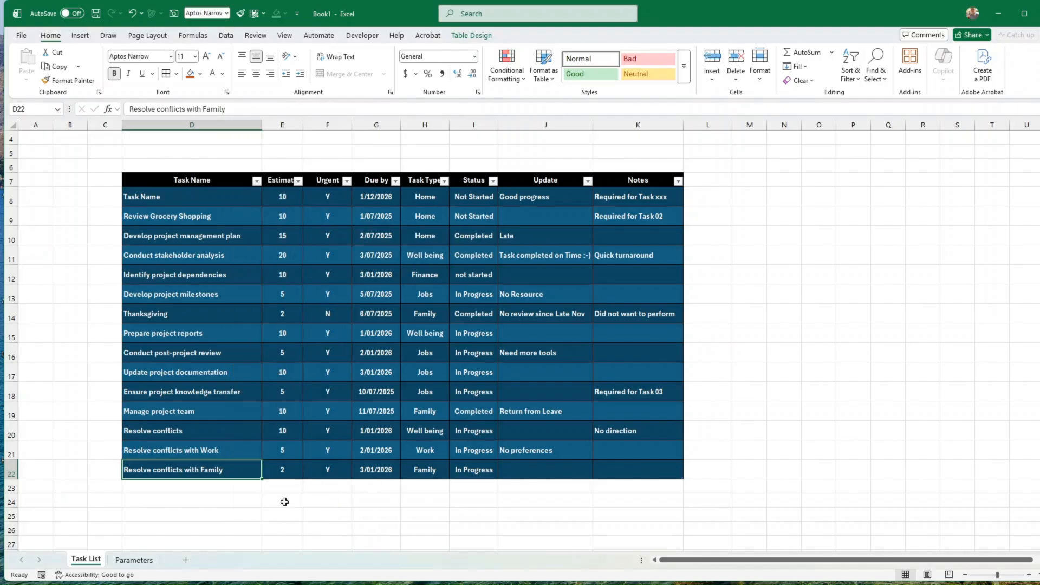
Try adding a row by entering Task 02 in D23 directly below the table, and undo the extension and clear the entry.
left_click(180, 490)
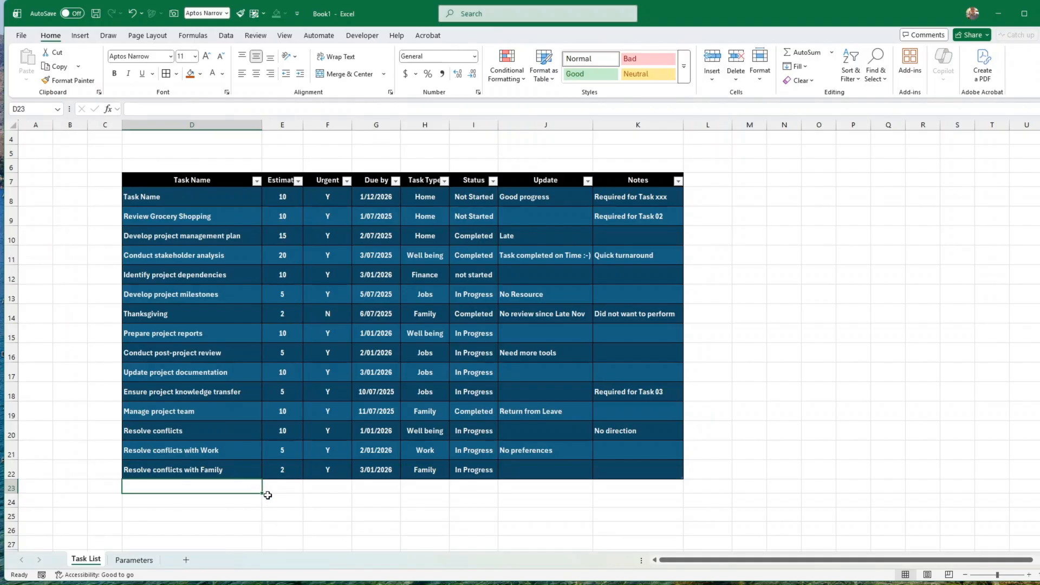
type("Task ")
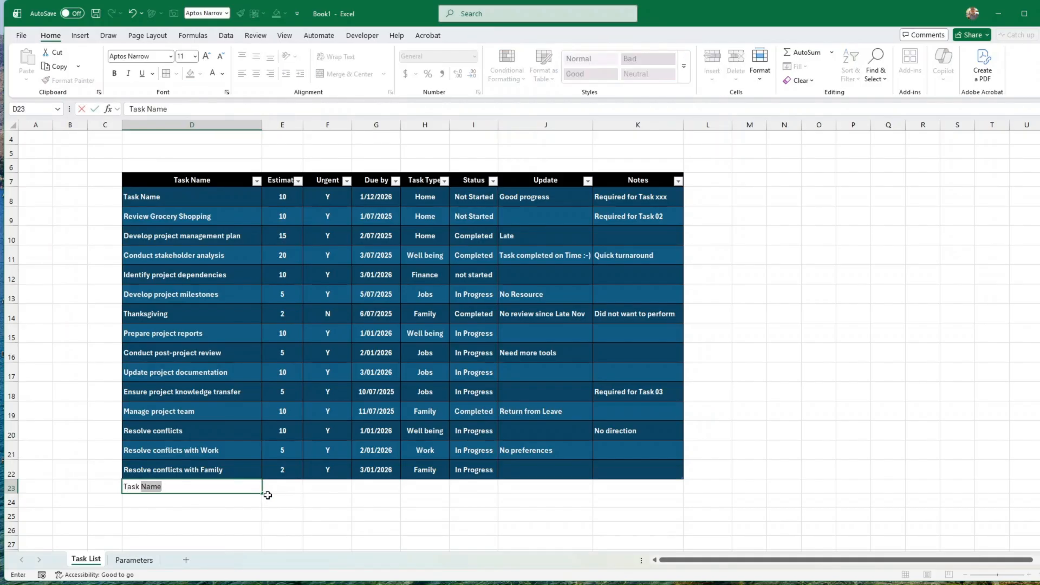
type("02")
key("Return")
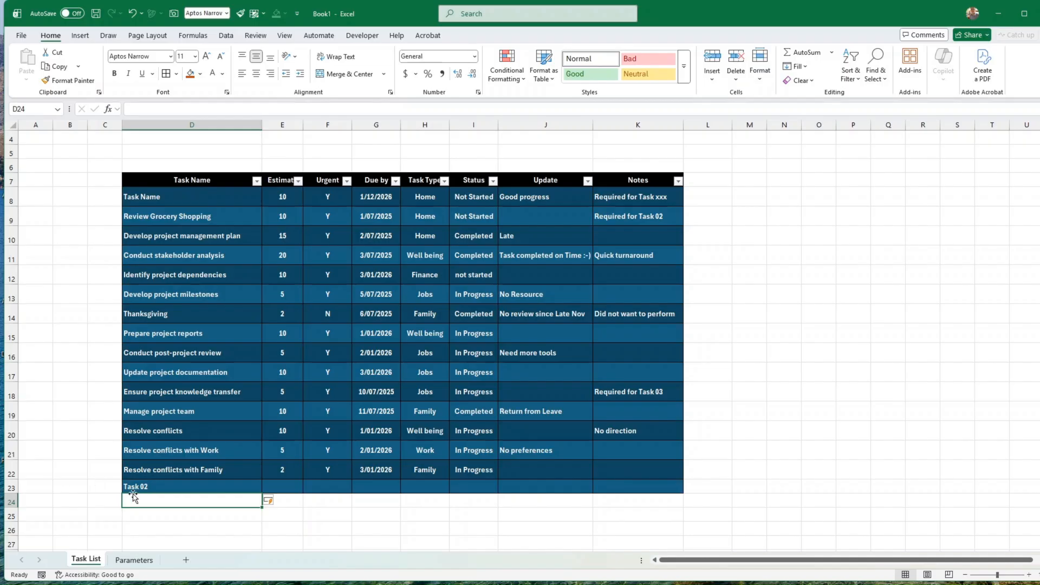
key("ctrl+z")
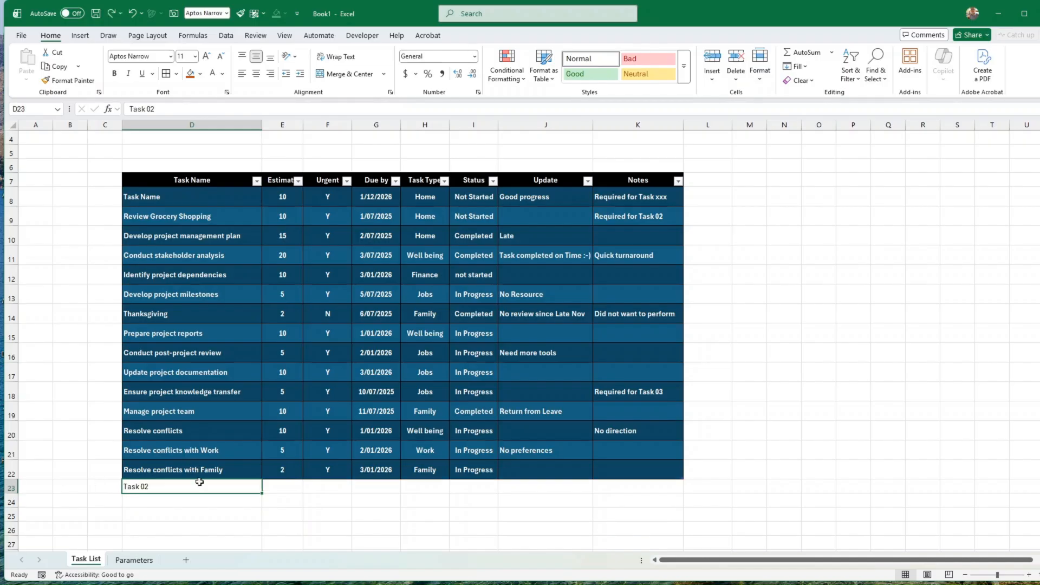
key("Delete")
Create a formula-based conditional formatting rule for the Due by dates G8:G22, beginning the formula with =AND(D8<>"",.
scroll(738, 238, "up", 1)
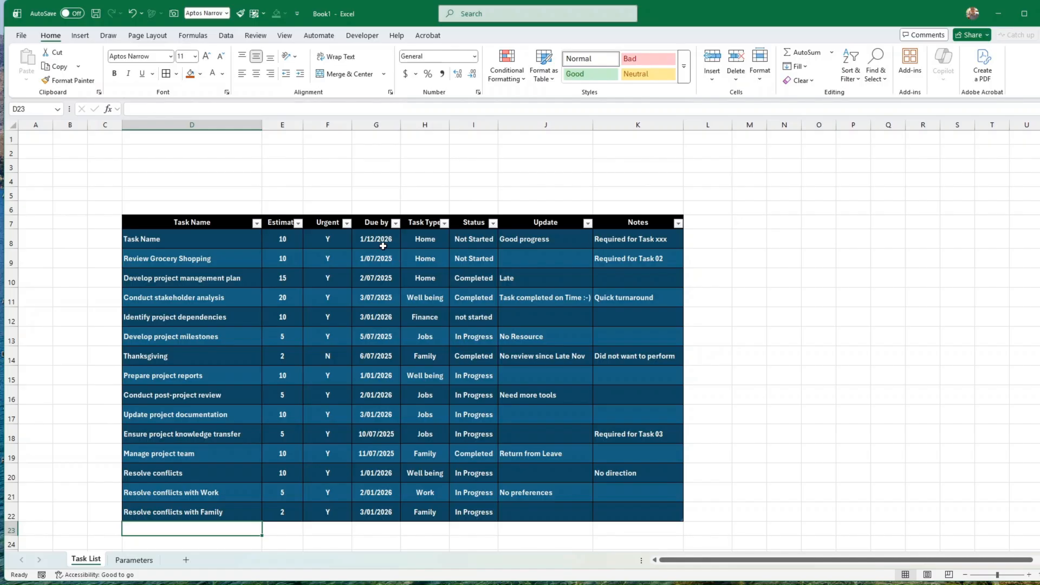
left_click_drag(383, 245, 380, 513)
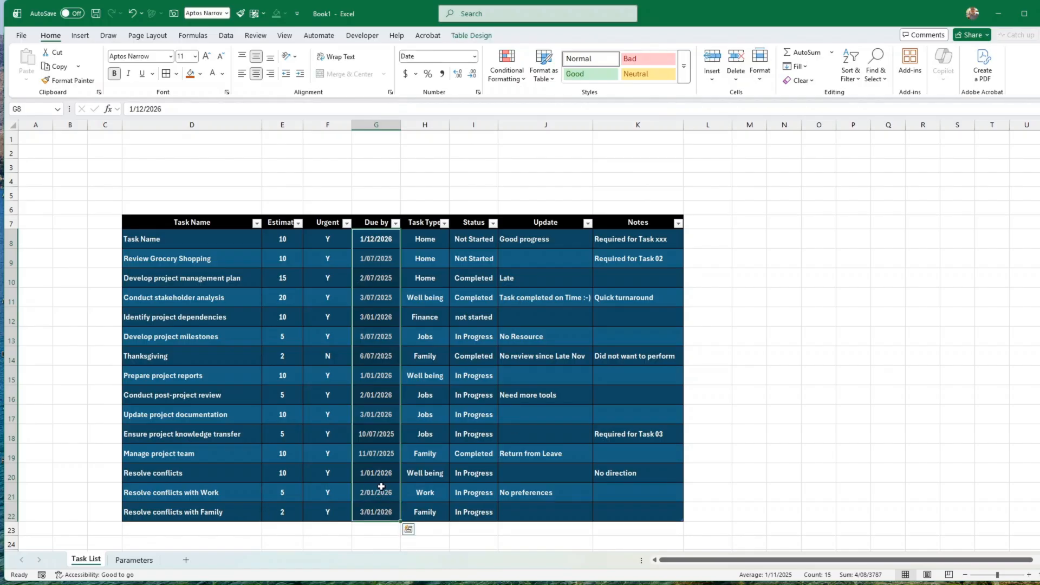
left_click(511, 80)
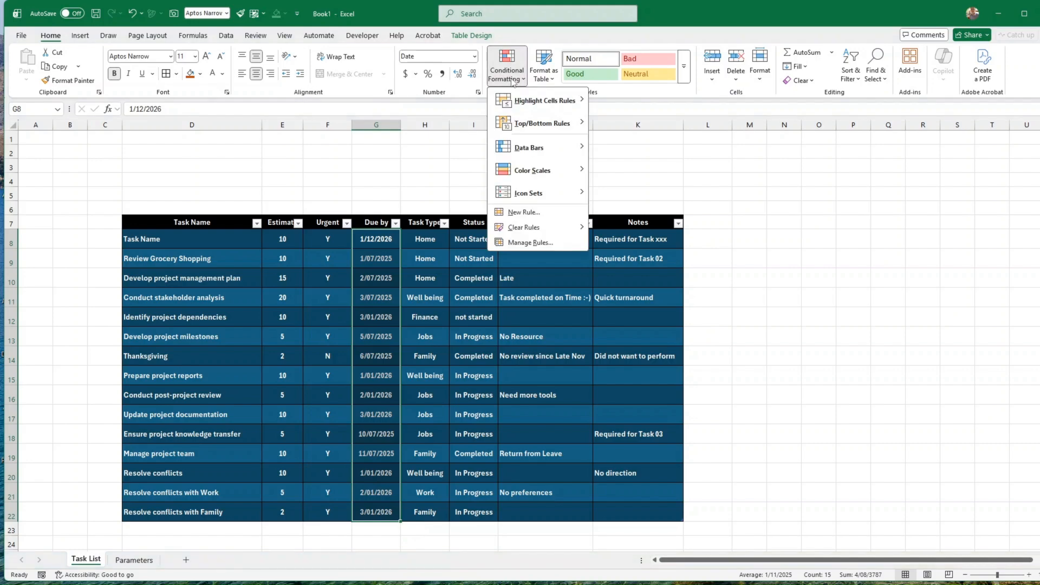
left_click(523, 213)
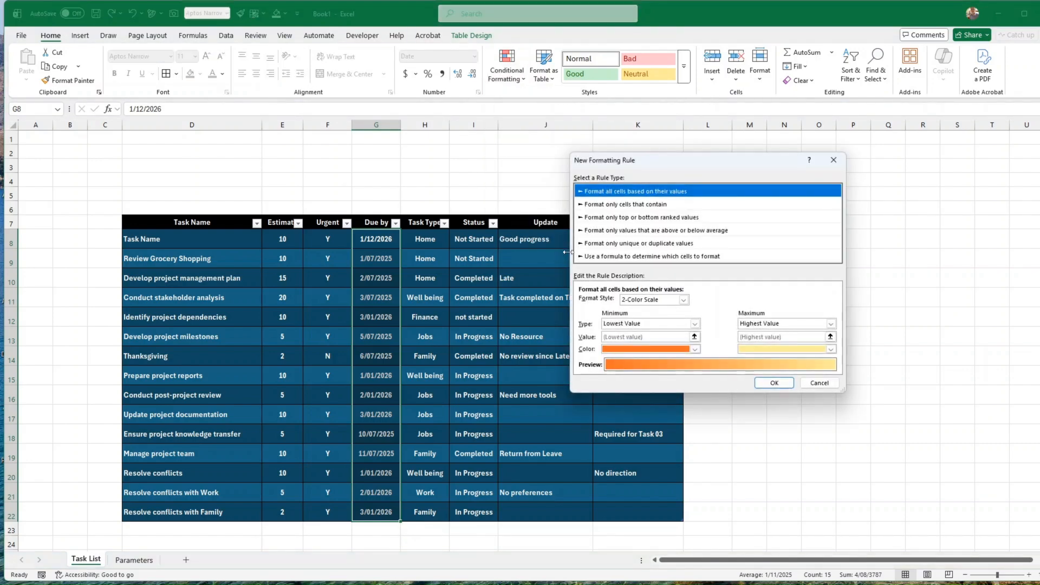
left_click(669, 257)
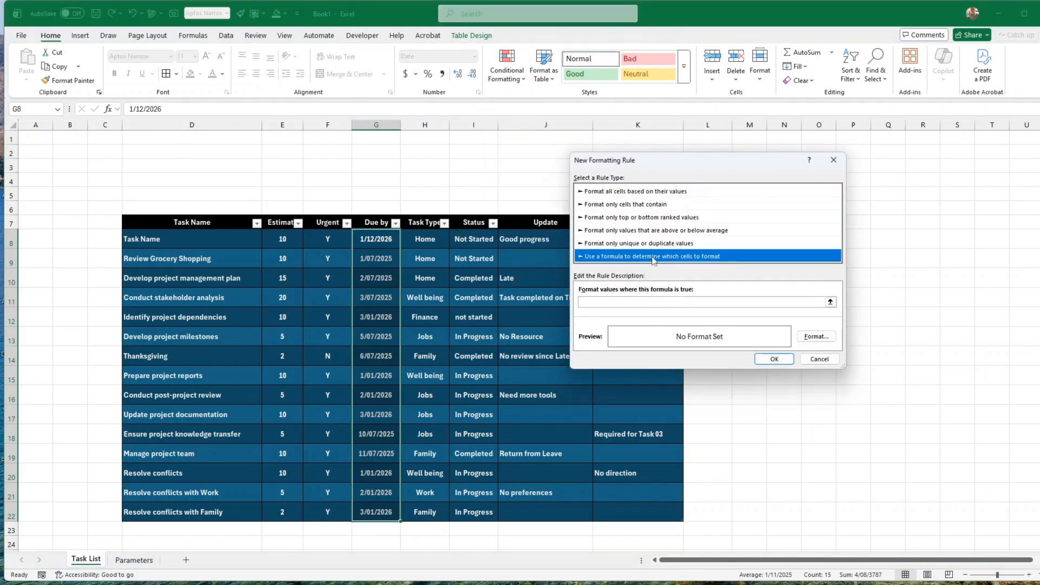
left_click(599, 301)
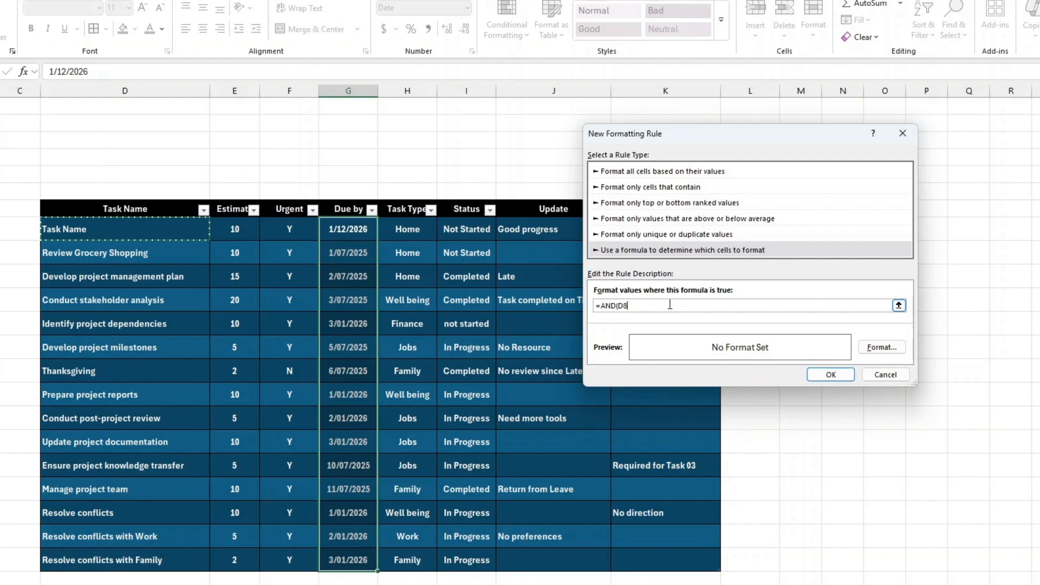
type("<>\"\",")
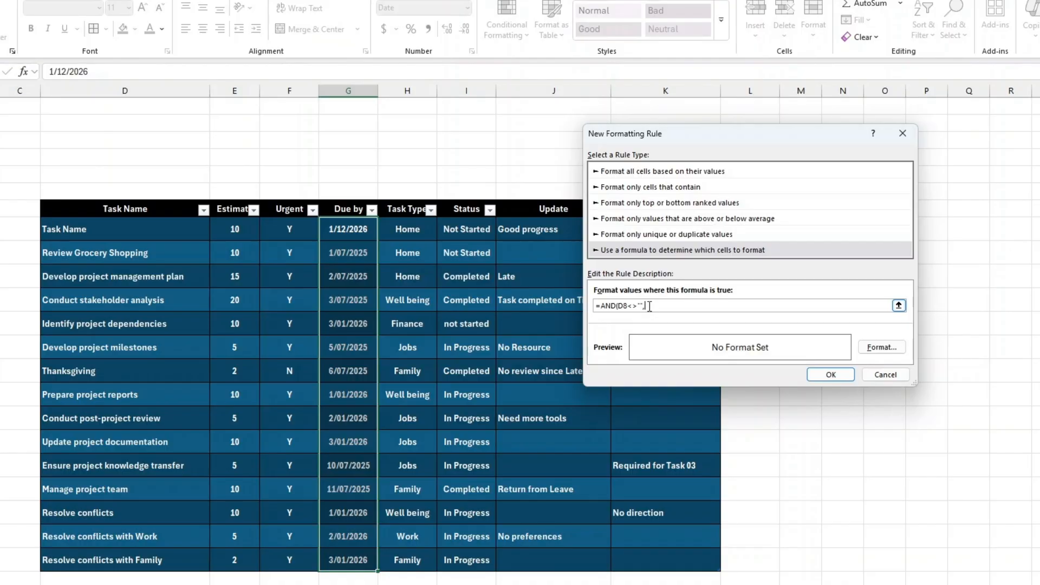
Add the condition I8<>Parameters!$E$9 to the rule's AND formula, with I8 as a relative reference.
left_click(468, 231)
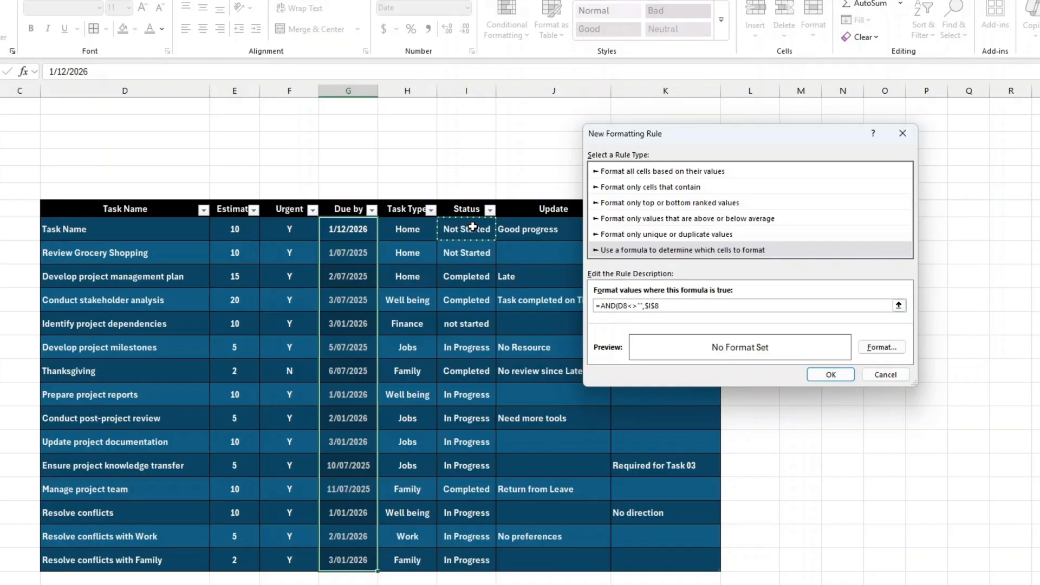
key("F4")
key("F4")
key("F4")
type("<>")
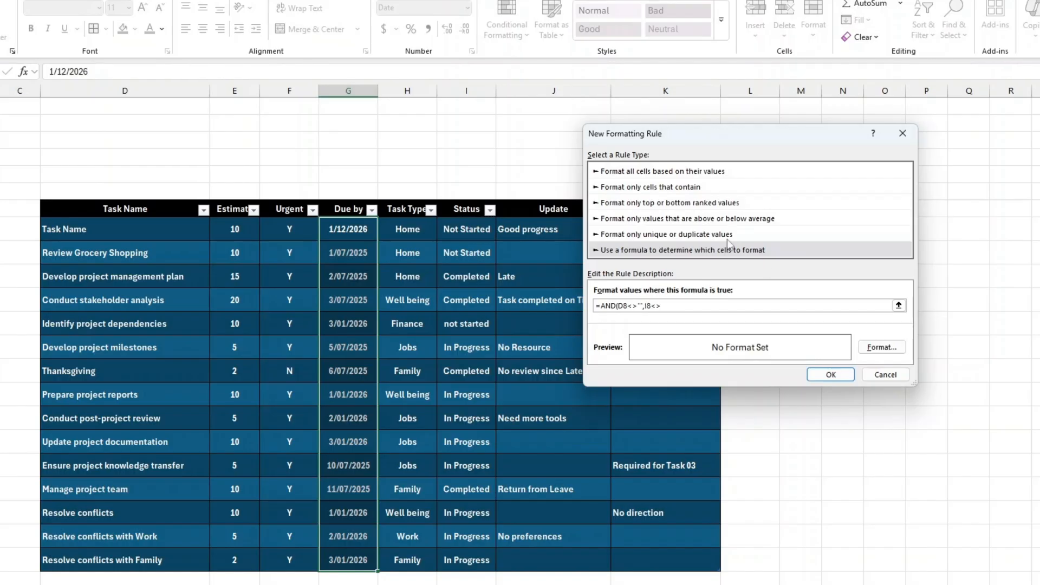
left_click(162, 583)
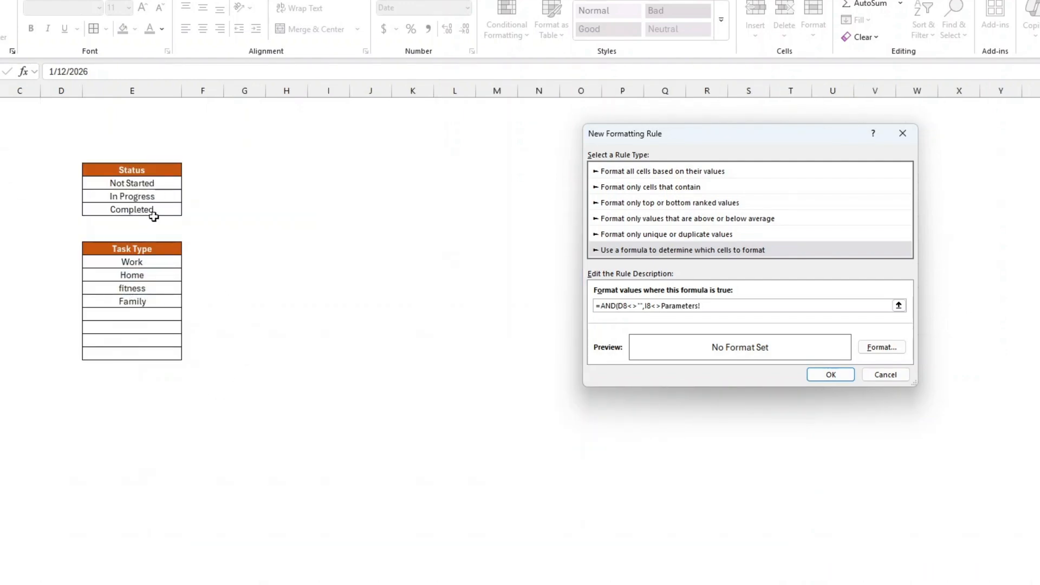
left_click(143, 211)
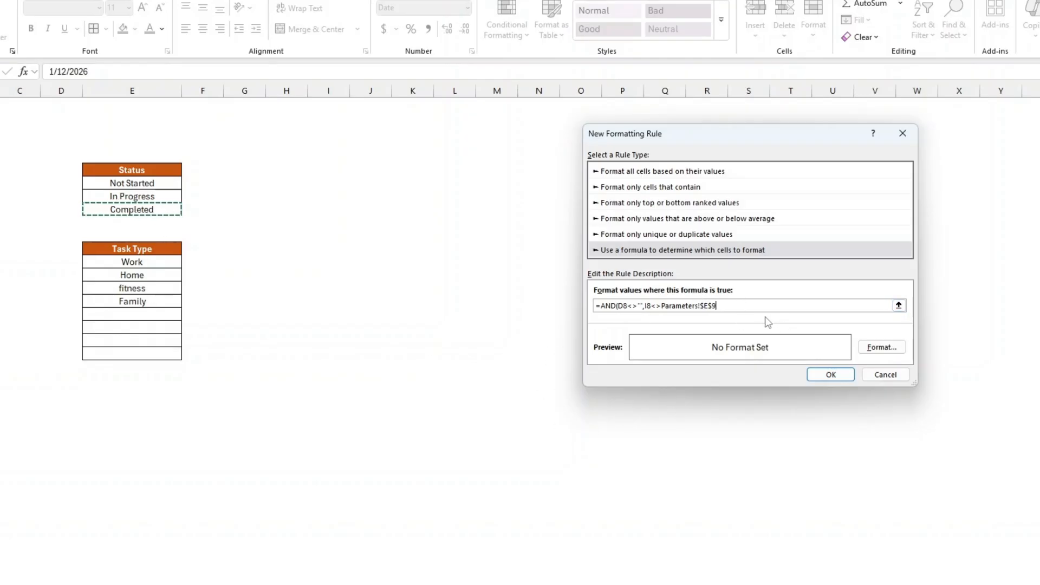
type(",")
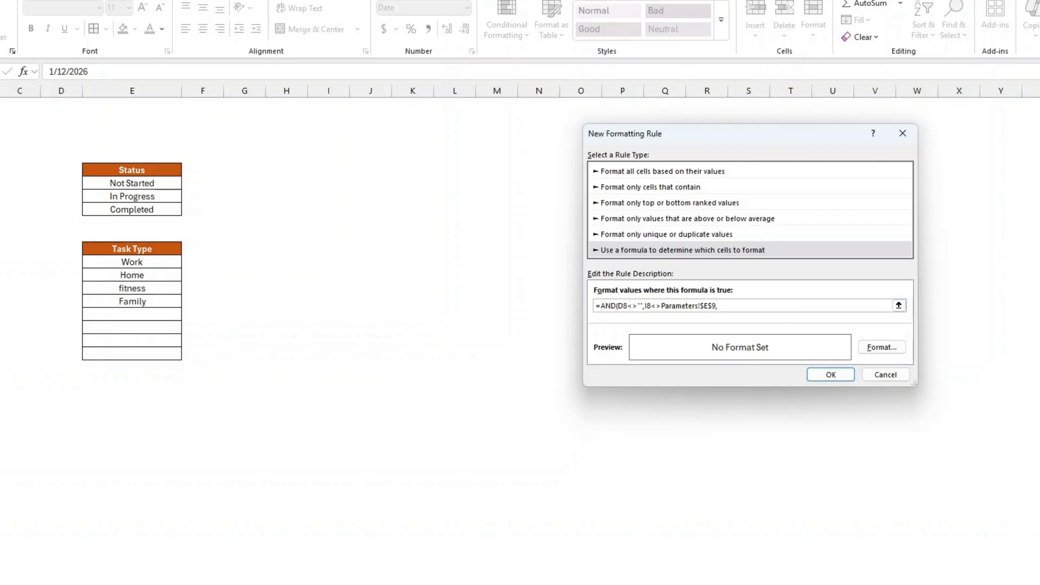
Complete the rule's AND formula with the condition 'Task List'!G8<Today(), keeping G8 a relative reference.
key("ctrl+Page_Up")
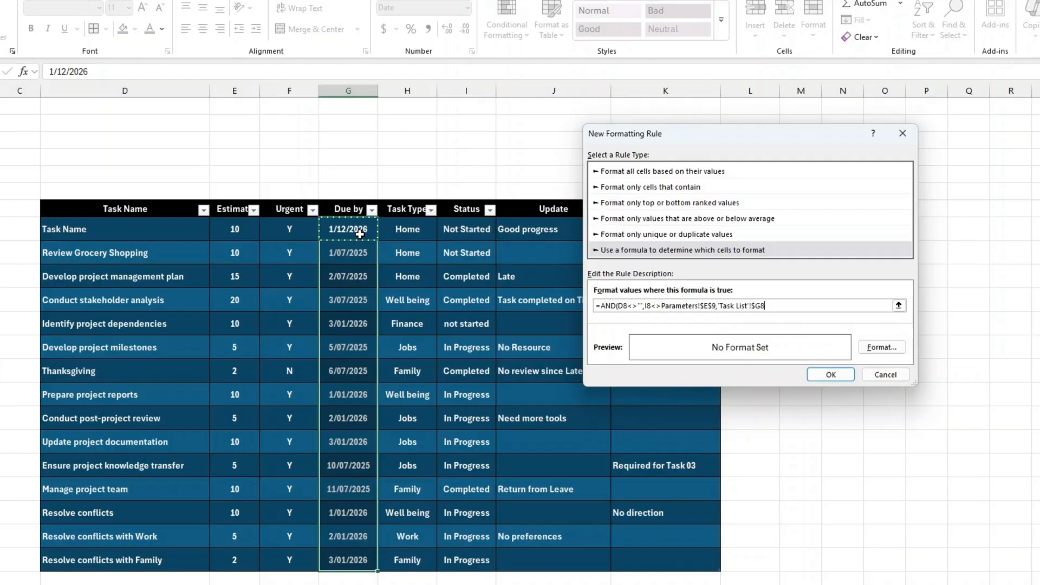
key("F4")
type("<Today(")
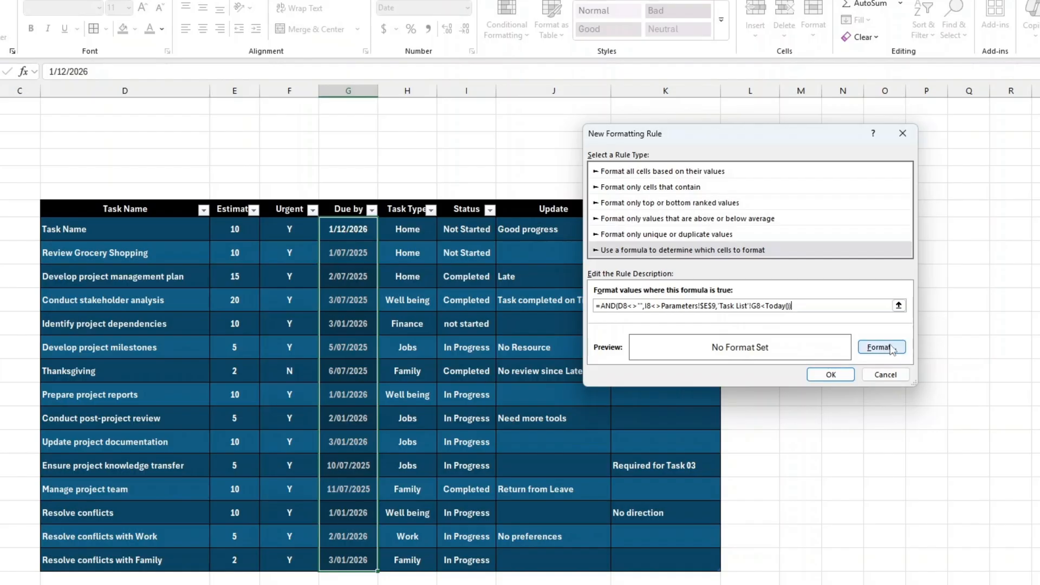
Give the overdue rule a bright blue background fill and apply it to the Due by dates.
left_click(891, 350)
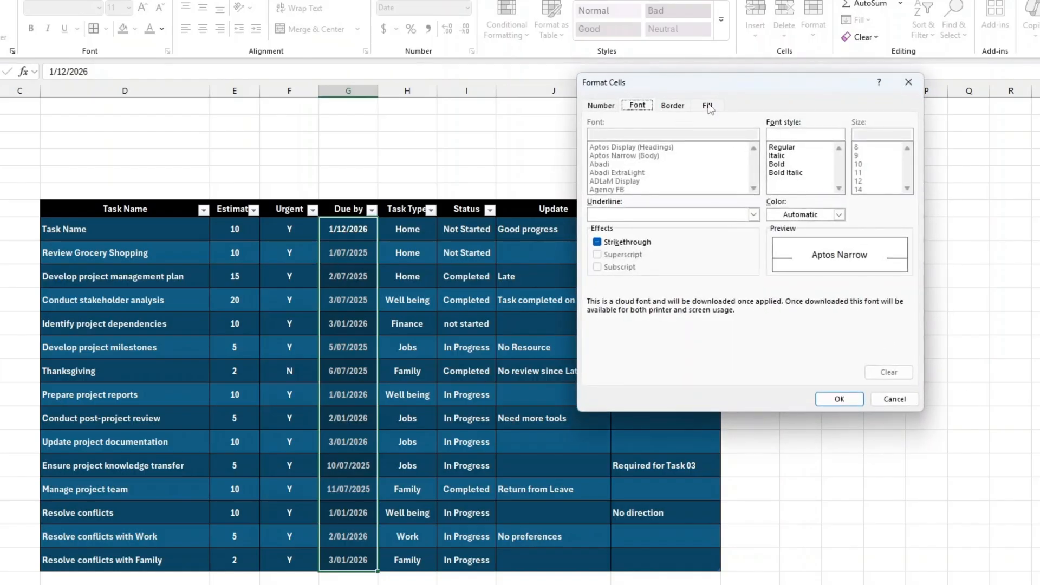
left_click(709, 106)
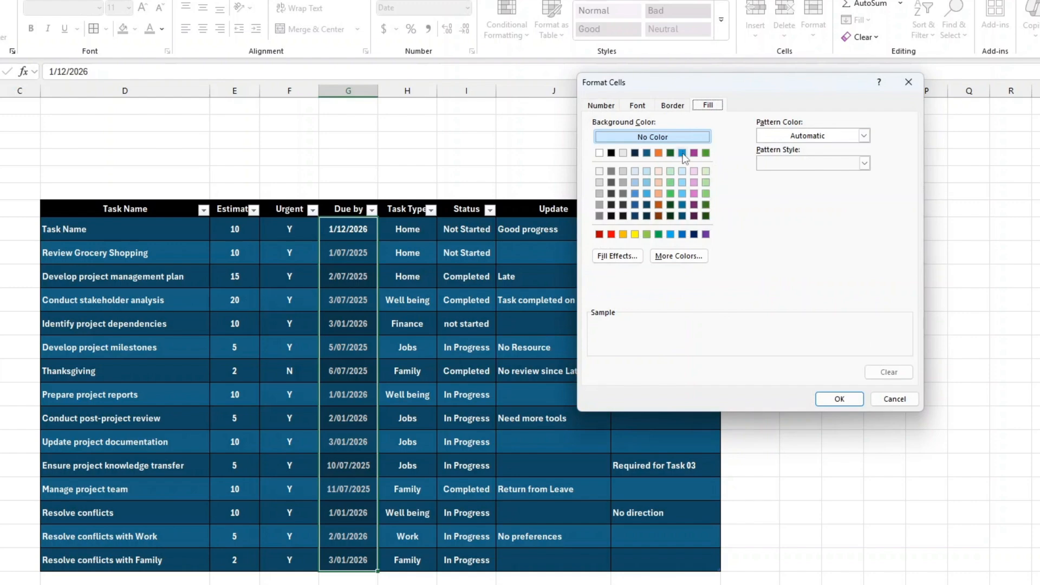
left_click(682, 154)
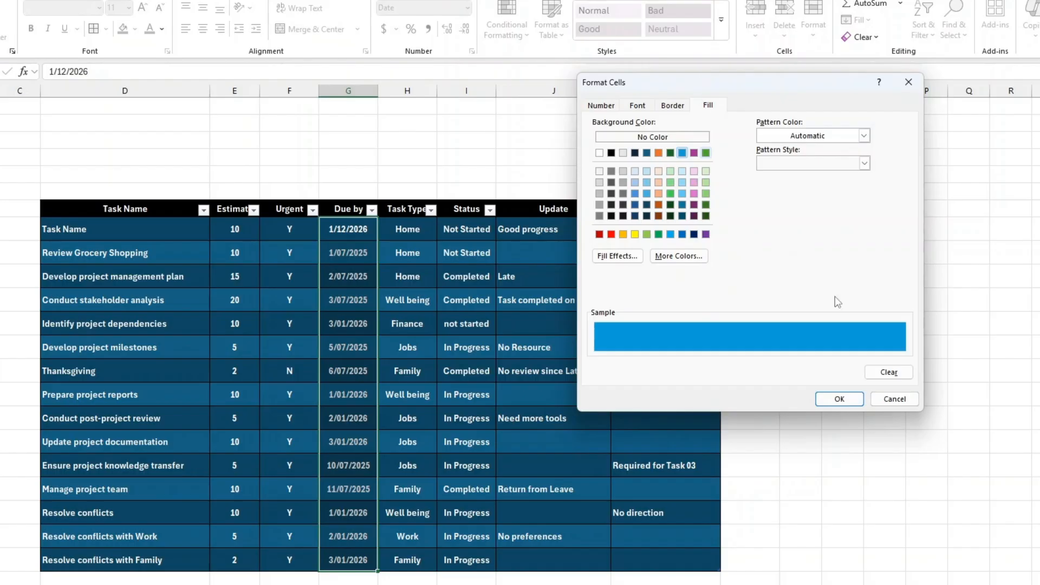
left_click(839, 398)
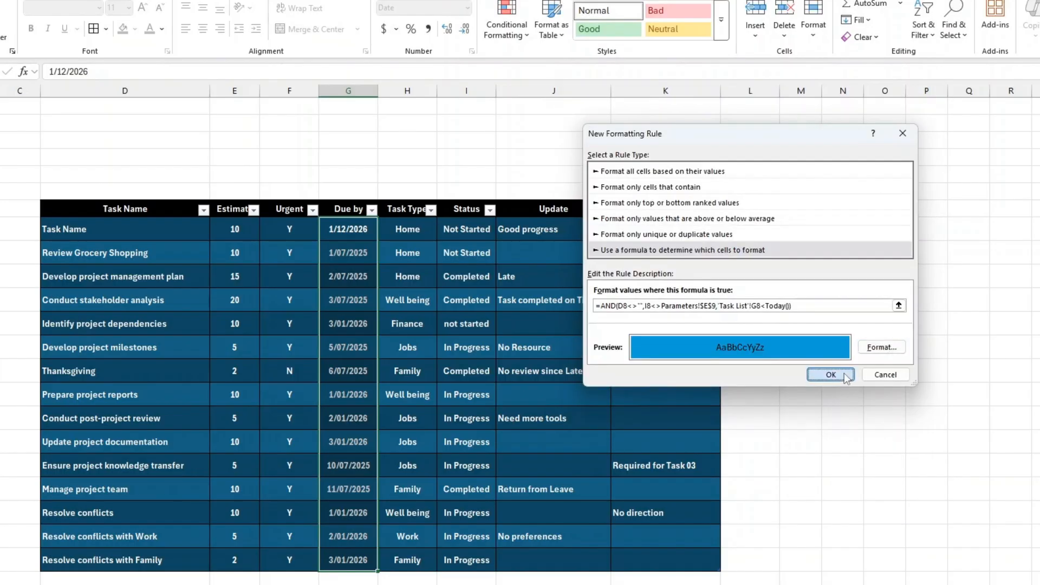
left_click(831, 377)
left_click(844, 373)
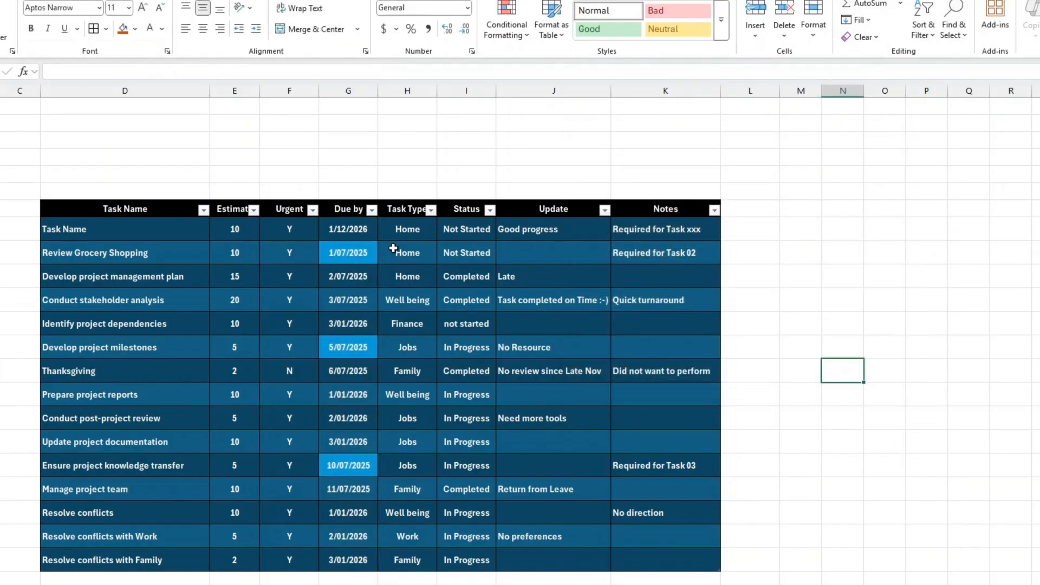
left_click(360, 252)
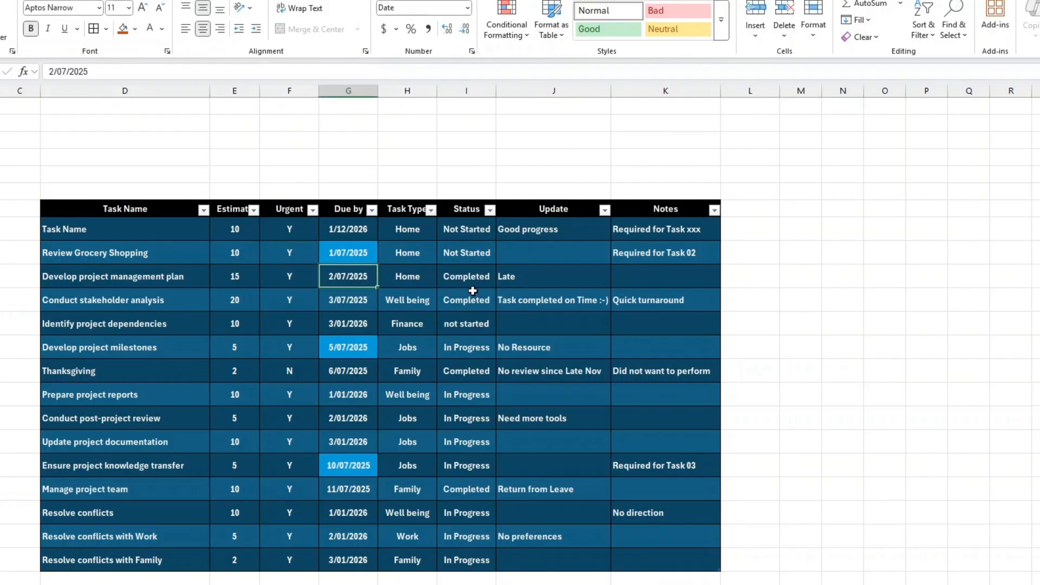
left_click(467, 281)
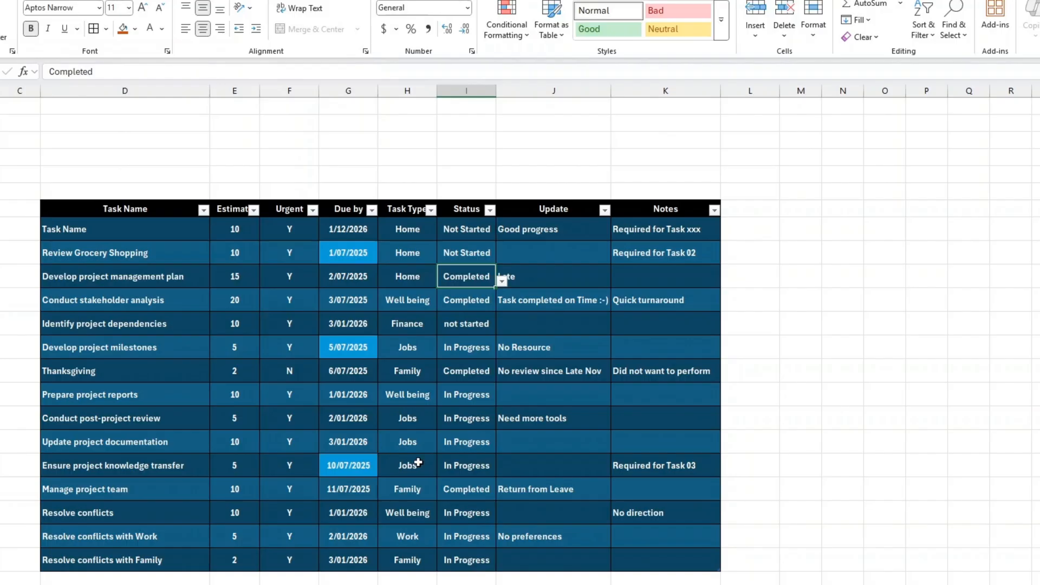
left_click(843, 328)
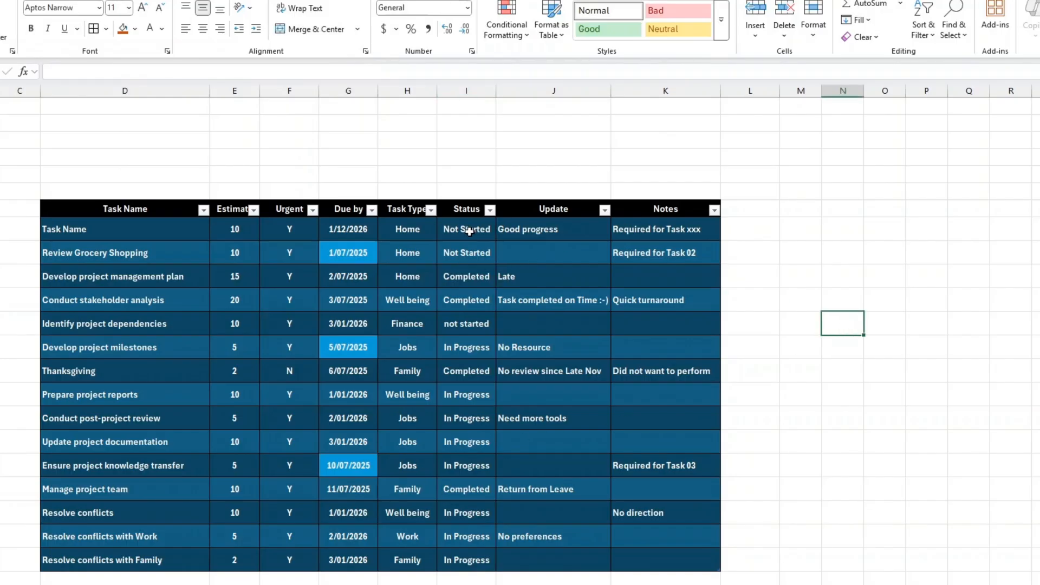
Start a Text that Contains highlight rule for the Status cells I8:I22, matching =Parameters!$E$9.
left_click_drag(469, 230, 447, 553)
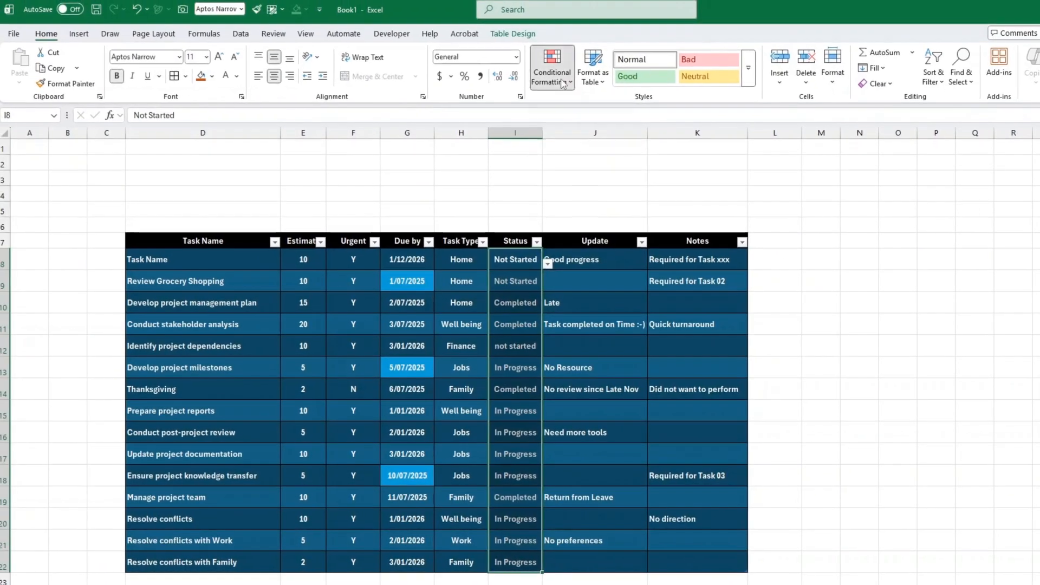
left_click(538, 52)
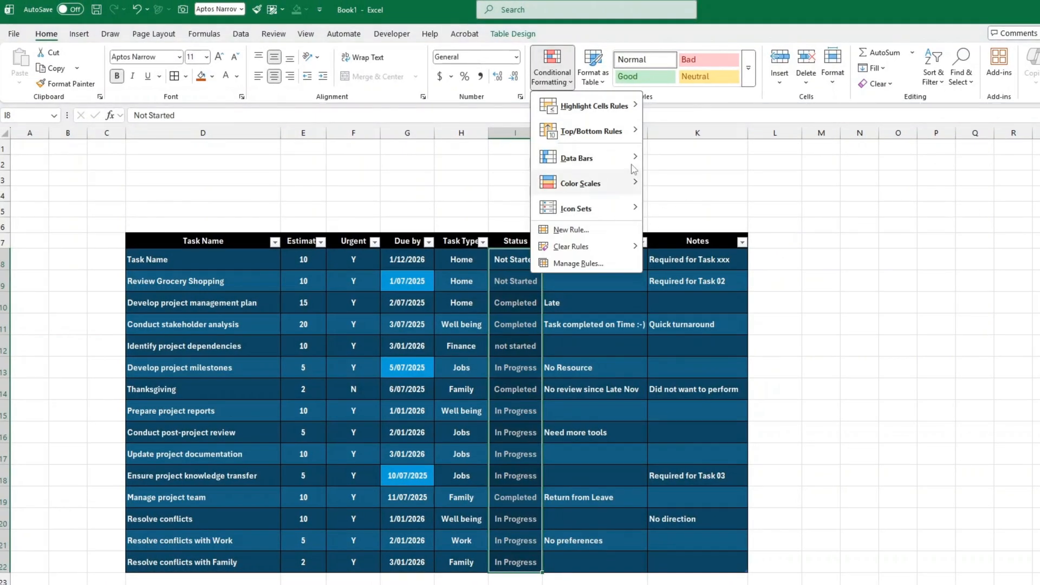
mouse_move(609, 111)
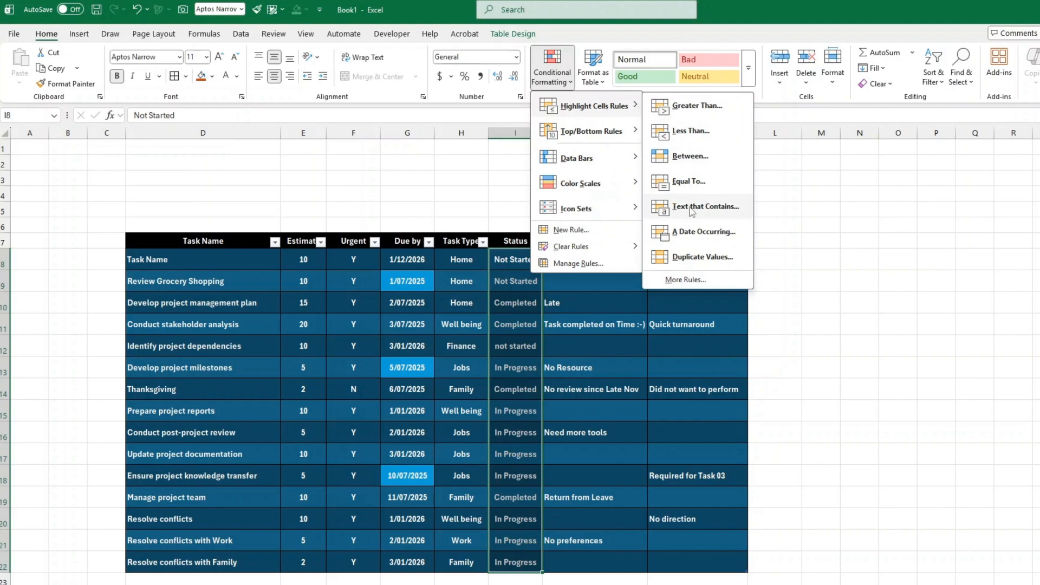
left_click(690, 211)
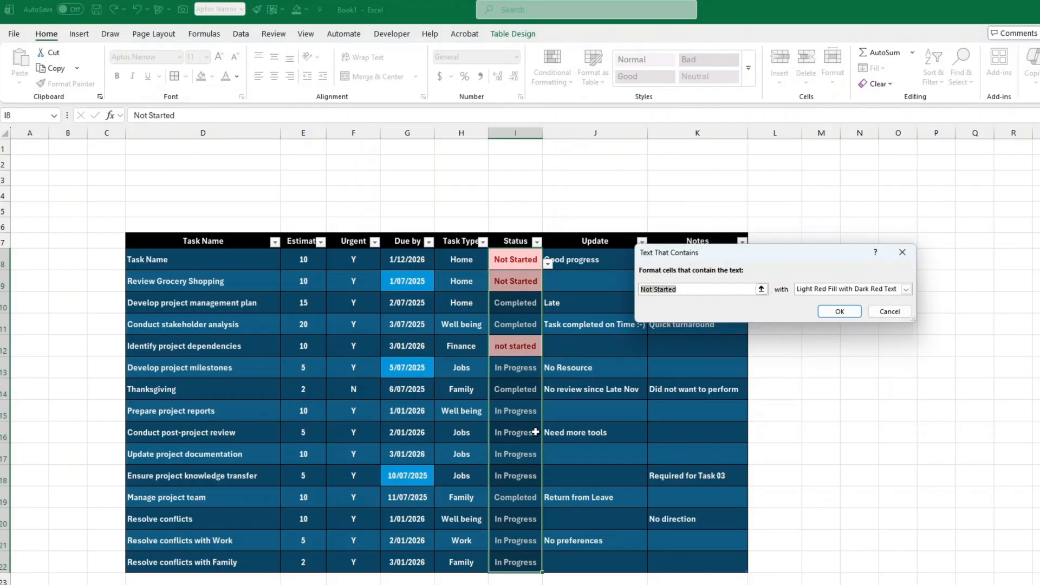
type("=")
key("ctrl+Page_Down")
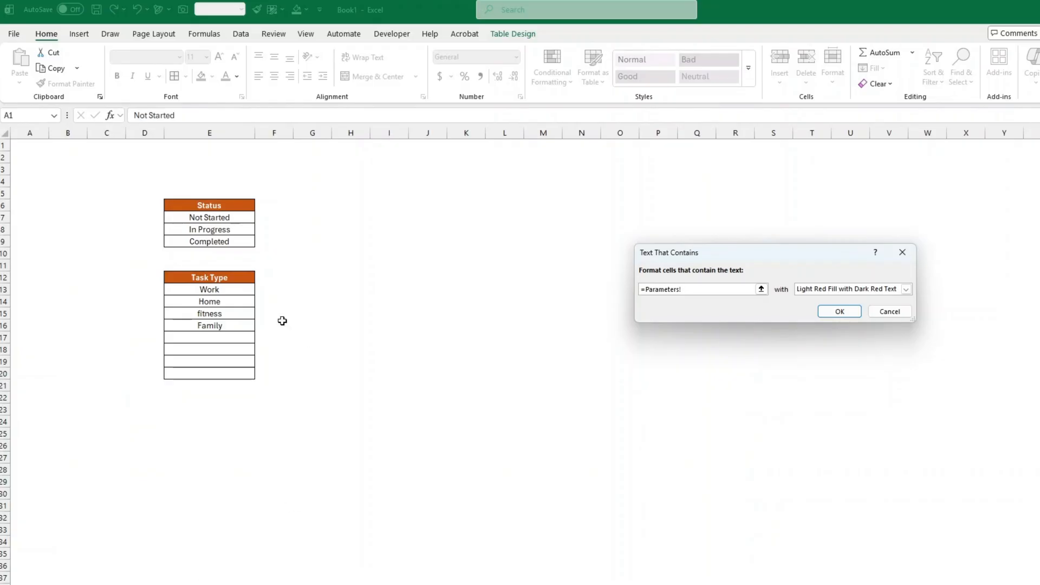
left_click(215, 241)
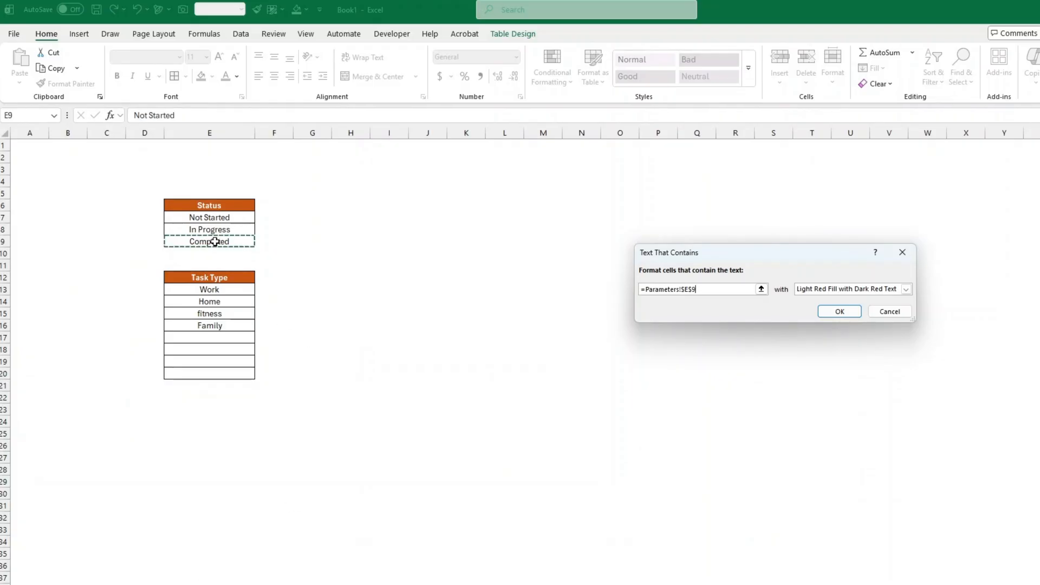
Choose a custom format for the Status rule with a pale yellow background fill, #FFF1C5.
left_click(829, 289)
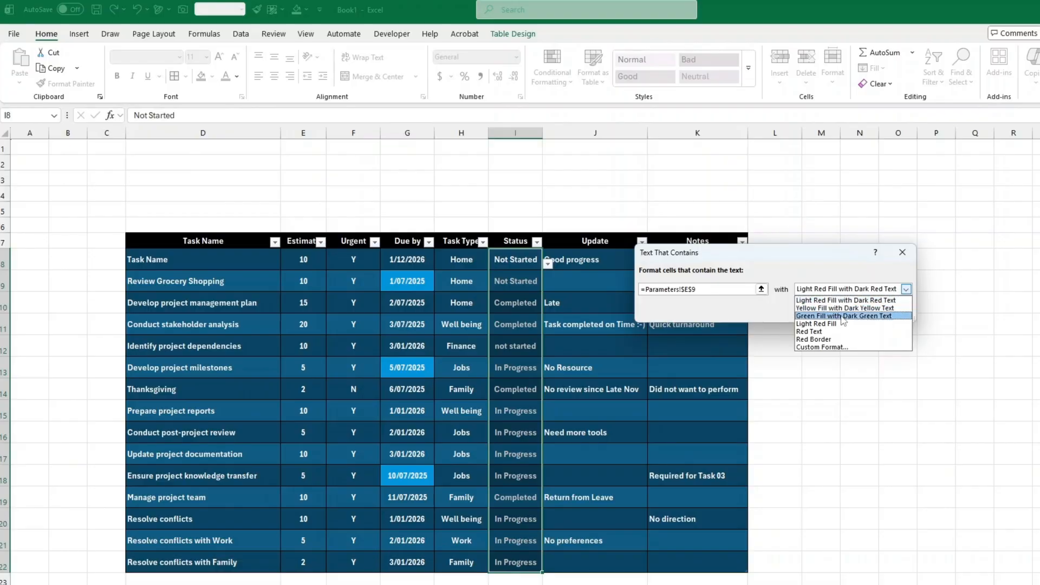
left_click(829, 348)
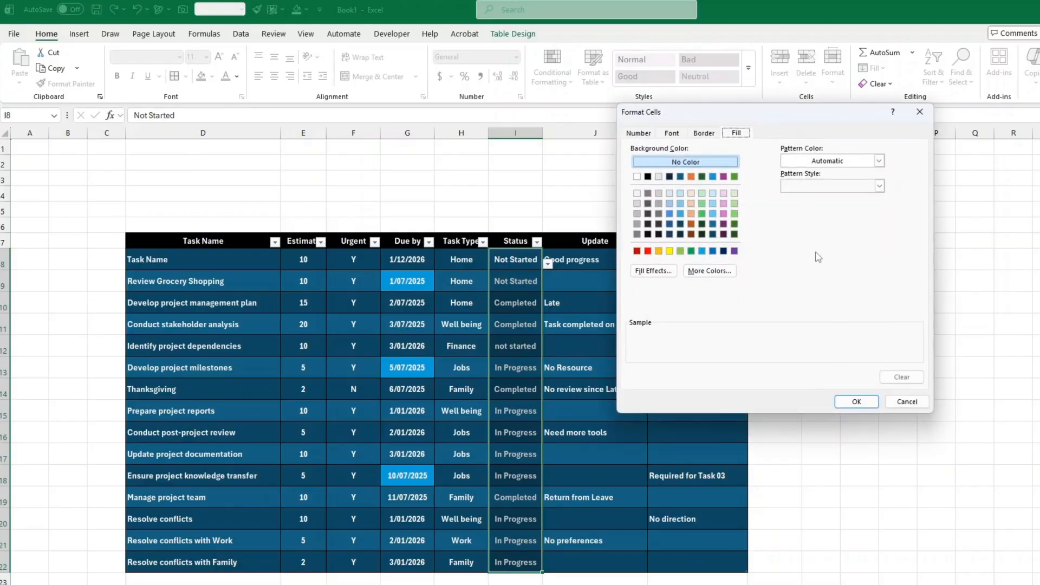
left_click(659, 252)
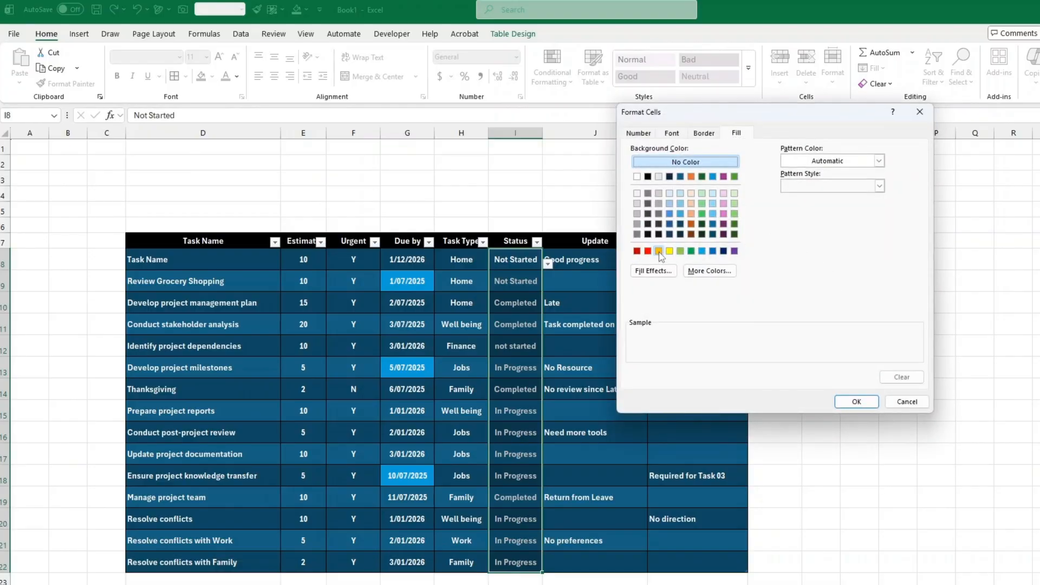
left_click(711, 273)
left_click_drag(810, 246, 808, 216)
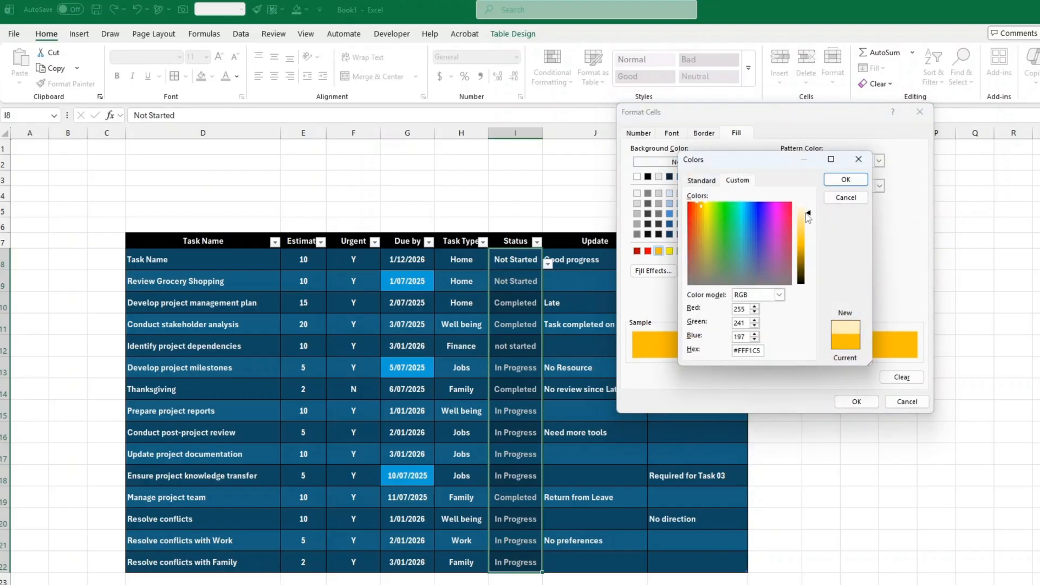
left_click(846, 179)
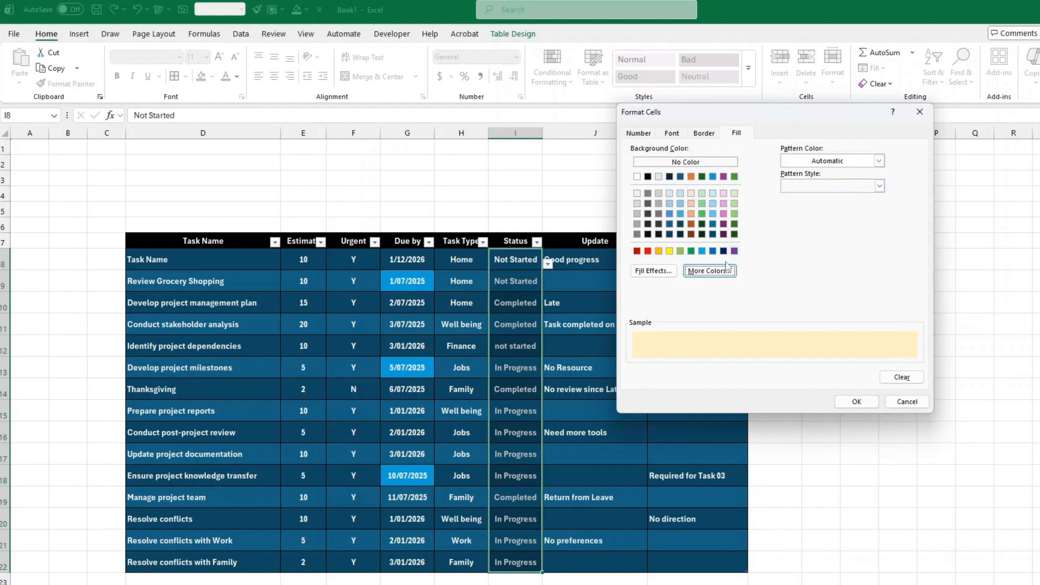
Set the custom format's font colour to dark gold, #826300, and apply the rule to the Status cells.
left_click(671, 134)
left_click(856, 233)
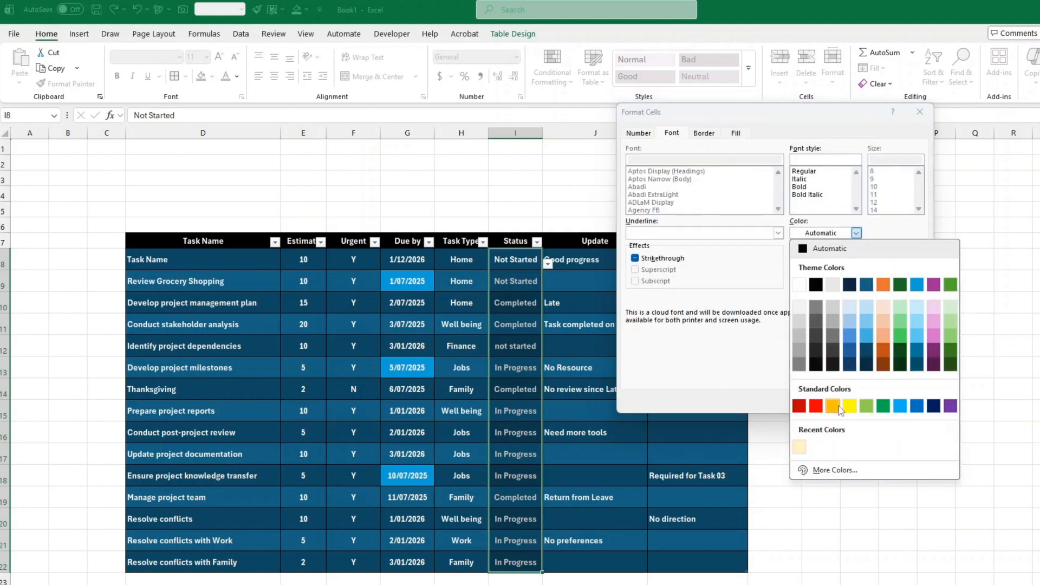
left_click(839, 408)
left_click(832, 234)
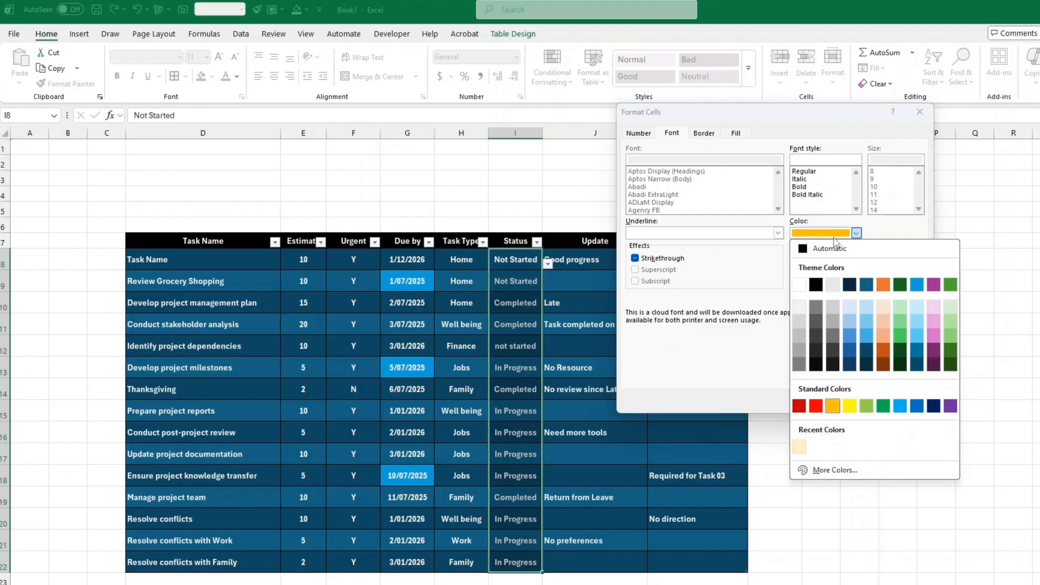
left_click(837, 469)
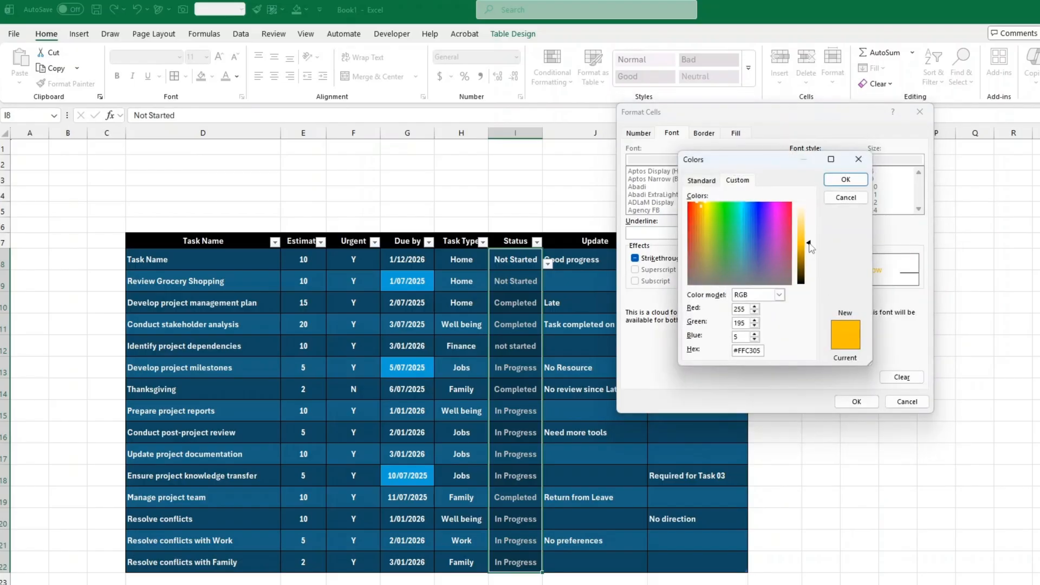
left_click_drag(810, 243, 810, 268)
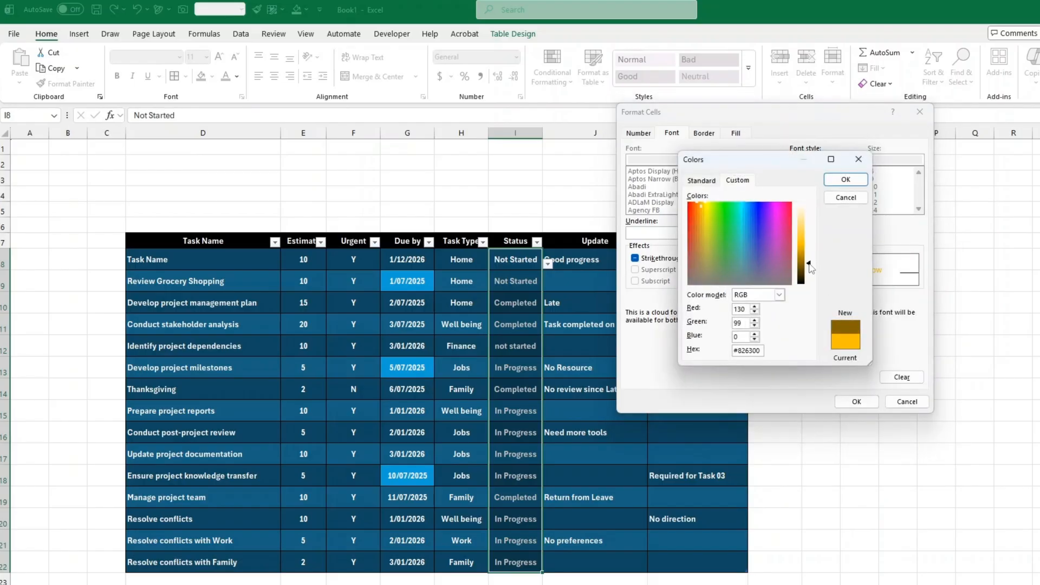
left_click(845, 180)
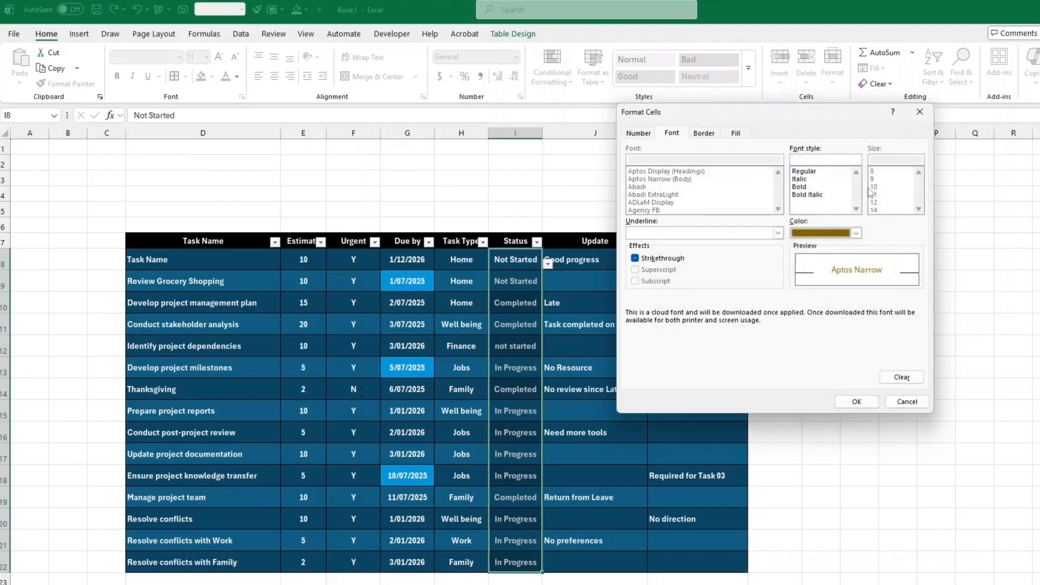
left_click(864, 404)
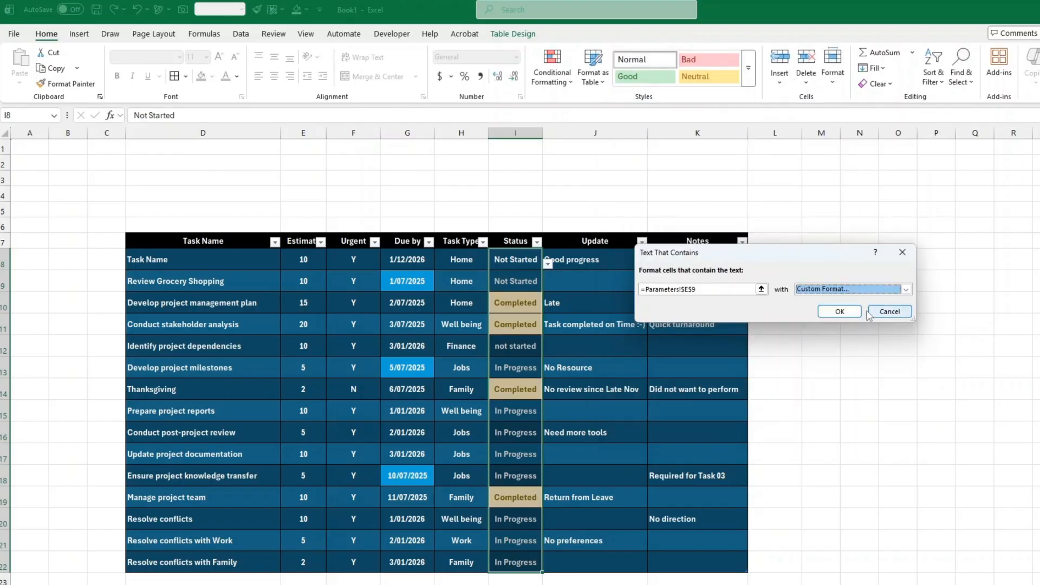
left_click(842, 314)
left_click(855, 352)
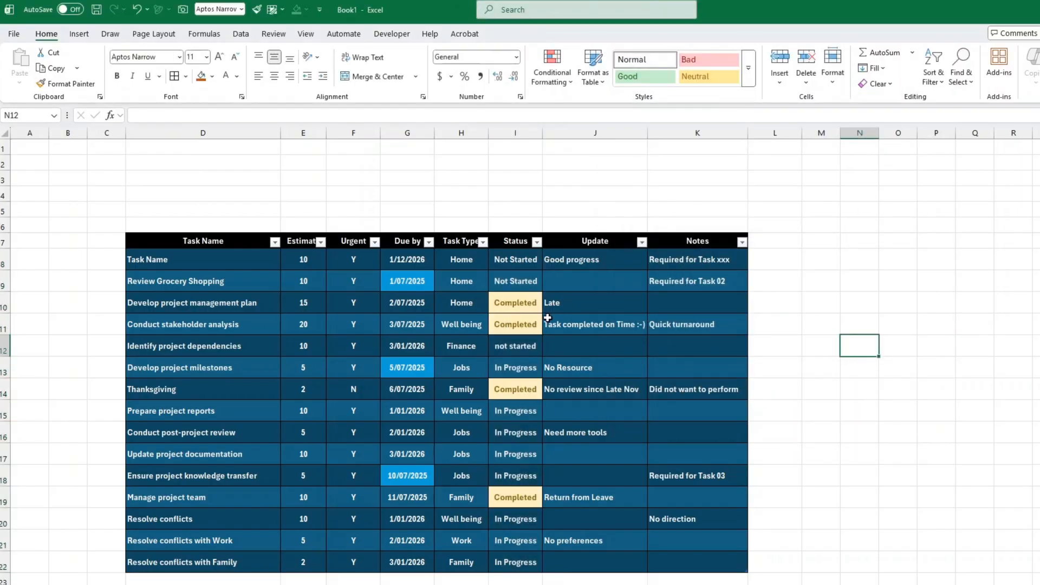
Test the Review Grocery Shopping status by setting it to Completed, and finally set it to In Progress.
left_click(536, 281)
left_click(548, 286)
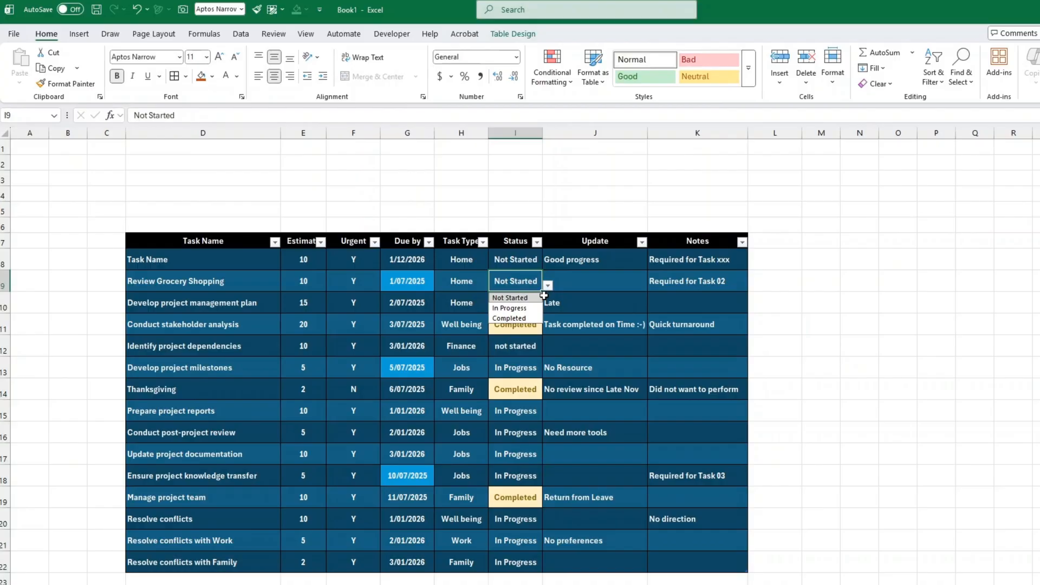
left_click(528, 319)
left_click(549, 285)
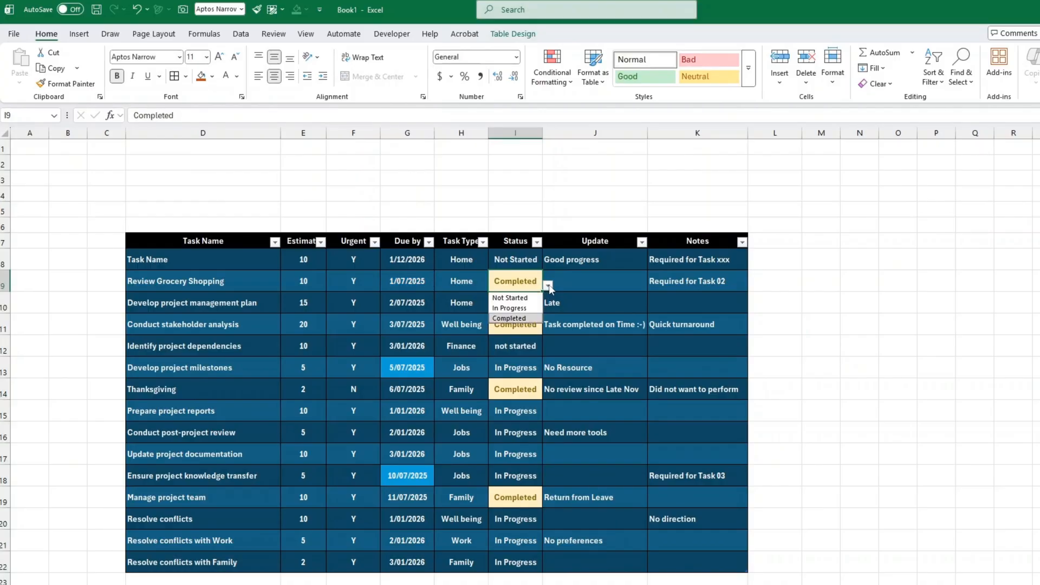
left_click(520, 309)
left_click(594, 302)
Widen the Status column I slightly and increase the height of the table's header row 7.
left_click_drag(541, 135, 563, 135)
left_click(794, 301)
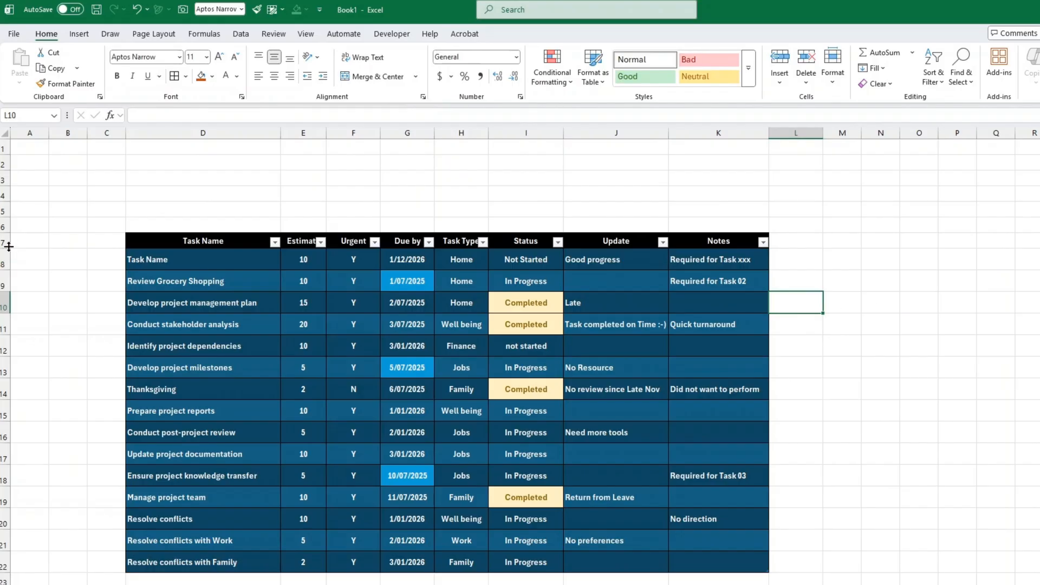
left_click_drag(9, 249, 8, 254)
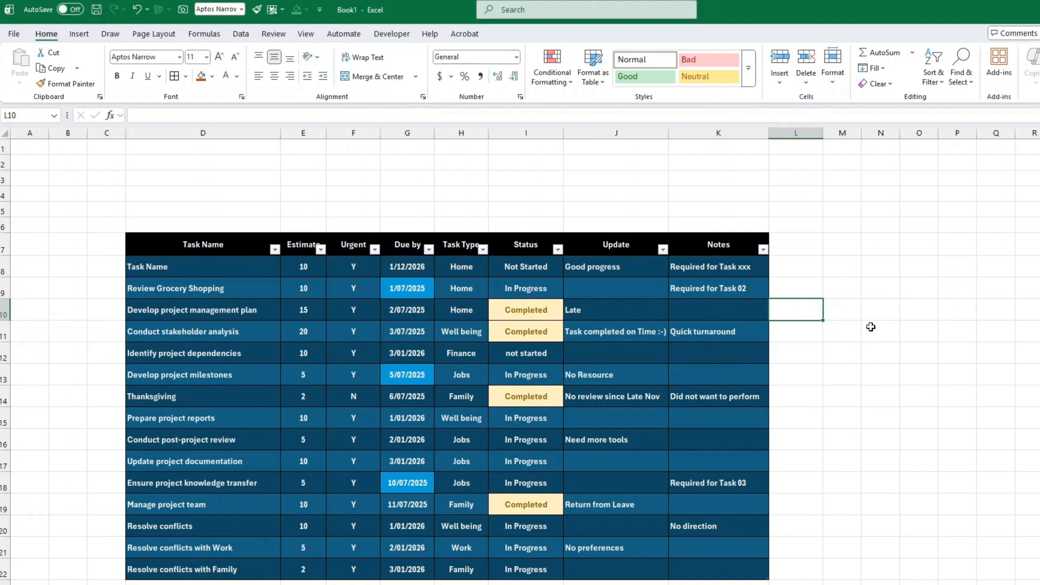
Insert two blank rows at row 4 above the task table.
left_click(5, 196)
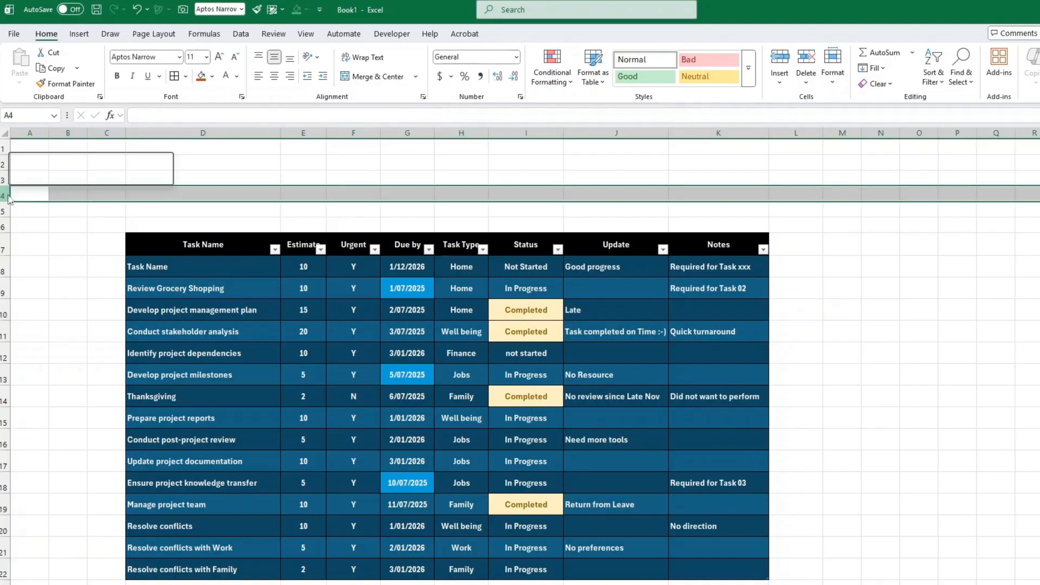
right_click(8, 198)
left_click(65, 310)
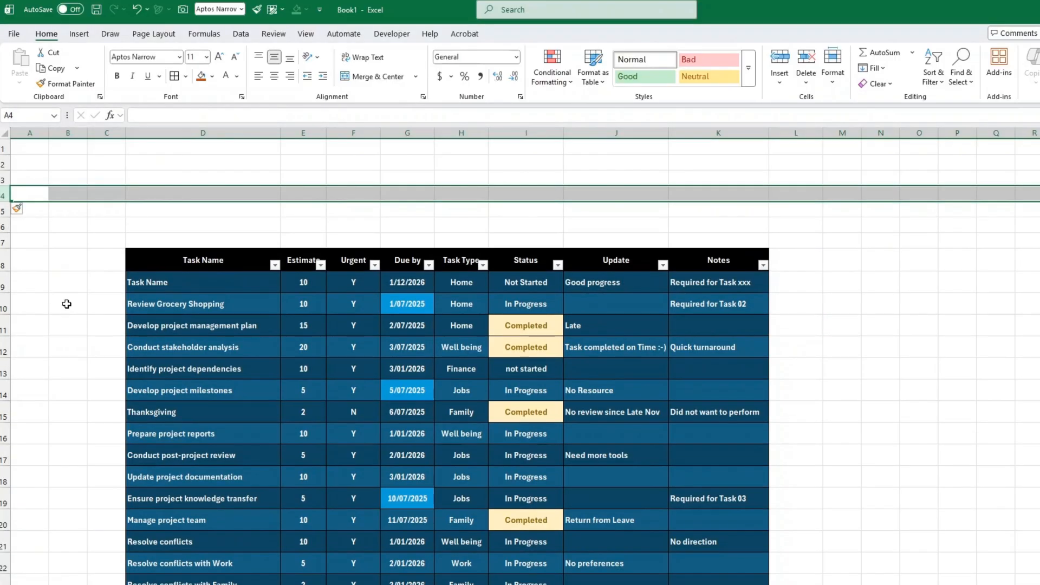
key("F4")
left_click(722, 226)
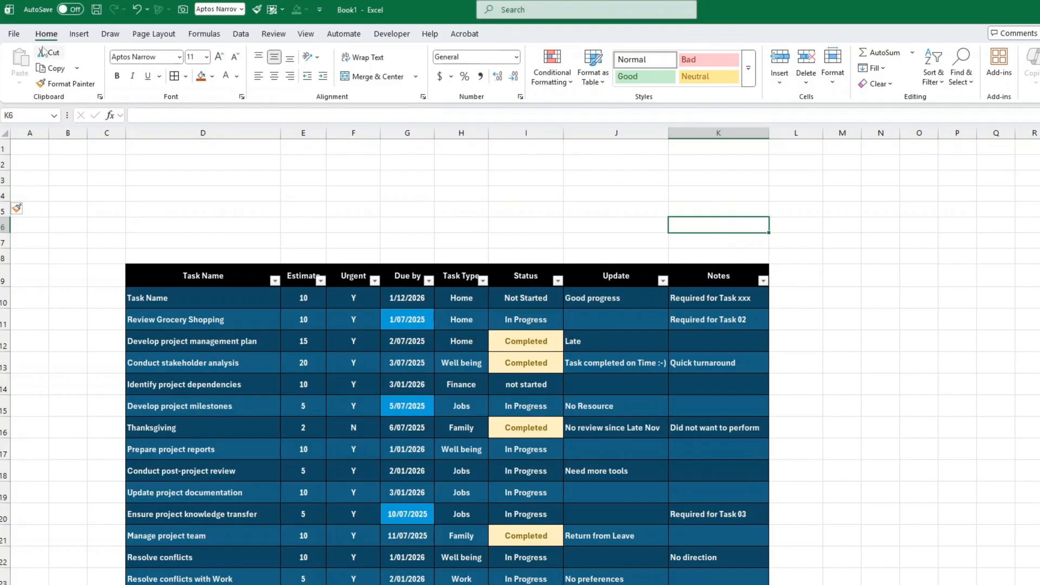
left_click(79, 35)
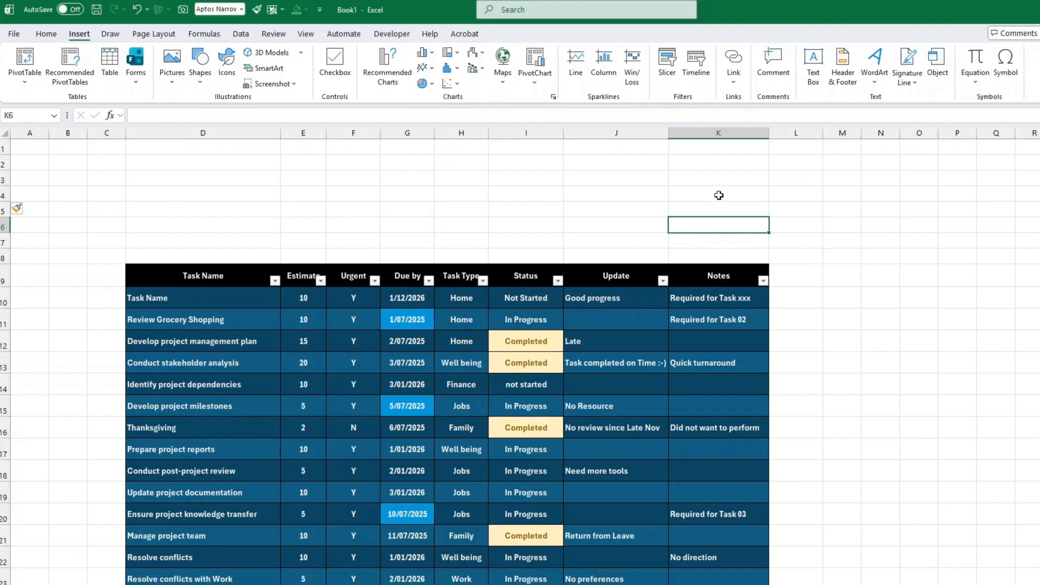
left_click(668, 60)
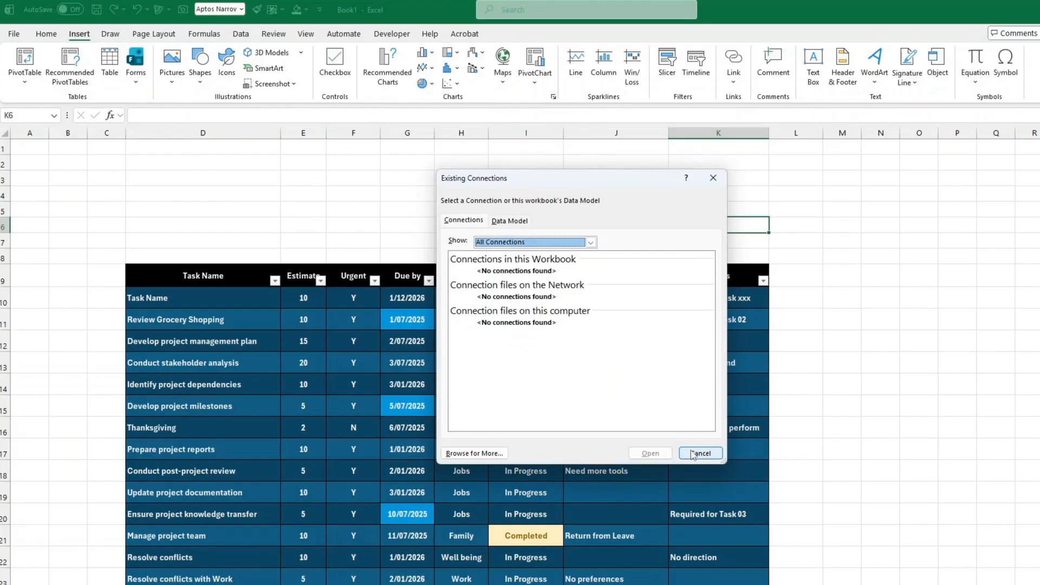
left_click(693, 455)
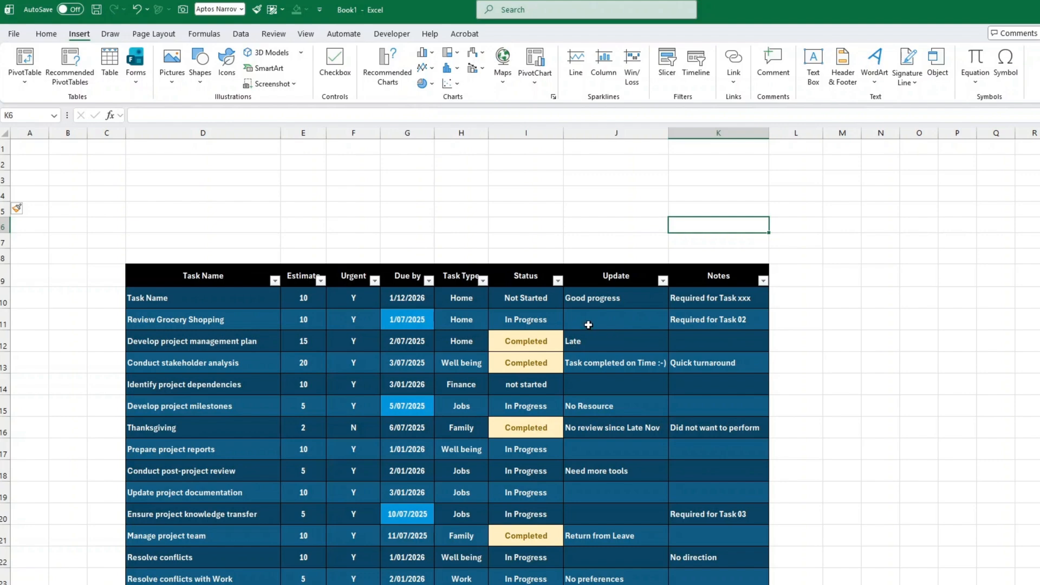
Insert a slicer for the table's Urgent field, shrink it to about 3.63 cm high and place it above the table.
left_click(592, 320)
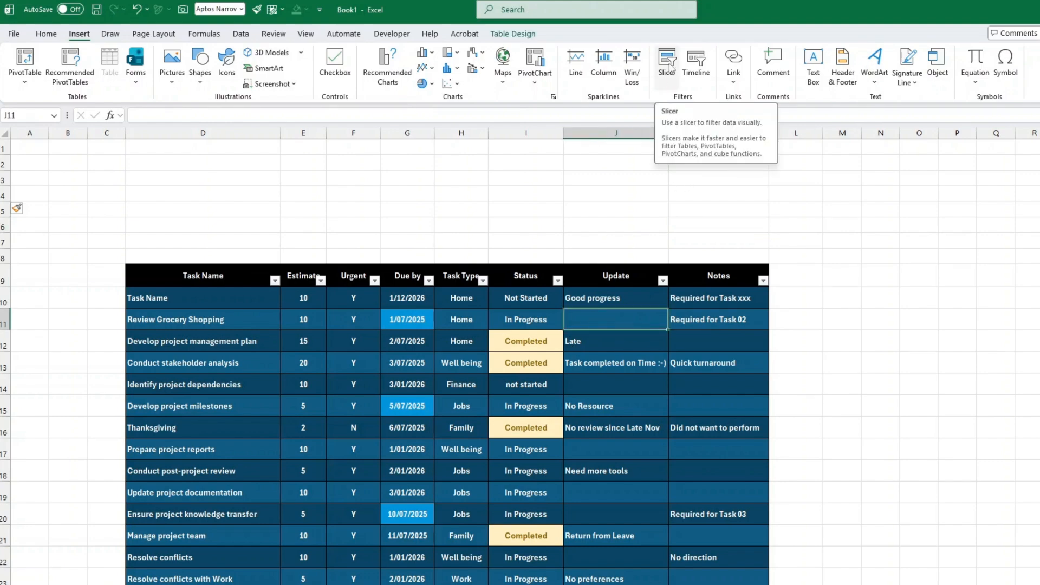
left_click(671, 67)
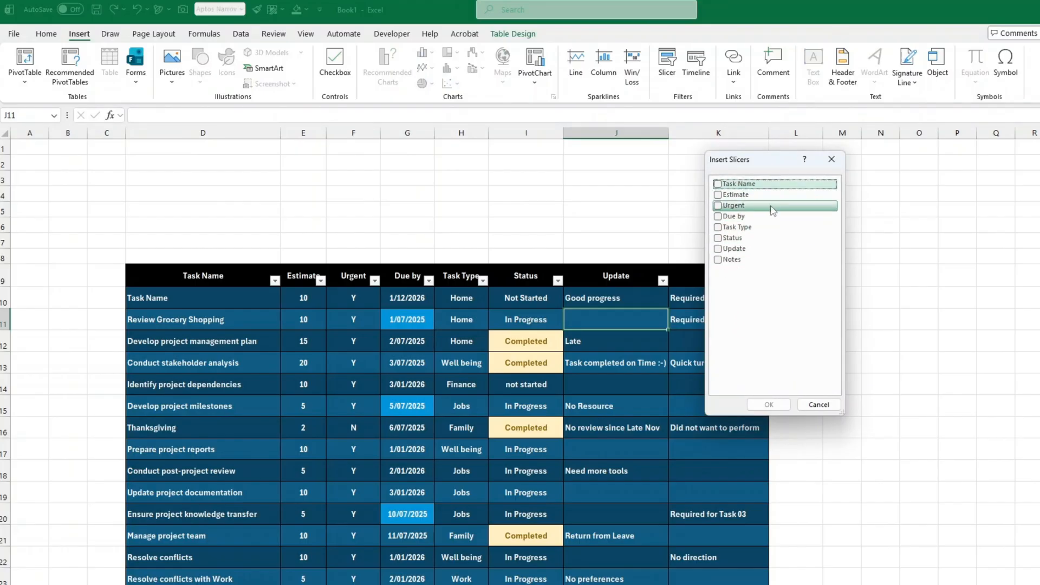
left_click(717, 205)
left_click(779, 404)
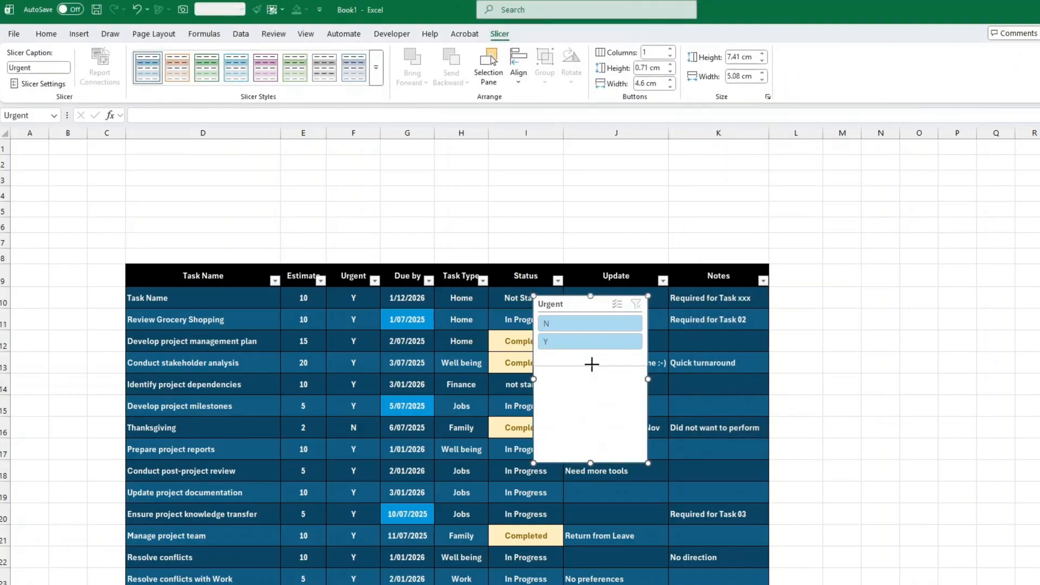
left_click_drag(592, 364, 599, 250)
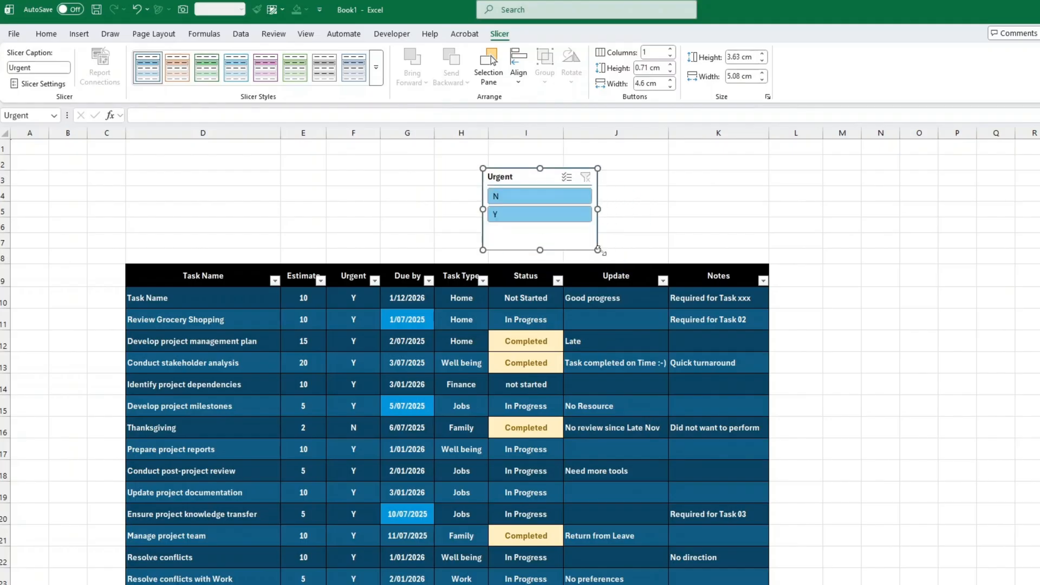
left_click(612, 241)
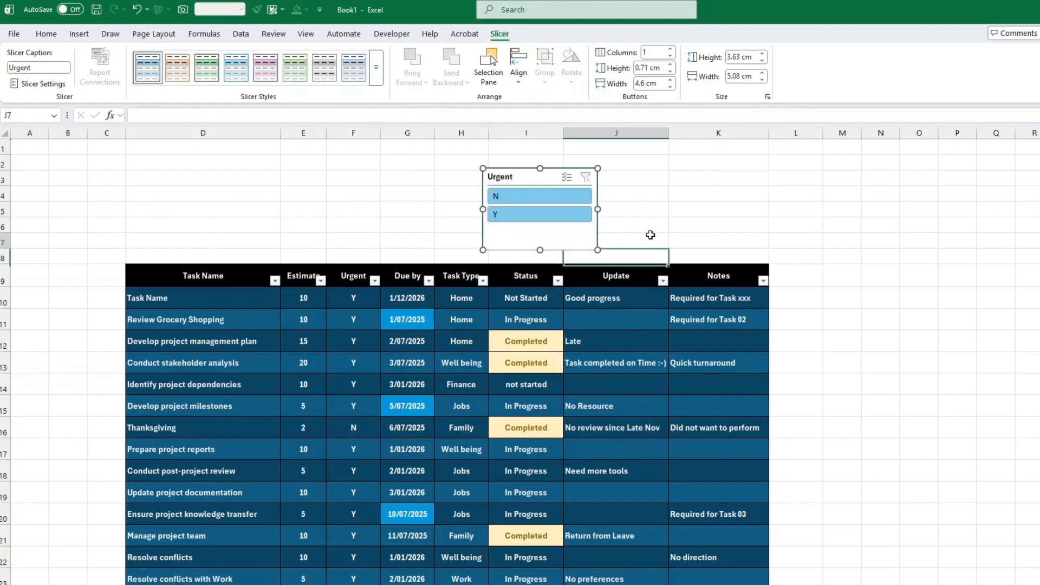
Insert a Status slicer, shrink it to about 3.57 cm high above the Notes column, and move the Urgent slicer closer beside it.
left_click(621, 320)
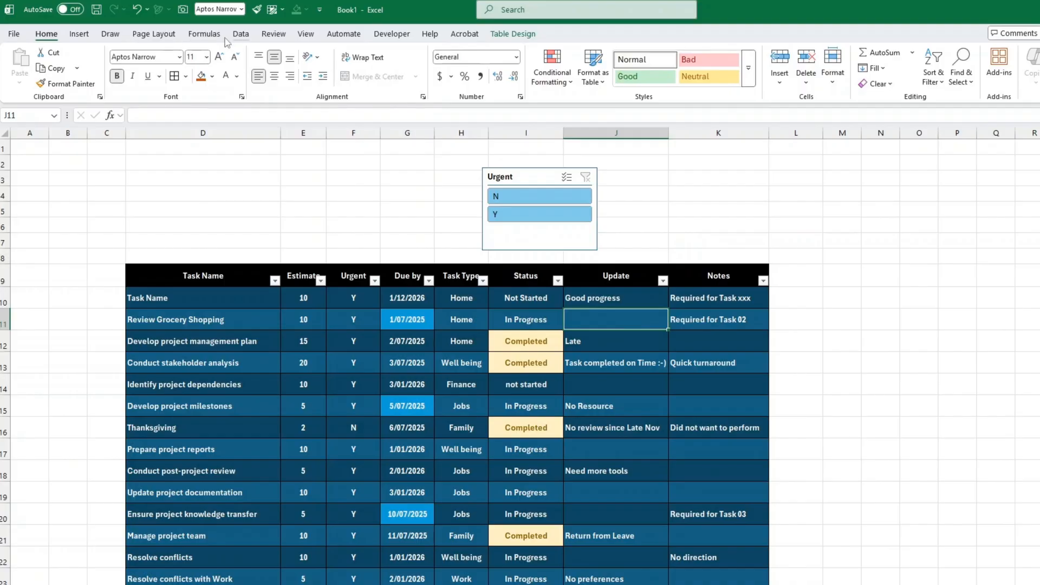
left_click(79, 34)
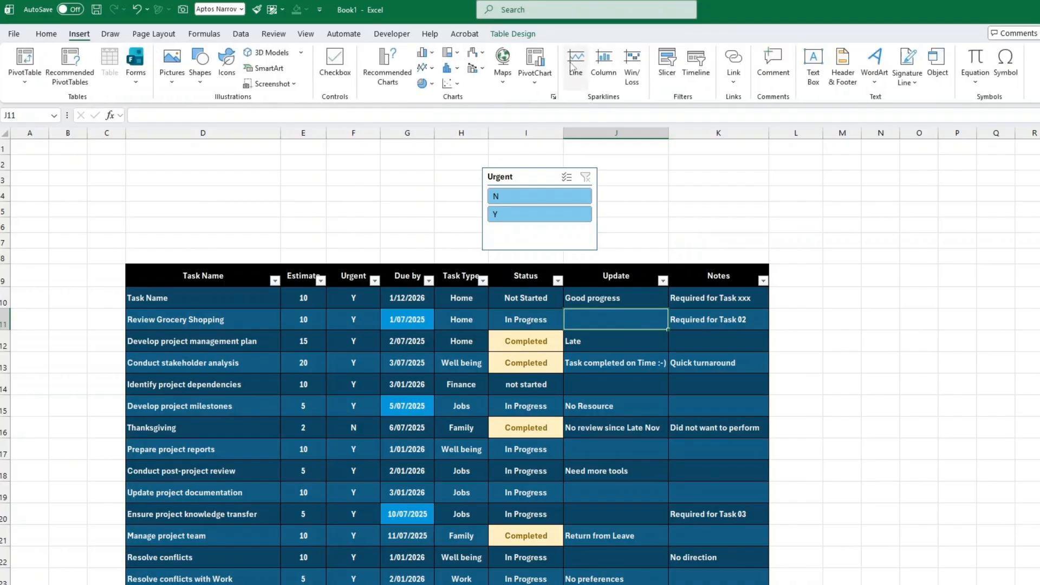
left_click(667, 64)
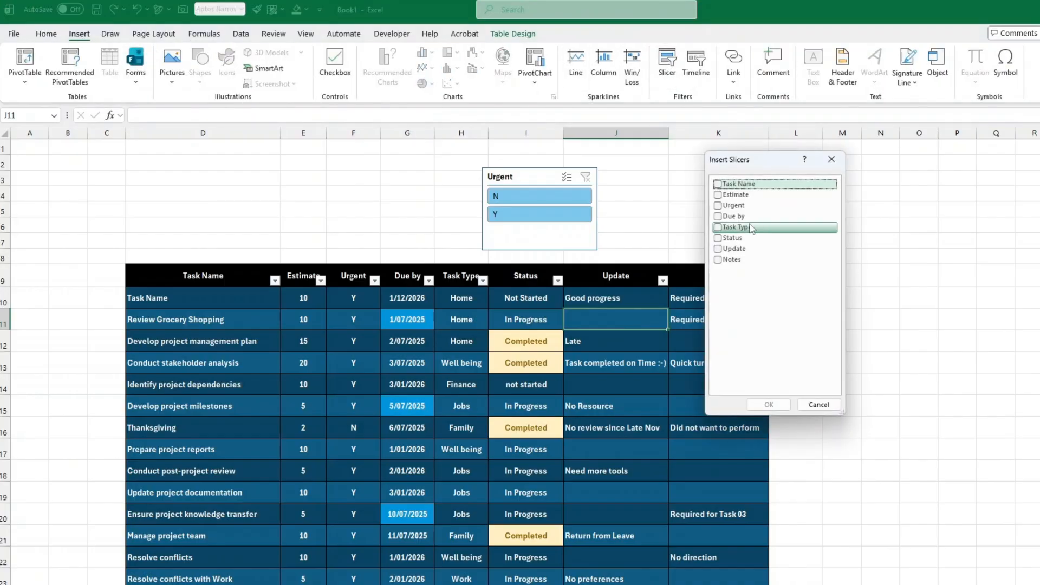
left_click(719, 239)
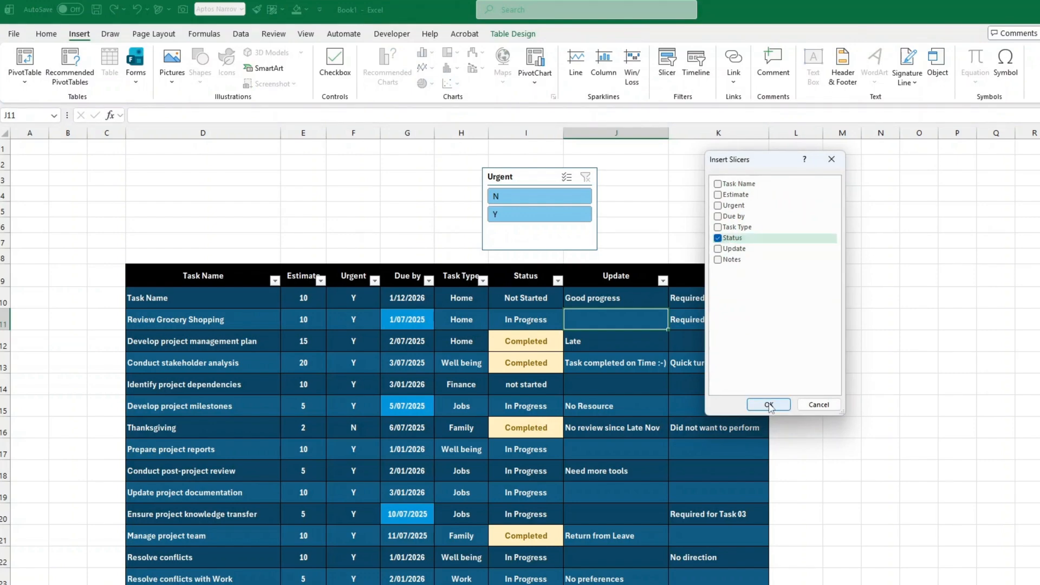
left_click(769, 405)
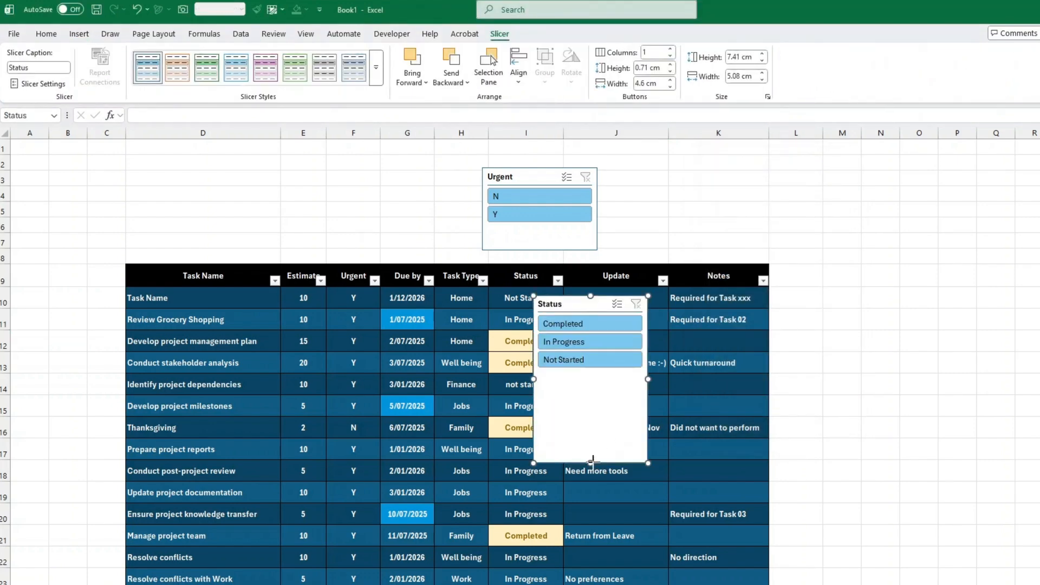
left_click_drag(591, 462, 741, 248)
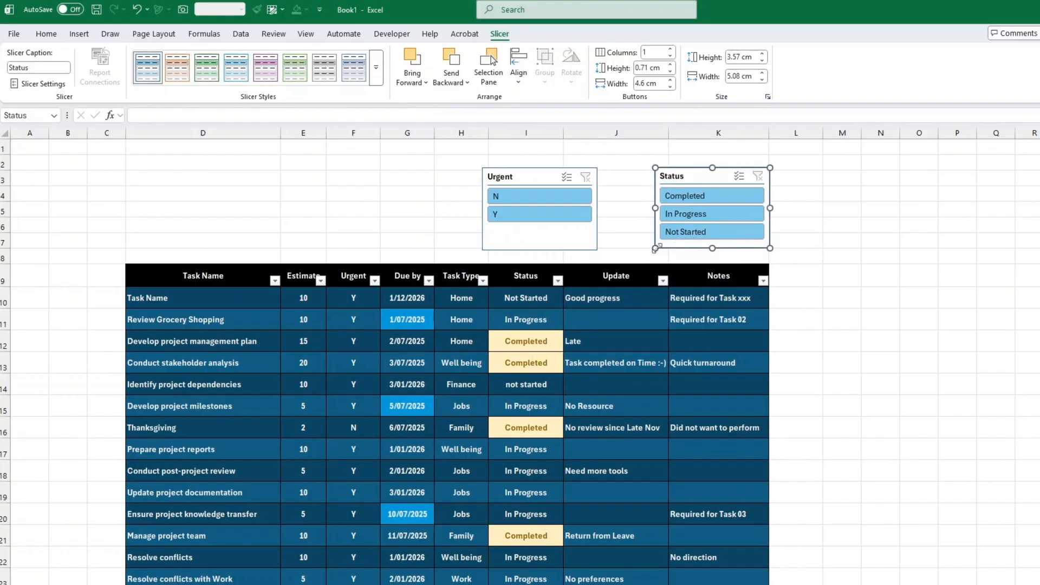
left_click_drag(650, 247, 623, 234)
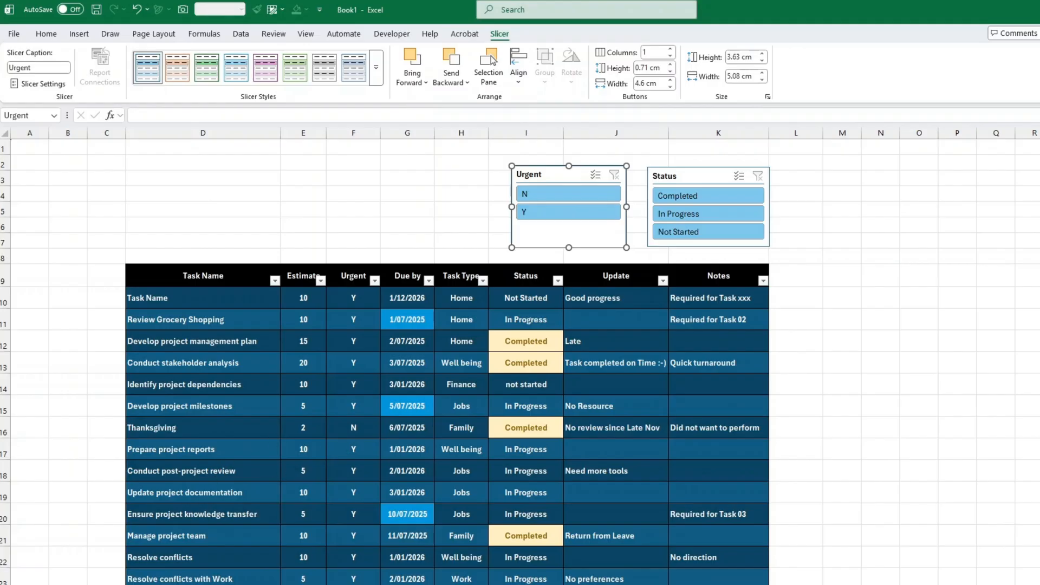
On the Parameters sheet, widen column F and enter the header Count in F6 beside Status.
key("ctrl+Page_Down")
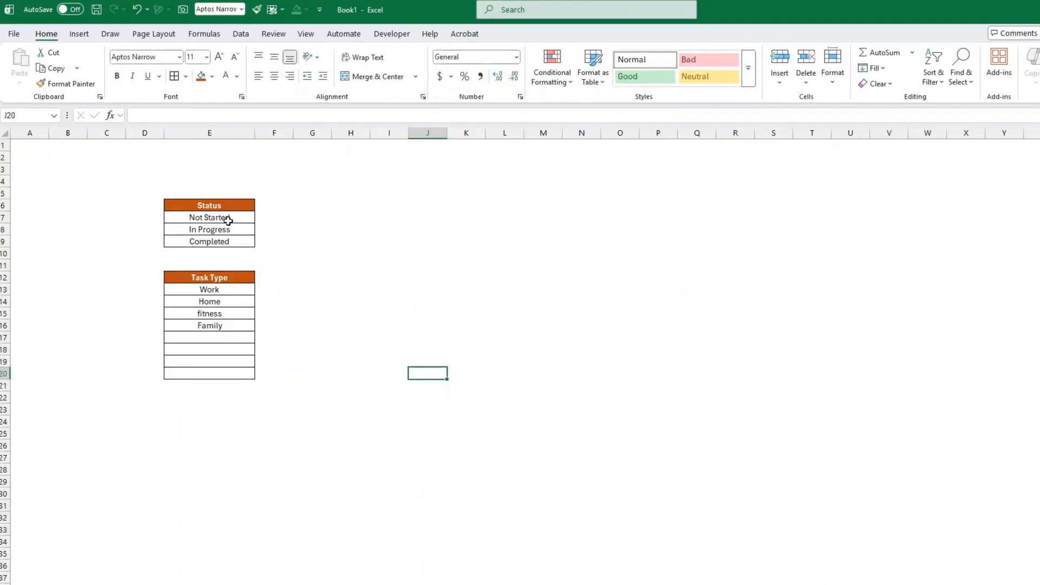
left_click_drag(228, 220, 226, 240)
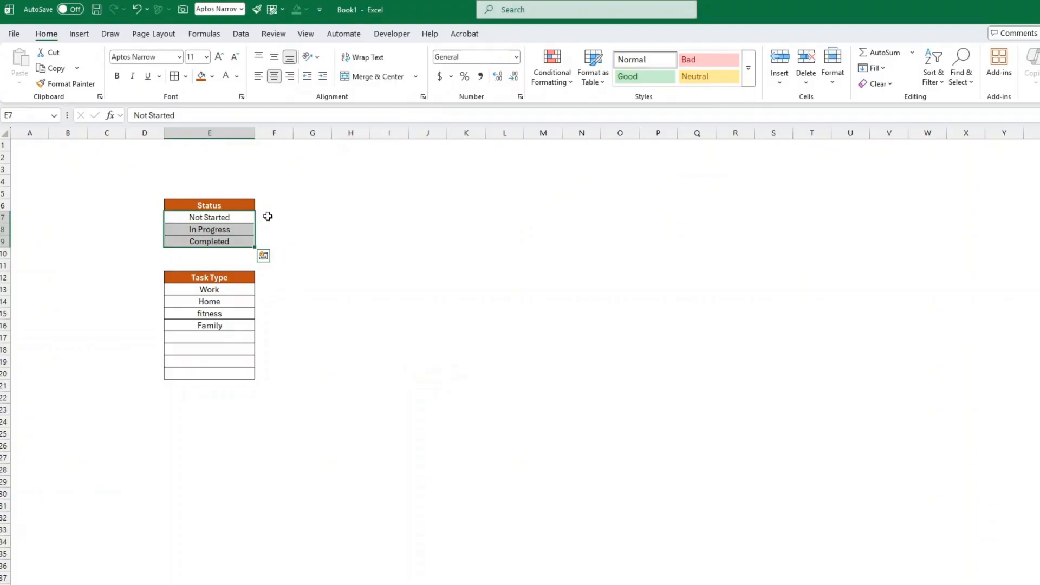
left_click(267, 216)
left_click_drag(293, 133, 320, 133)
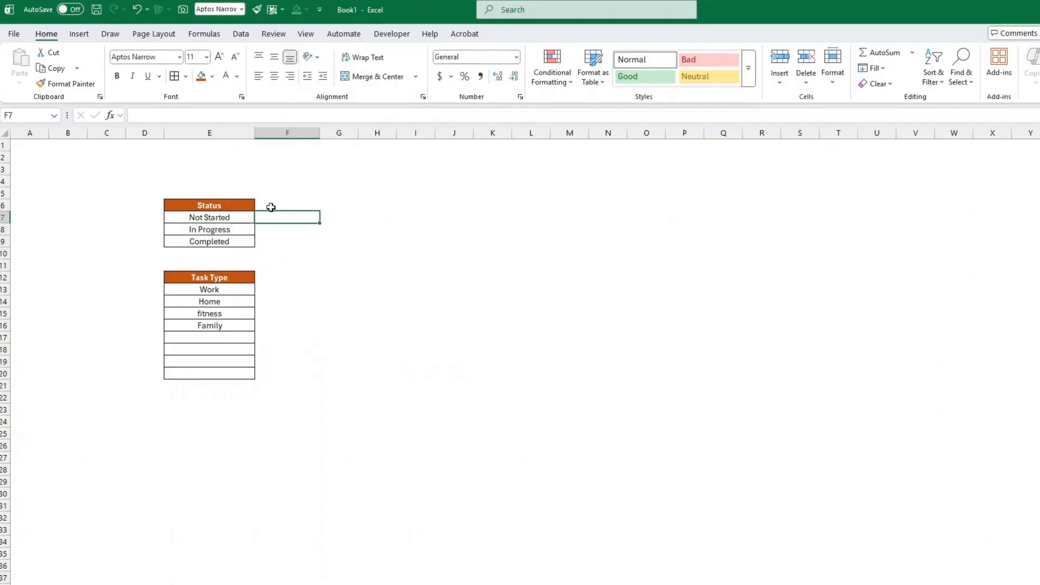
left_click(281, 196)
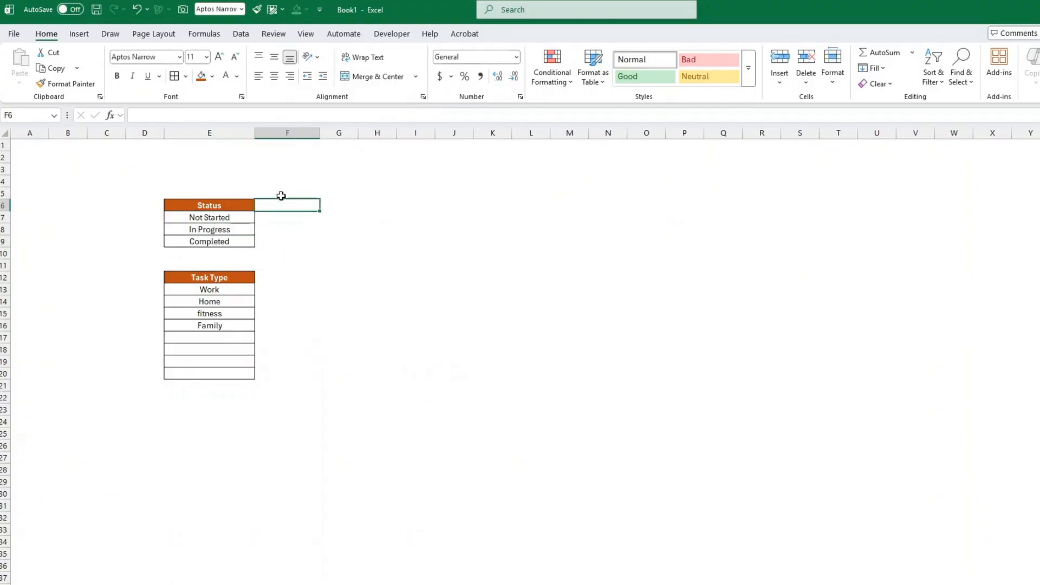
type("Count")
key("Return")
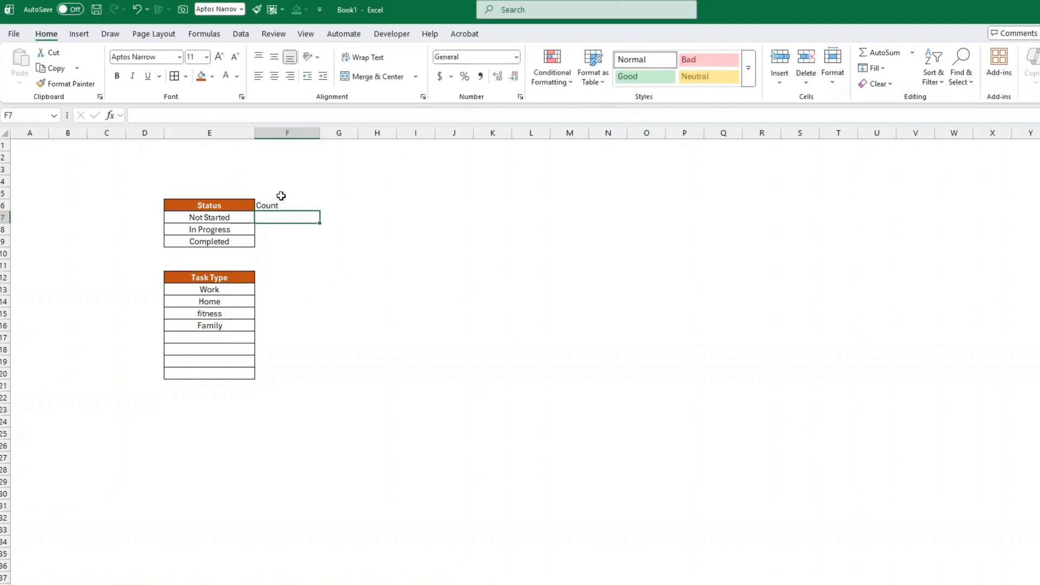
Bold and centre the Count header, and apply all borders to F6:F9 beside the status list.
left_click(281, 196)
key("ctrl+b")
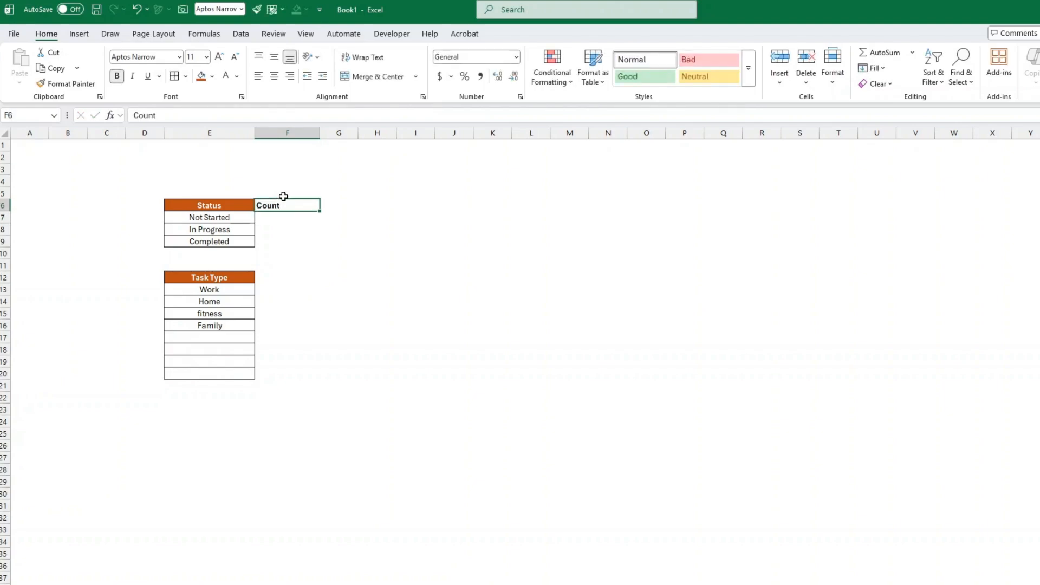
left_click(274, 76)
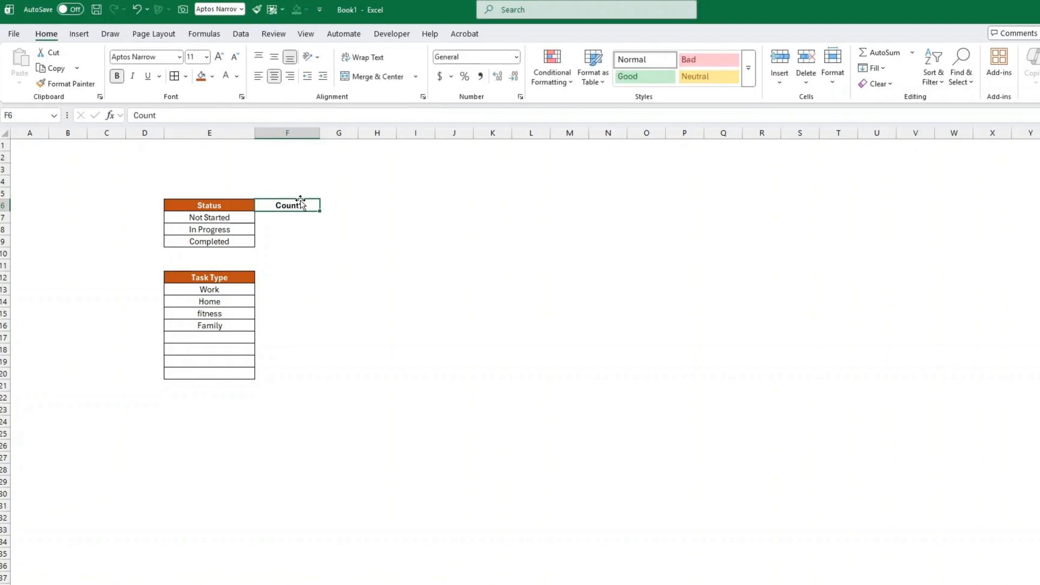
left_click_drag(300, 203, 297, 242)
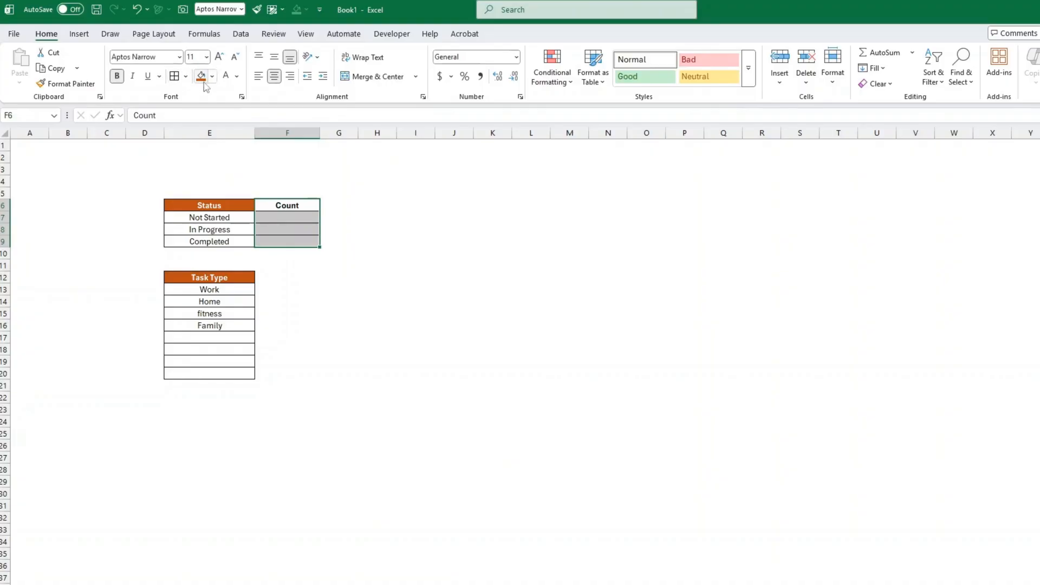
Begin a COUNTIF formula in F7, the Count cell for Not Started.
left_click(275, 218)
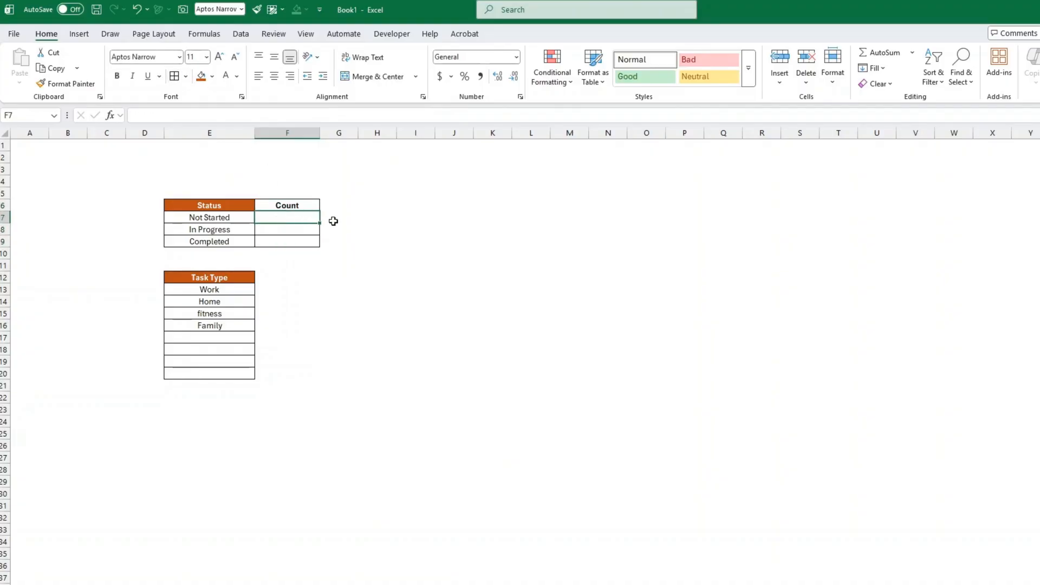
type("=counti")
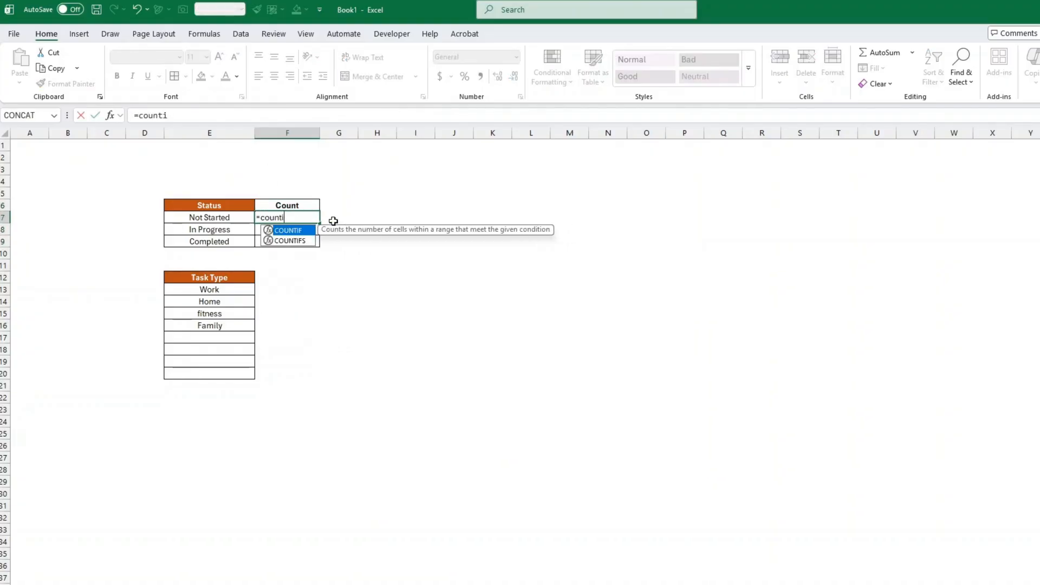
type("f(")
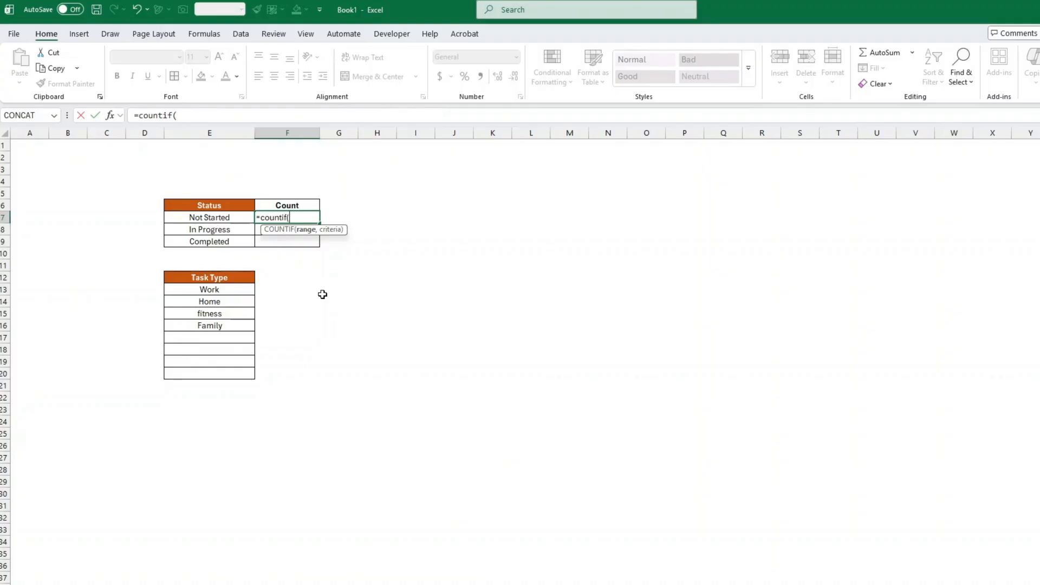
left_click(270, 584)
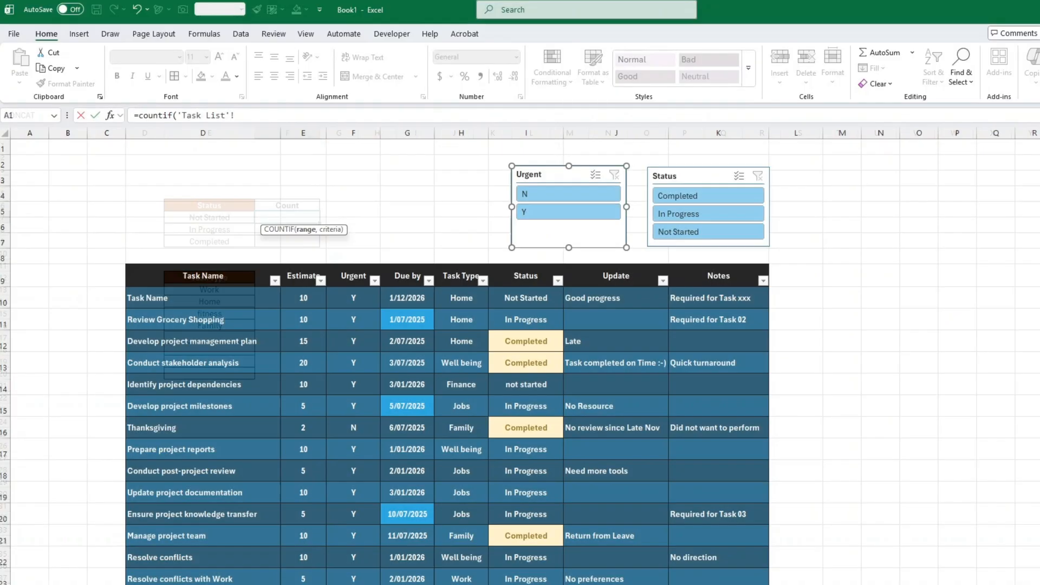
scroll(594, 359, "down", 2)
left_click_drag(539, 207, 519, 508)
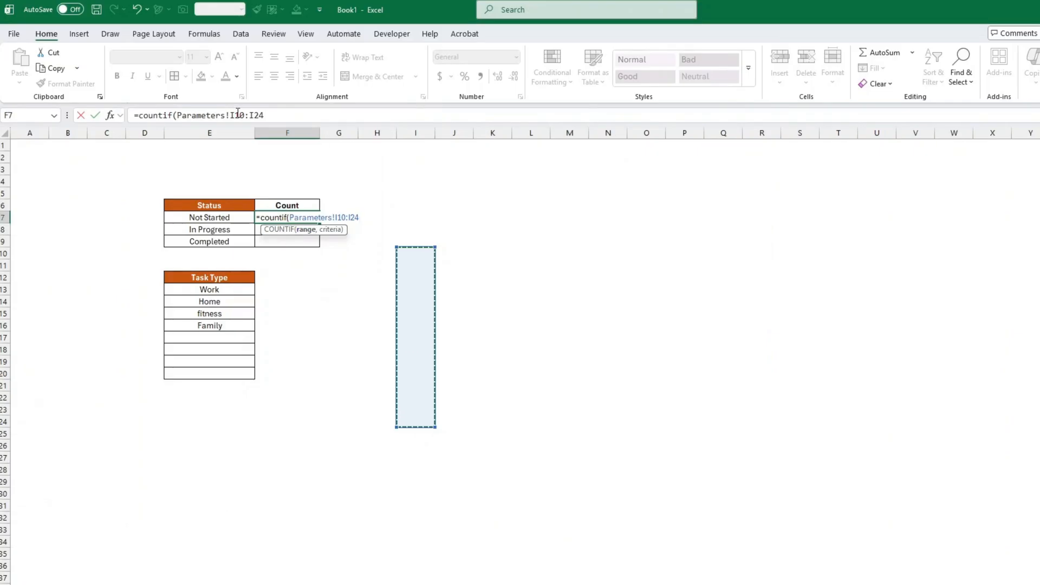
left_click_drag(265, 116, 171, 118)
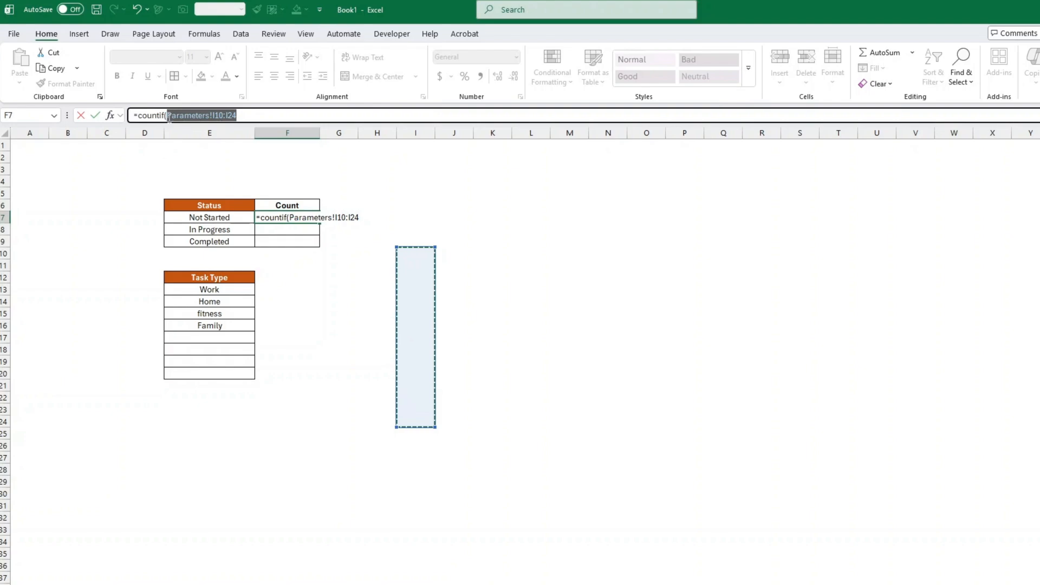
key("BackSpace")
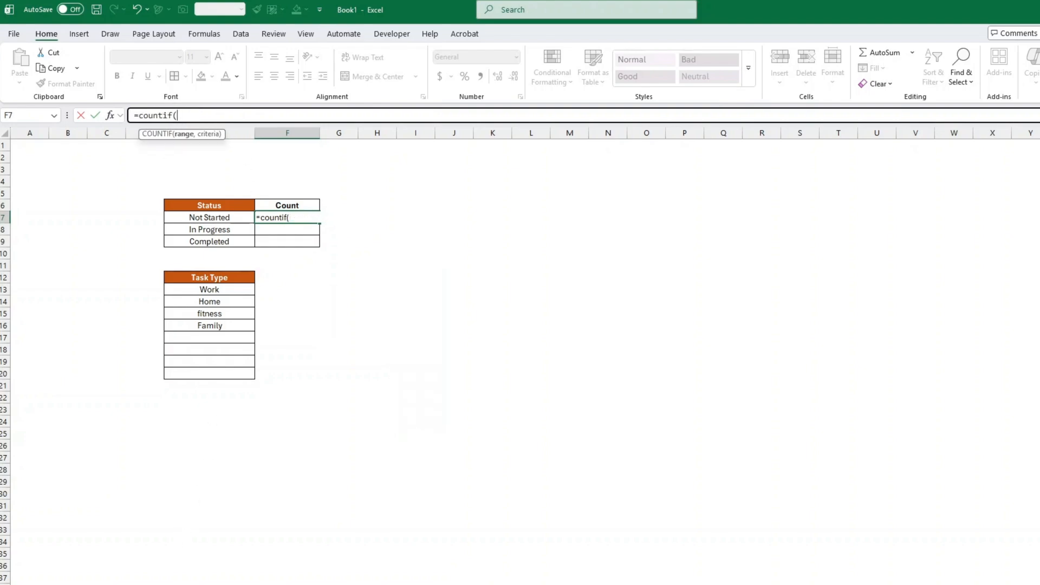
Complete the COUNTIF formula in F7 with the Task List table's Status column as range and E7 as criteria.
left_click(357, 584)
left_click_drag(518, 207, 541, 511)
left_click(258, 116)
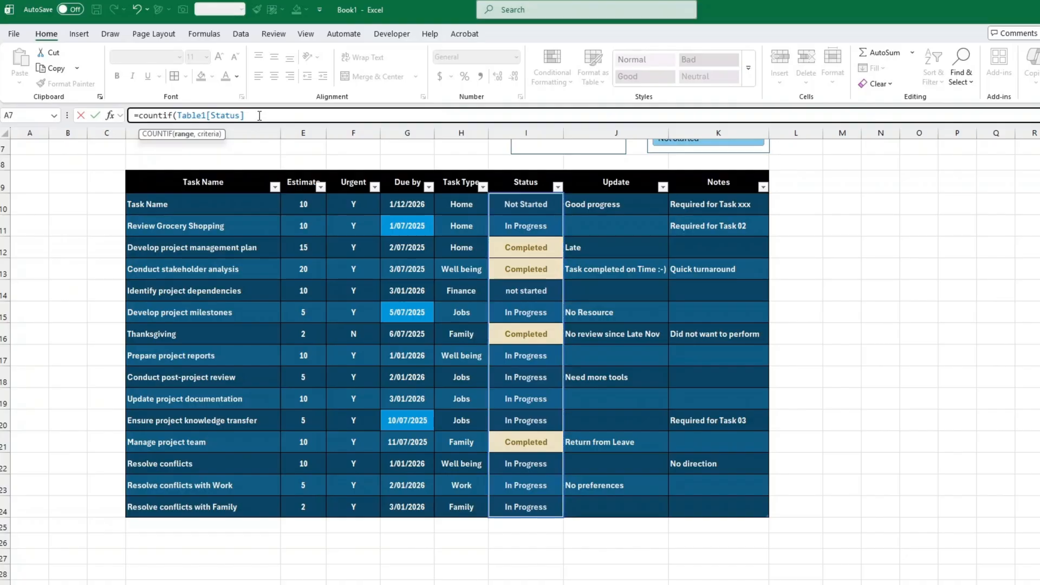
type(",")
key("ctrl+Page_Down")
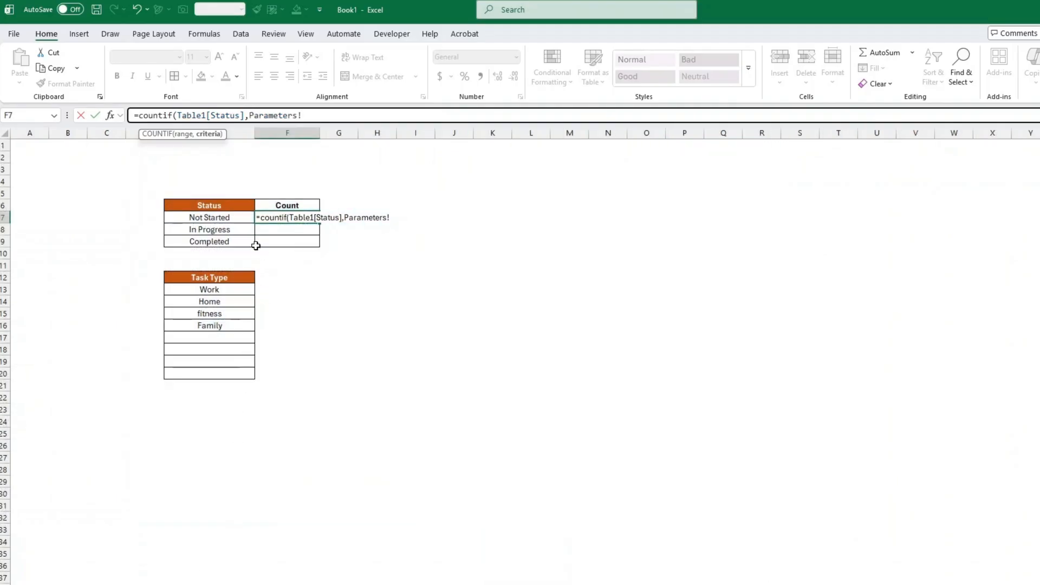
left_click(235, 218)
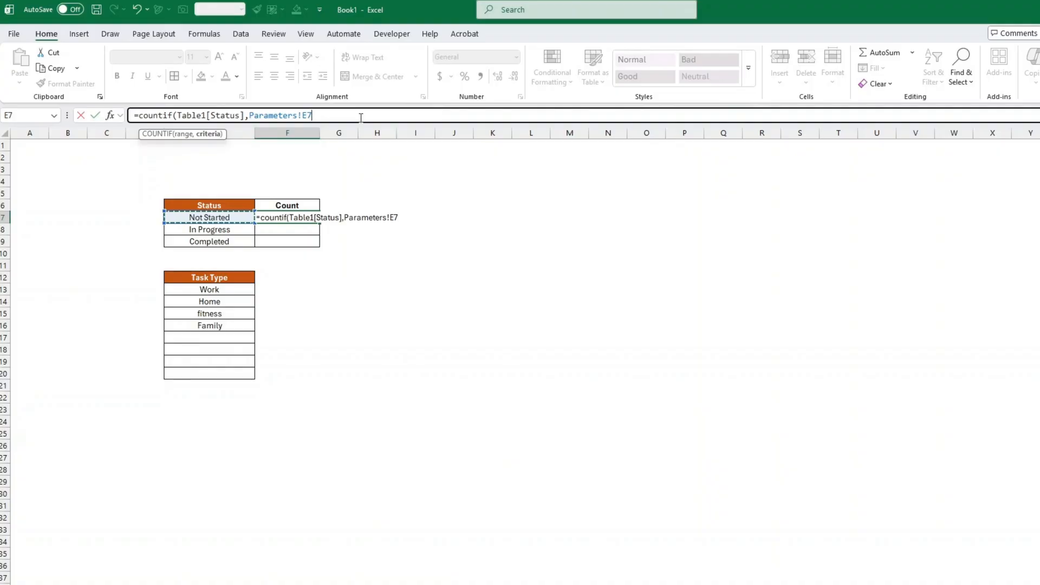
type(")")
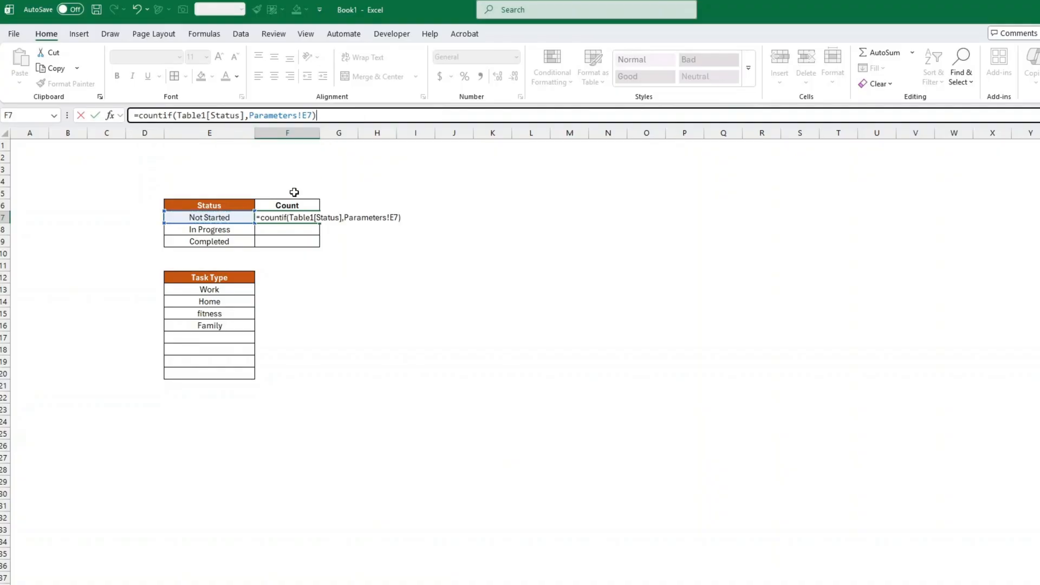
key("Return")
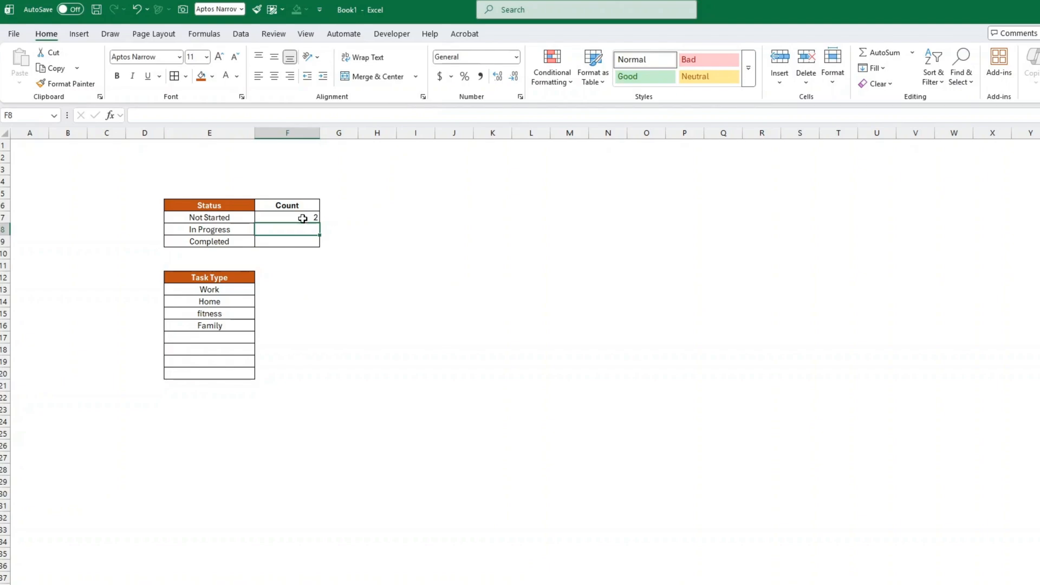
Centre and bold the count cells F7:F9.
left_click_drag(302, 218, 298, 244)
left_click(274, 76)
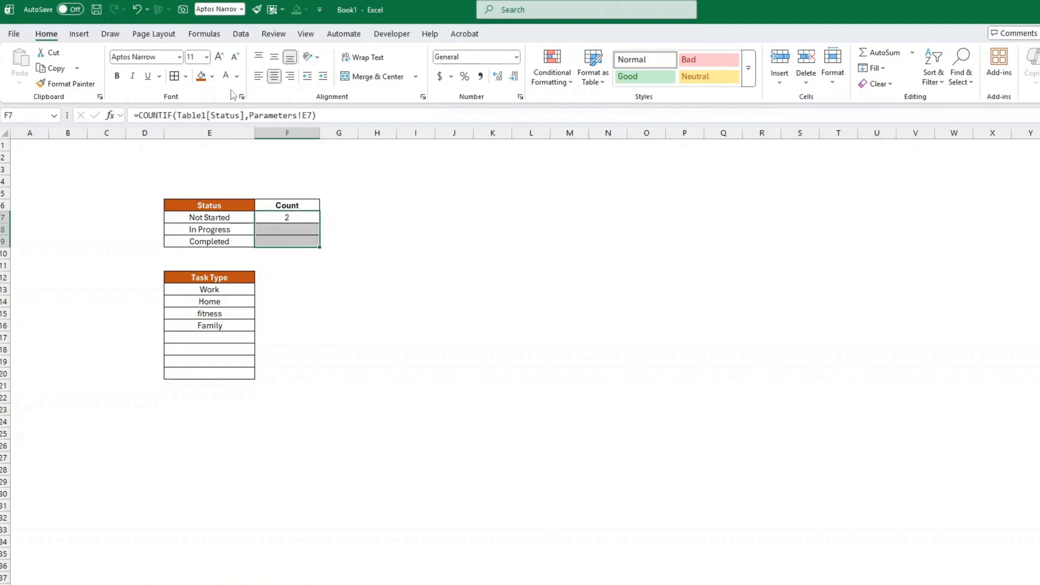
left_click(117, 76)
Check the Not Started count on the Task List sheet by filtering the Status slicer to Not Started, and clear the filter.
left_click(270, 584)
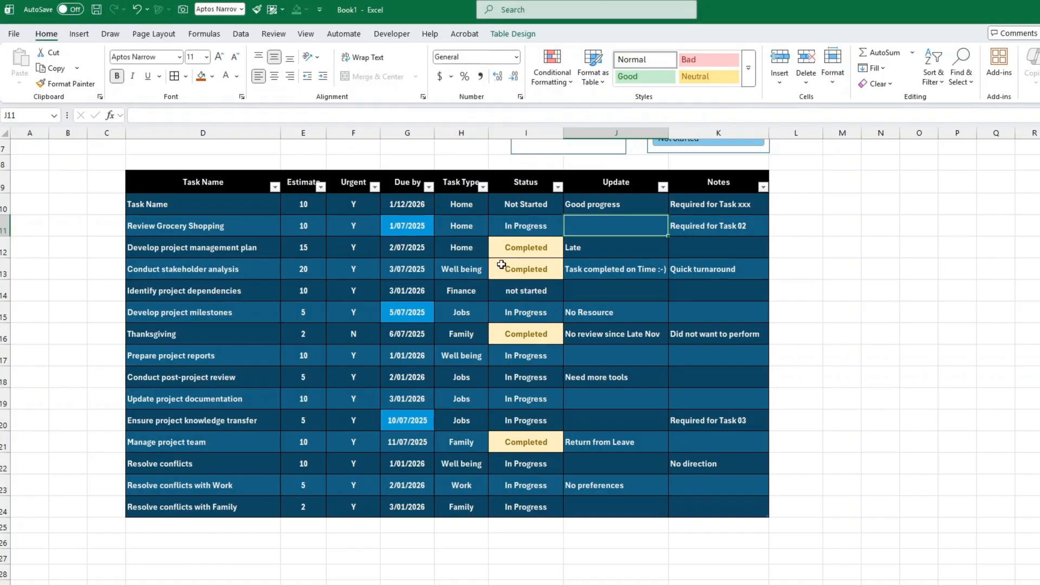
left_click(515, 209)
scroll(761, 203, "up", 2)
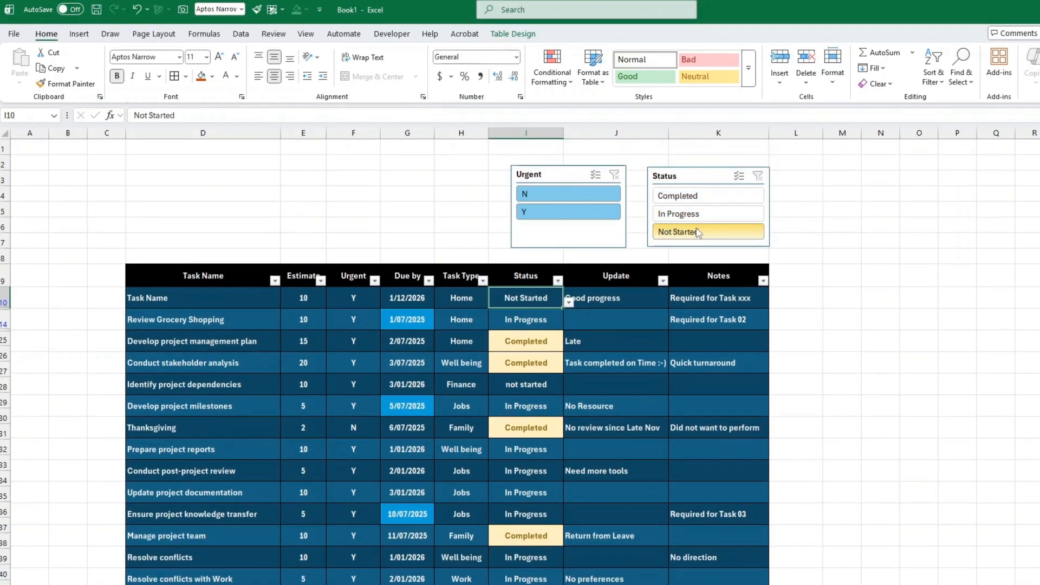
left_click(687, 232)
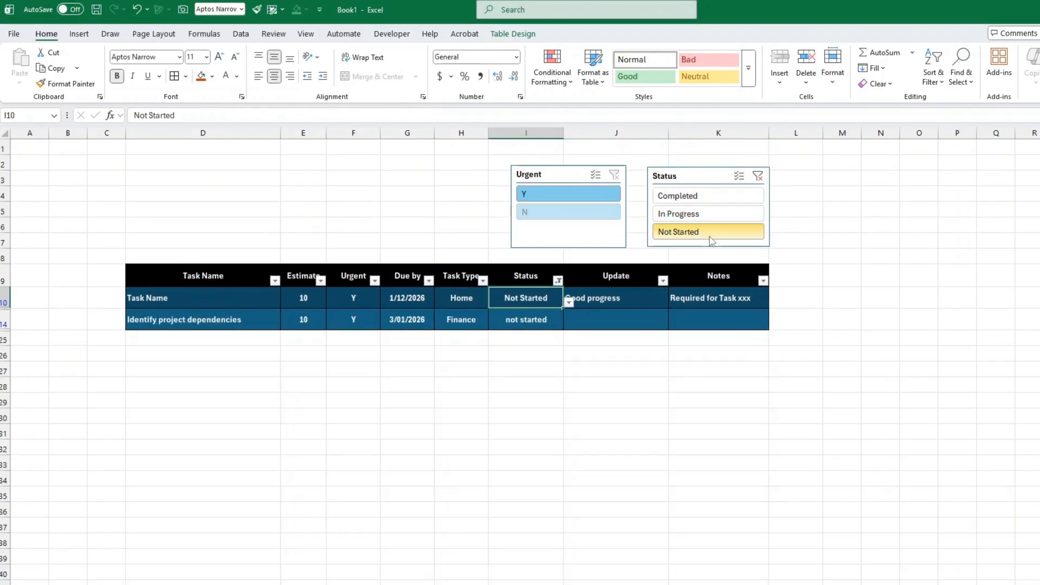
left_click(757, 176)
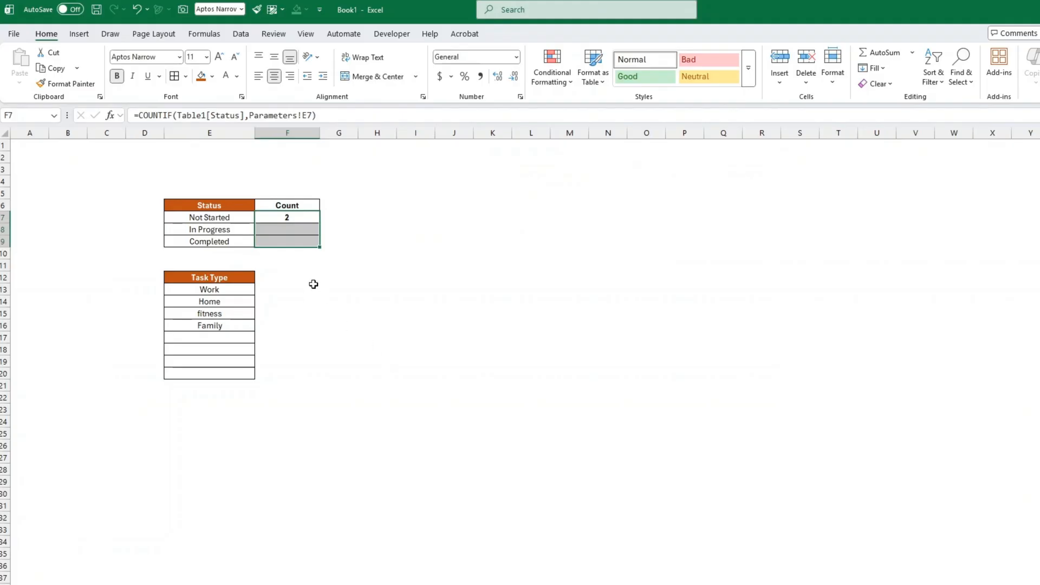
Fill the COUNTIF formula from F7 down to F9 for In Progress and Completed.
left_click(292, 217)
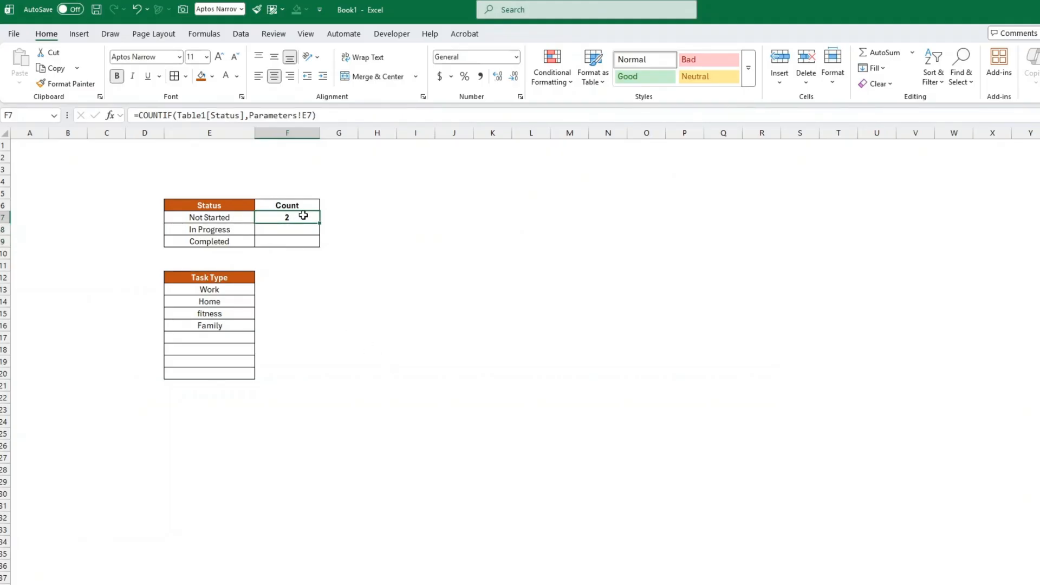
left_click_drag(319, 223, 319, 247)
left_click(293, 230)
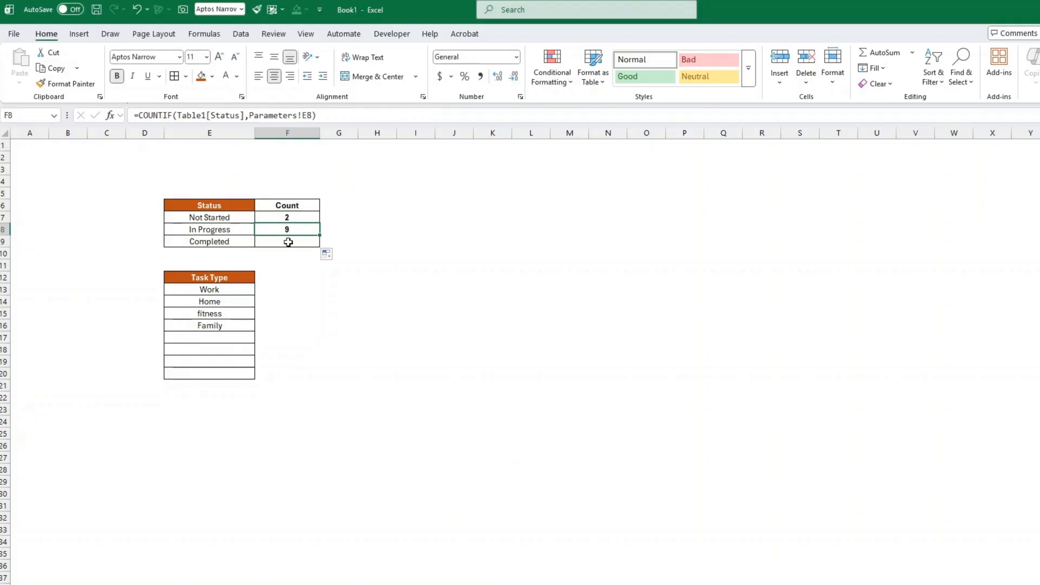
left_click(327, 286)
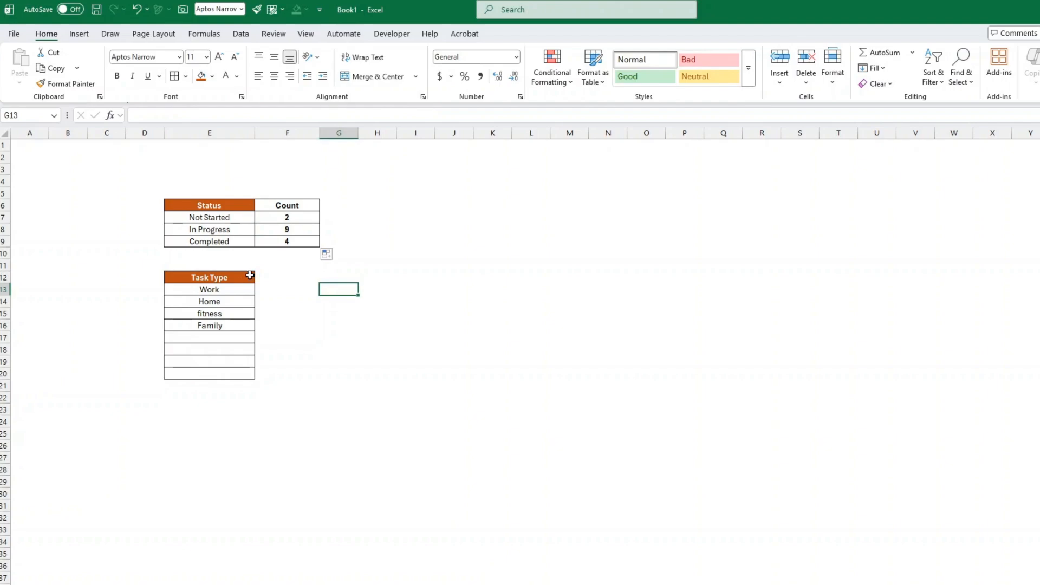
Insert a recommended Clustered Column chart from the status names and counts in E7:F9.
left_click(214, 217)
left_click_drag(247, 219, 283, 234)
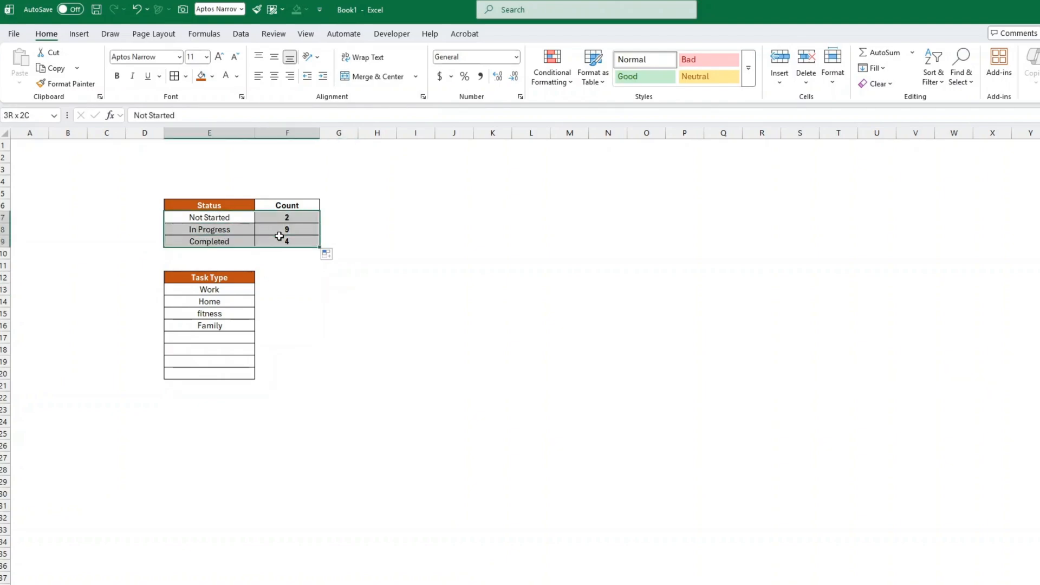
left_click(78, 34)
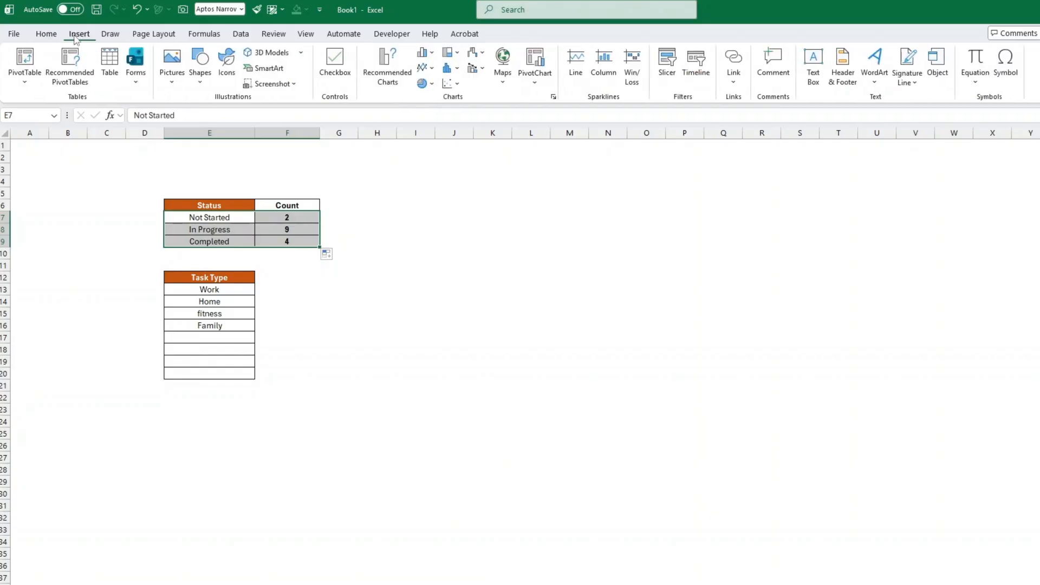
left_click(385, 69)
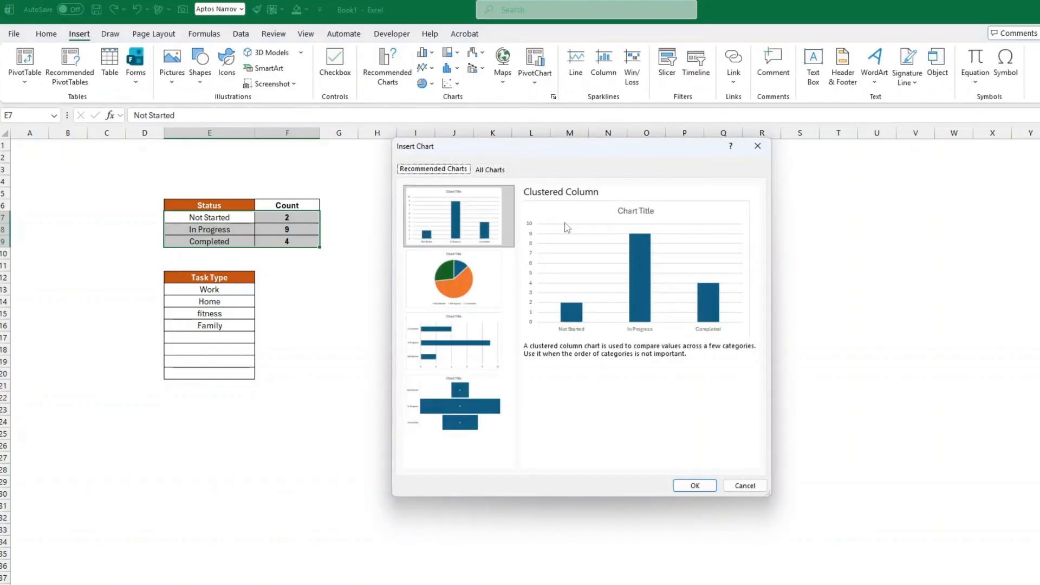
left_click(478, 221)
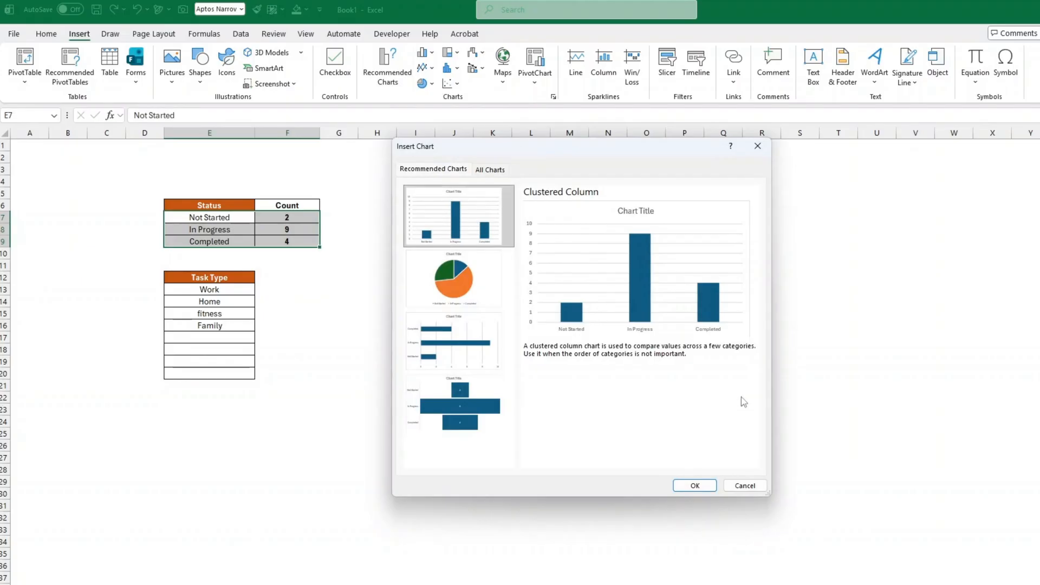
left_click(696, 486)
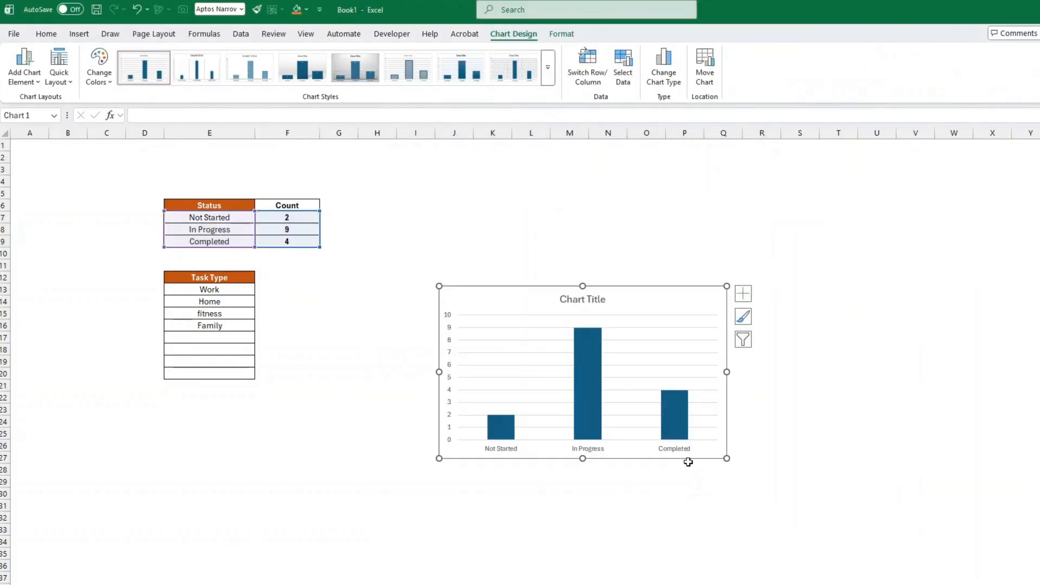
Move the chart to the Task List sheet above the table and shrink it to about 4.21 cm high and 7.73 cm wide.
left_click_drag(687, 462, 664, 431)
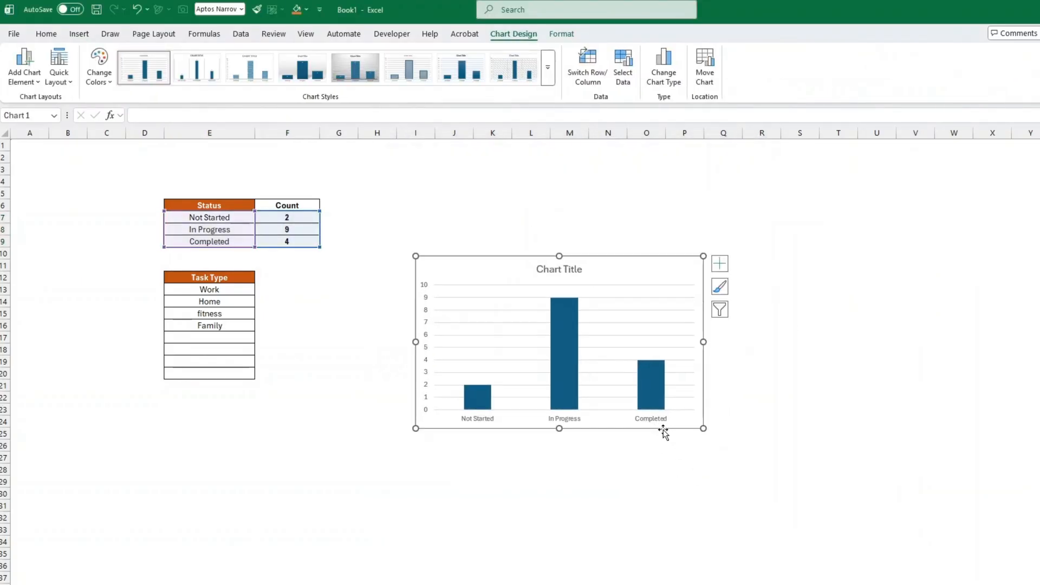
key("Delete")
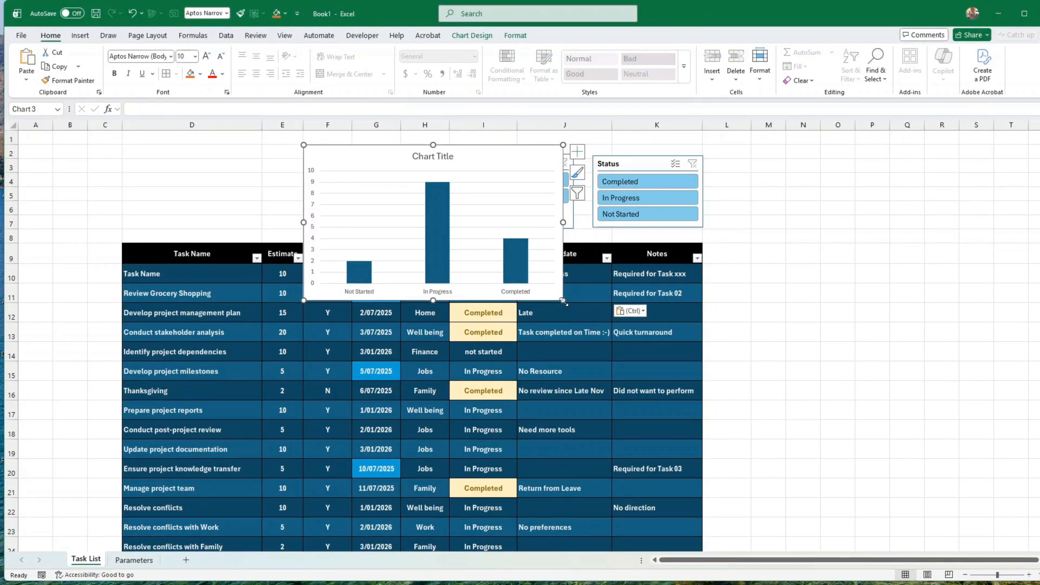
left_click_drag(564, 301, 460, 230)
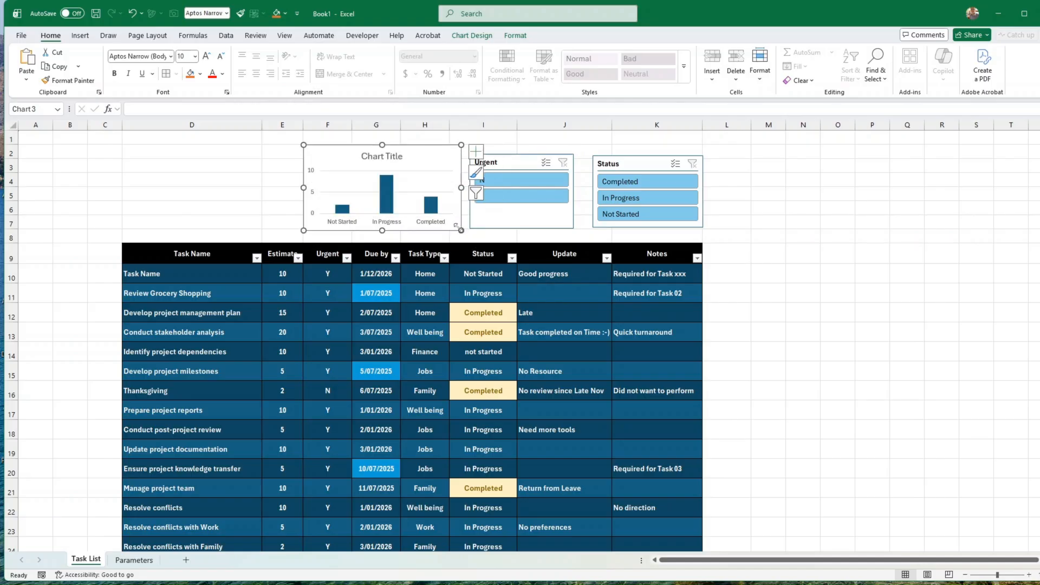
Set the chart series' gap width to 100% and nudge the chart slightly away from the Urgent slicer.
left_click(432, 211)
right_click(432, 210)
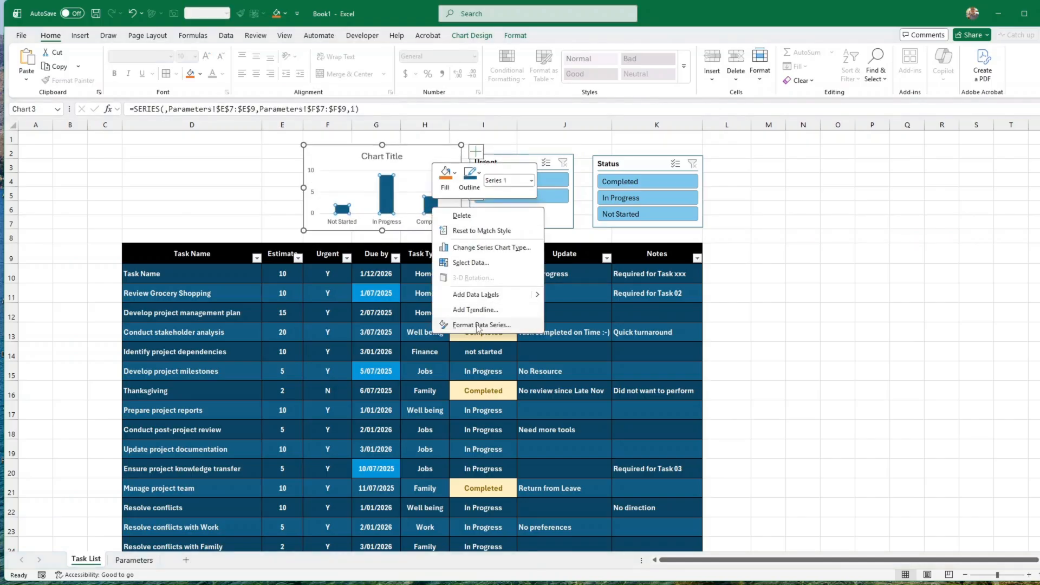
left_click(477, 325)
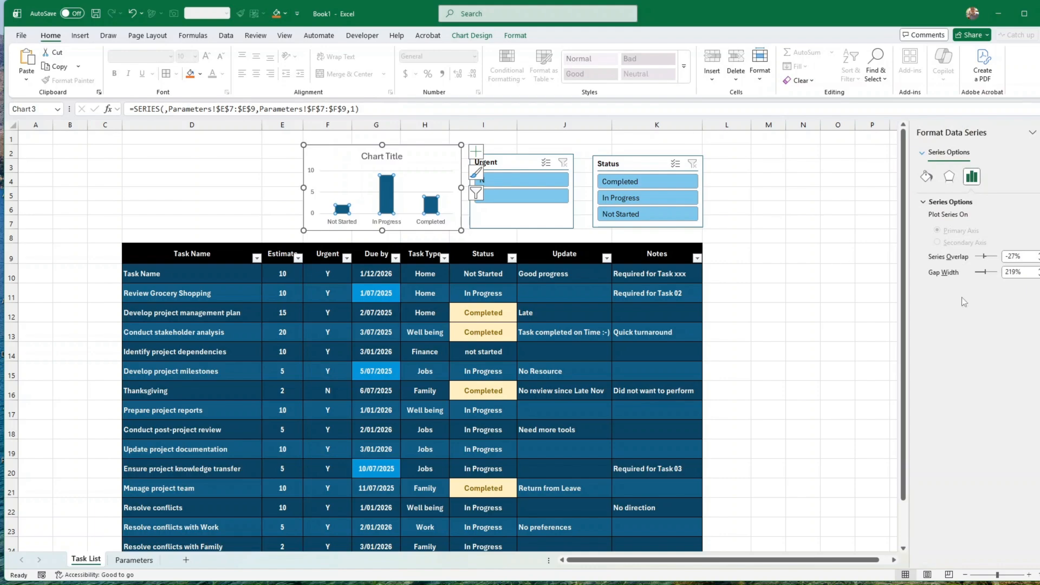
double_click(1008, 272)
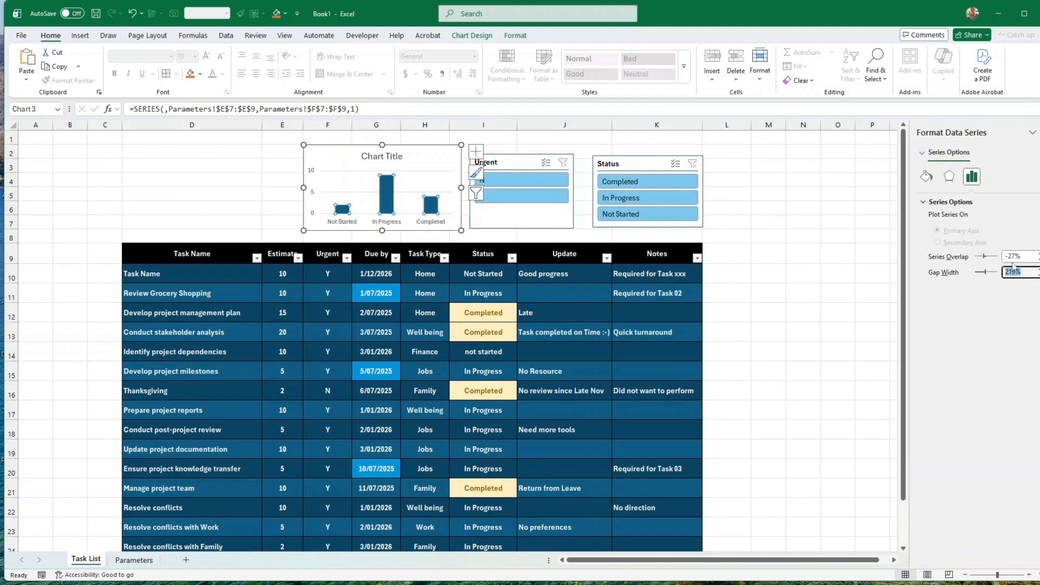
type("100")
key("Return")
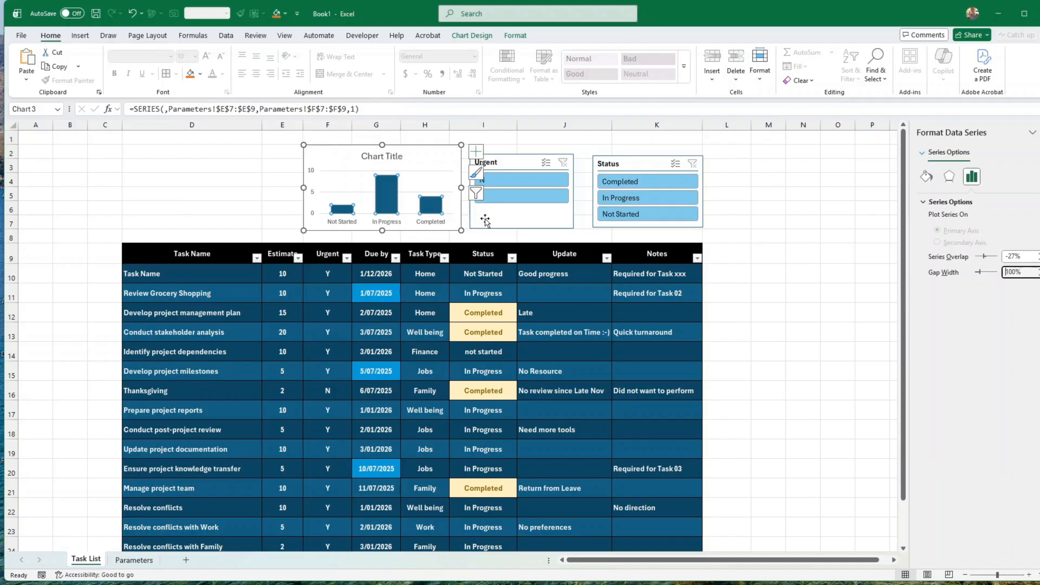
left_click_drag(427, 228, 418, 228)
left_click(797, 261)
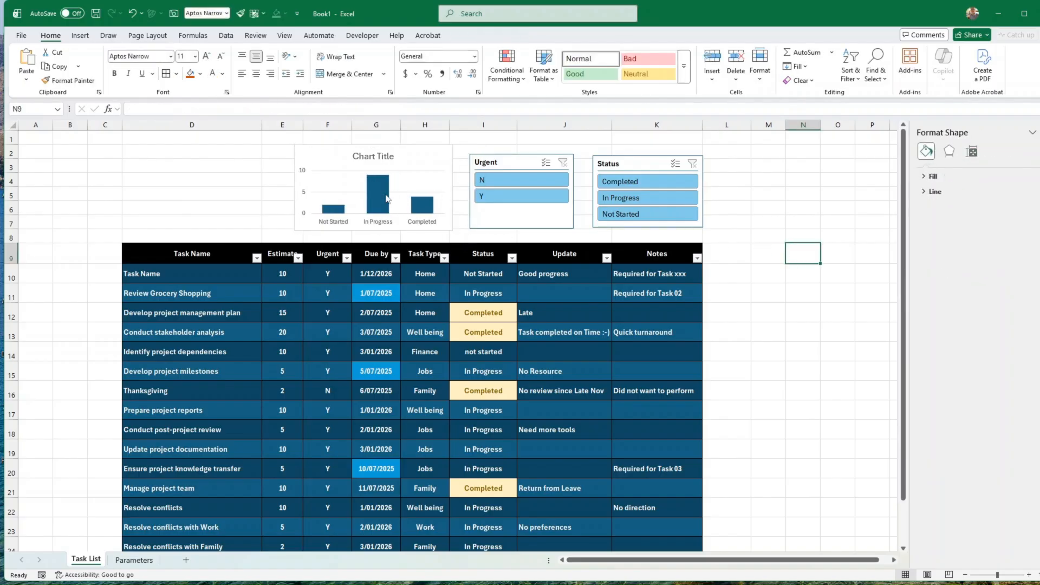
Fill the chart's columns with a light blue theme colour.
left_click(374, 202)
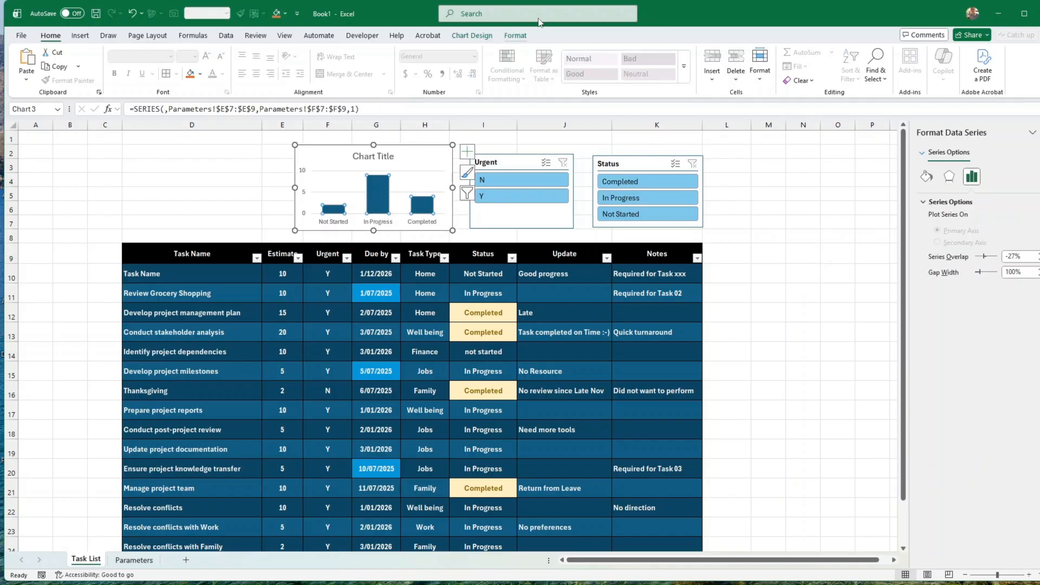
left_click(515, 36)
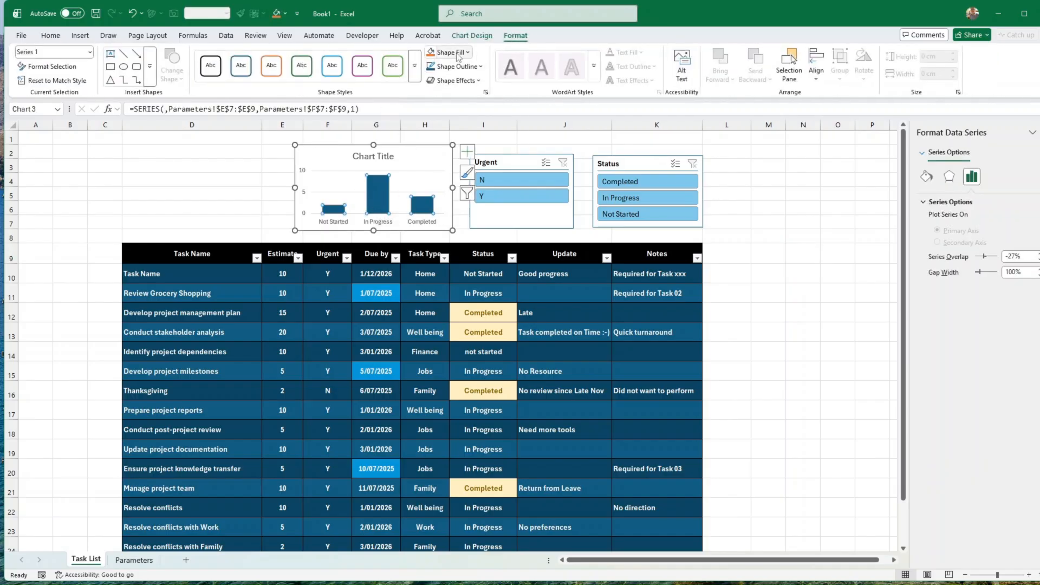
left_click(467, 52)
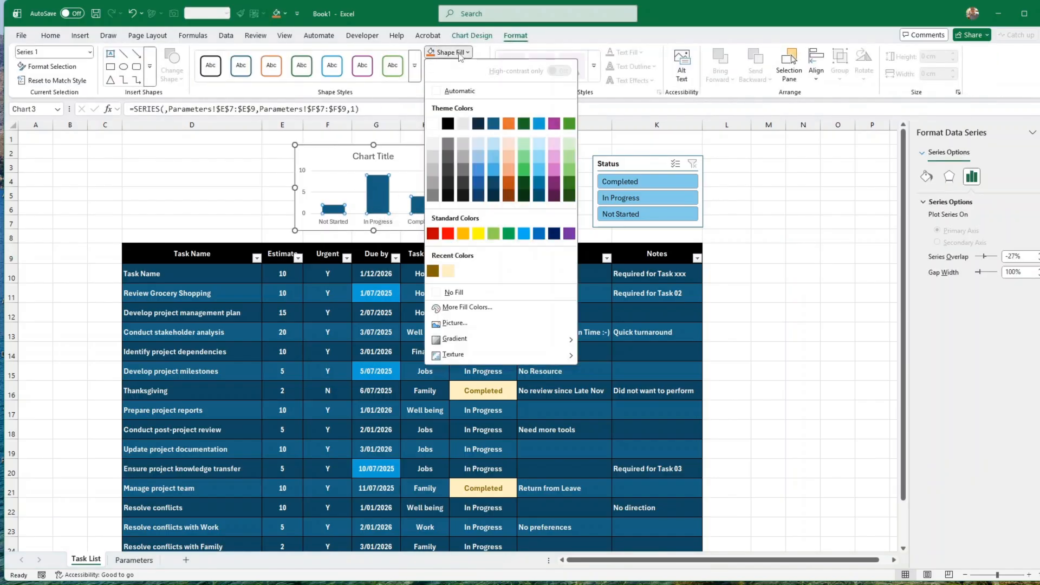
left_click(537, 158)
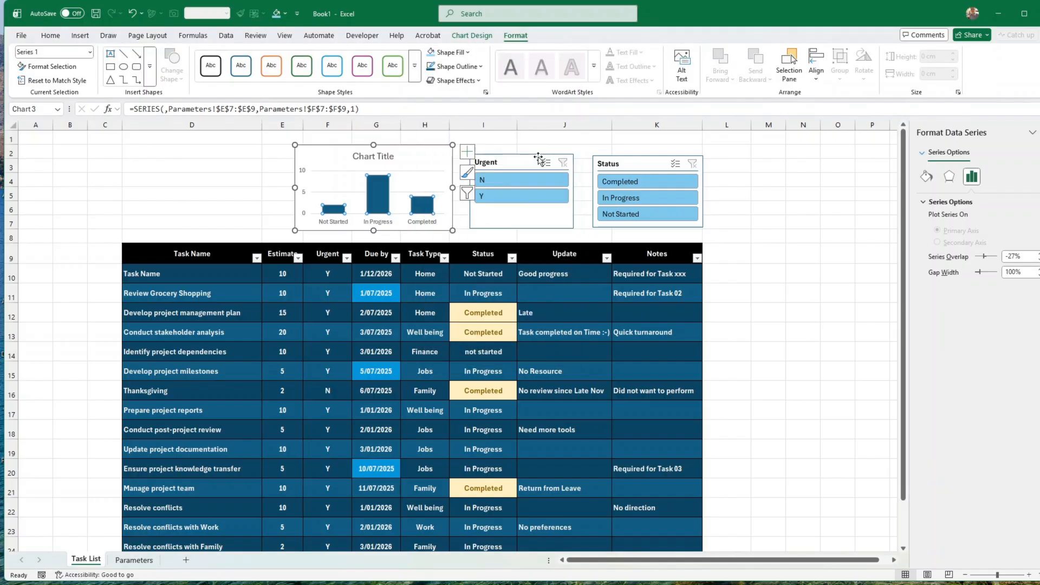
Delete the chart's title and its vertical axis.
left_click(385, 158)
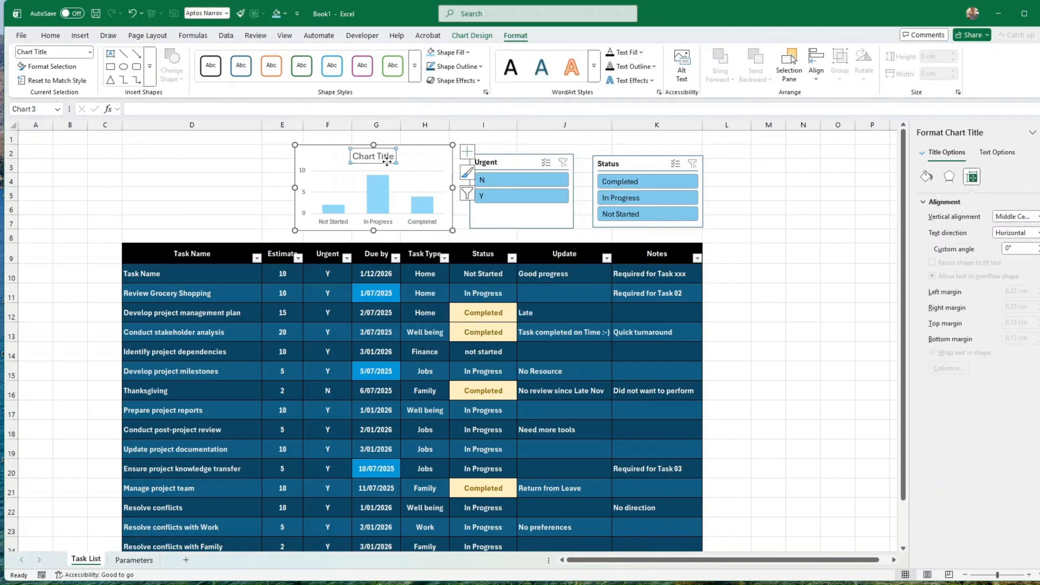
key("Delete")
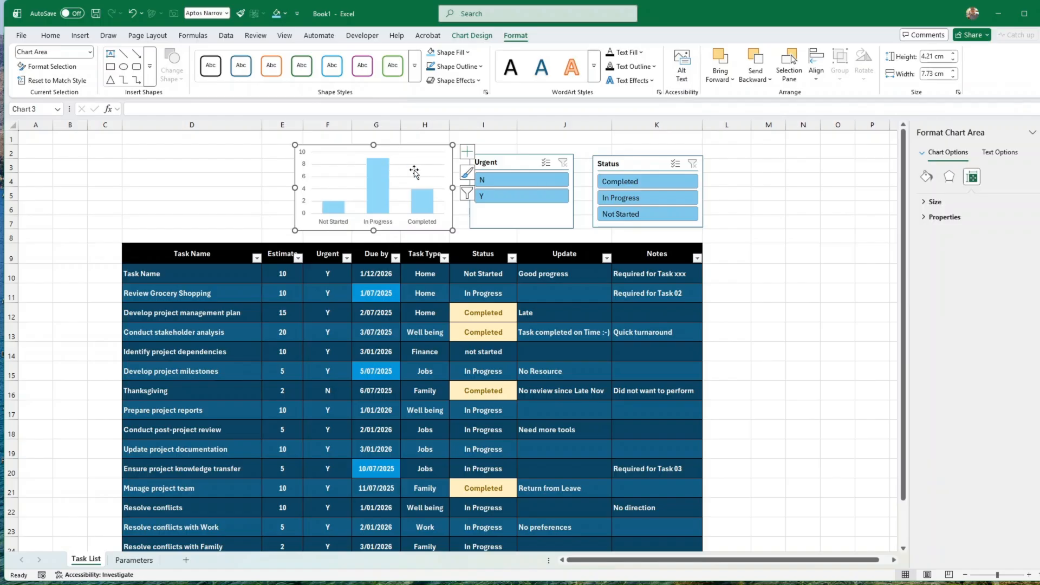
left_click(300, 177)
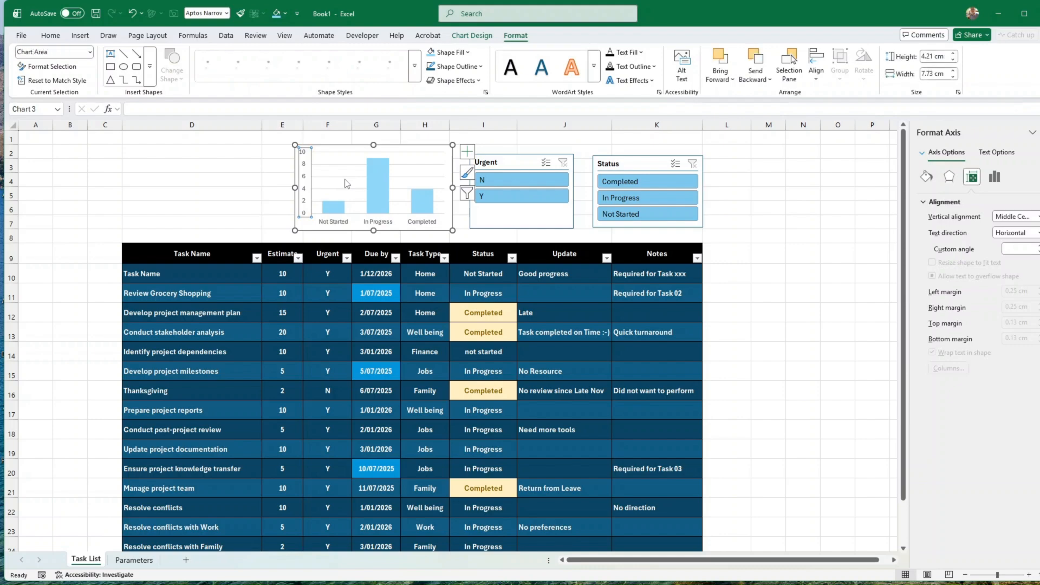
key("Delete")
Add data labels to the chart's columns and make the label text larger and bold.
left_click(371, 186)
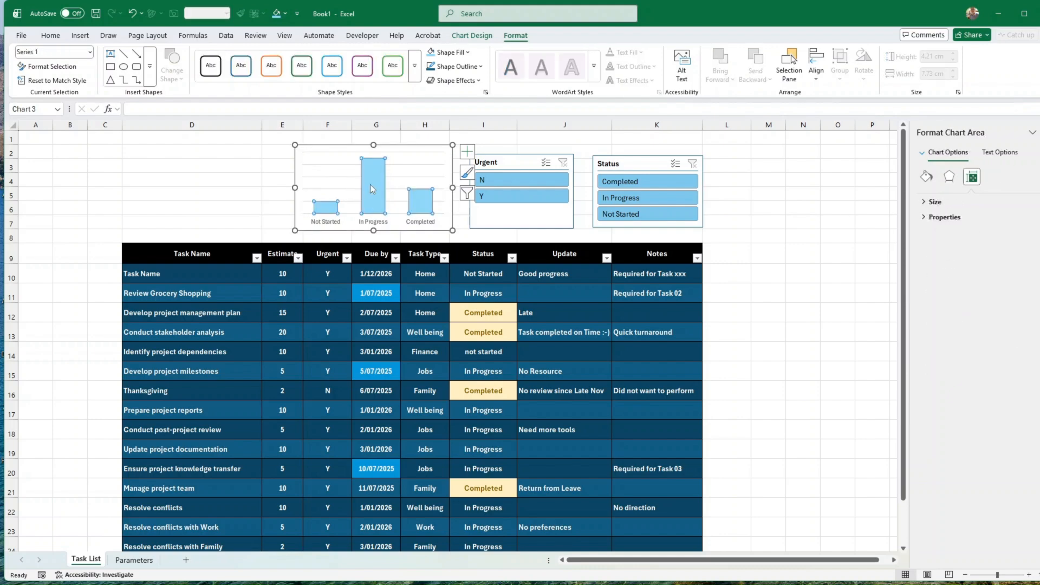
right_click(374, 189)
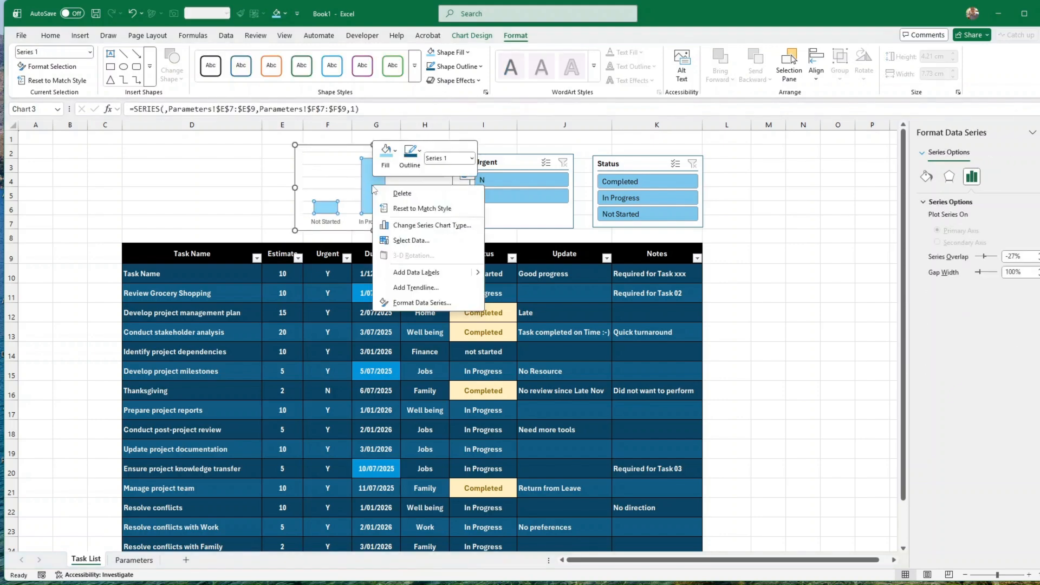
left_click(412, 274)
left_click(420, 182)
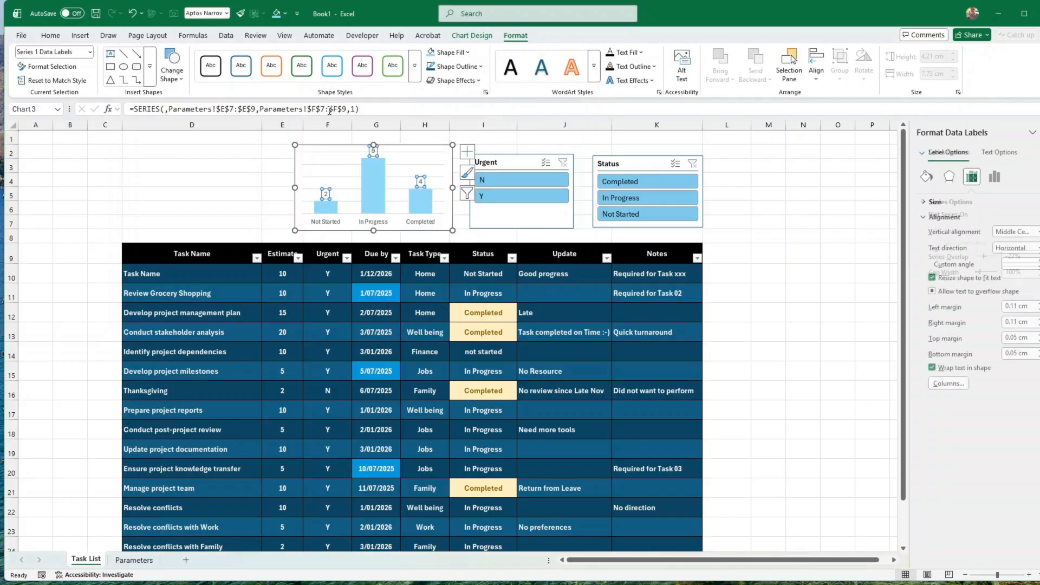
left_click(50, 36)
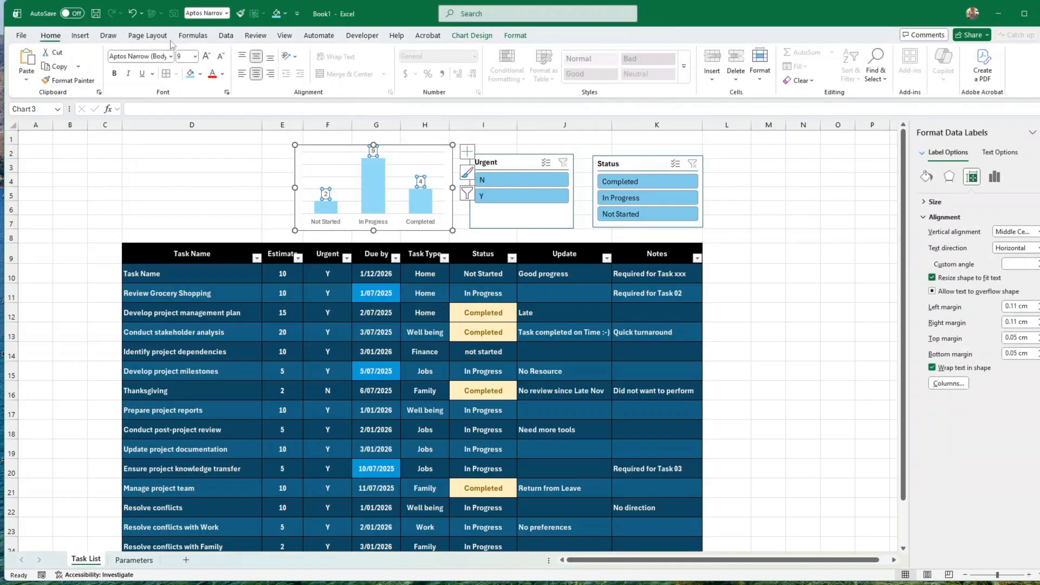
left_click(207, 57)
Delete the chart's major gridlines and nudge the chart slightly down.
left_click(341, 178)
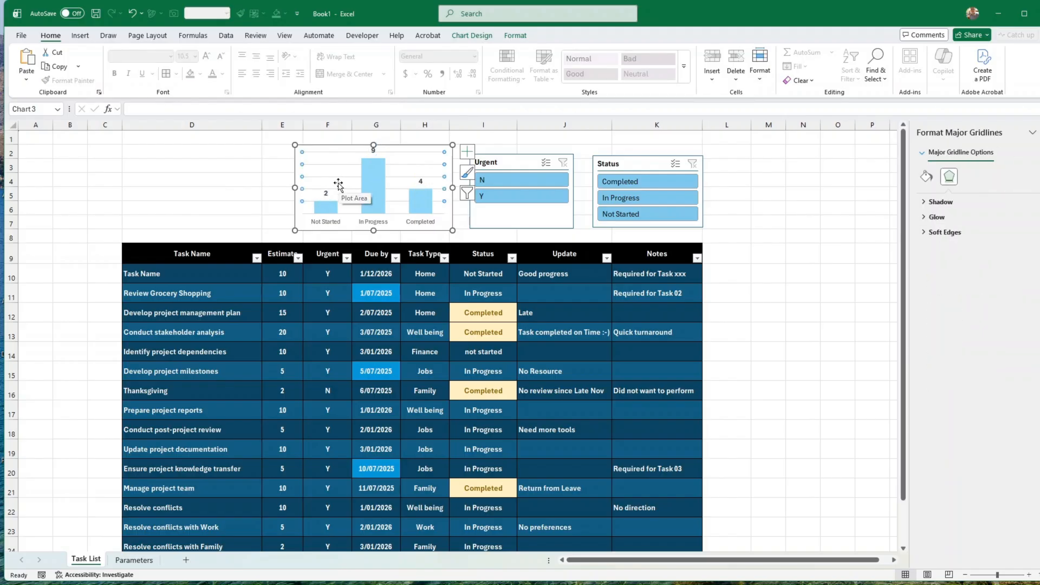
key("Escape")
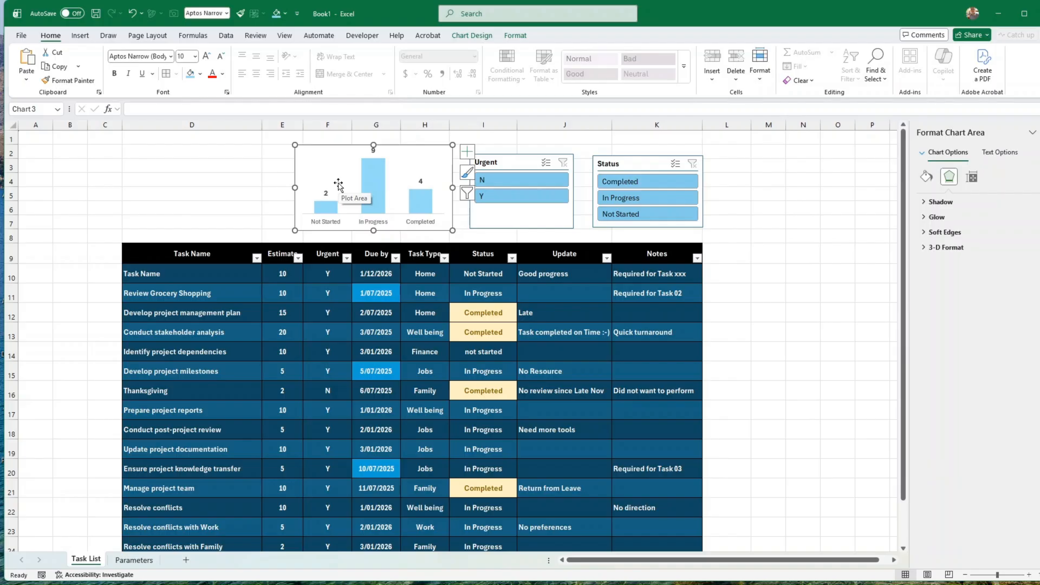
left_click_drag(434, 231, 434, 232)
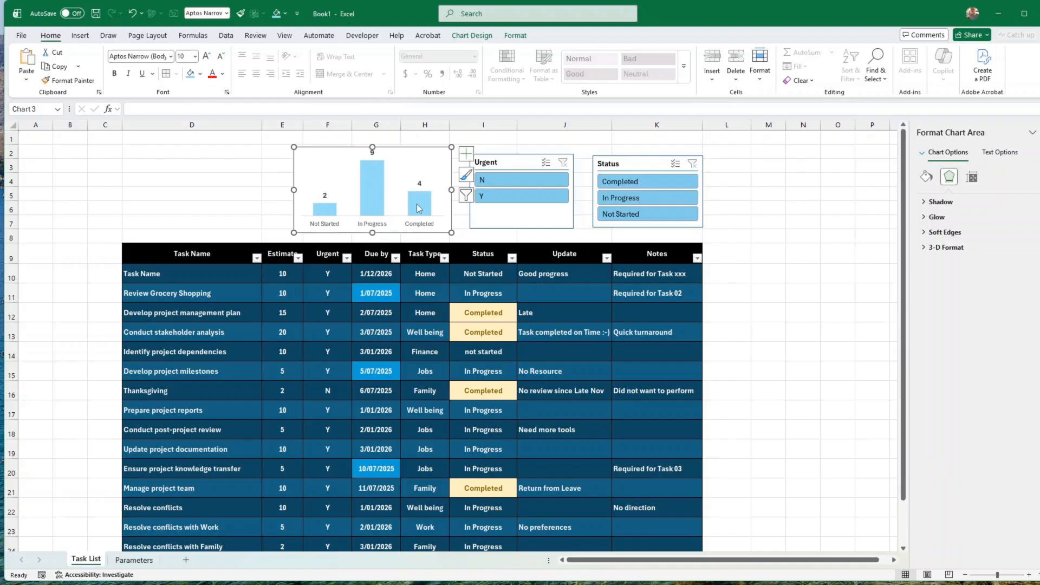
Fill only the chart's Completed column with the recently used light cream colour.
left_click(420, 208)
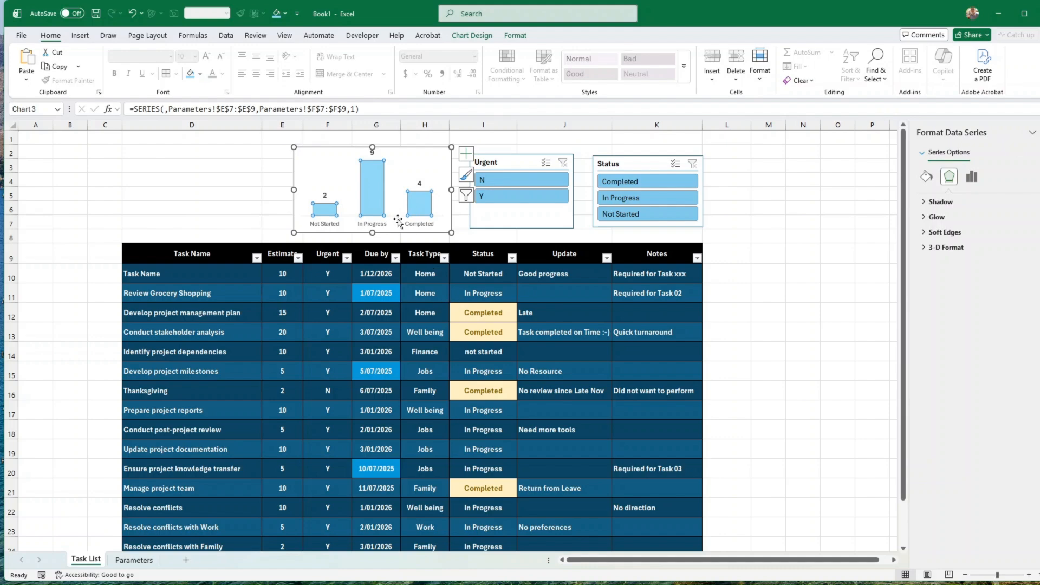
left_click(420, 208)
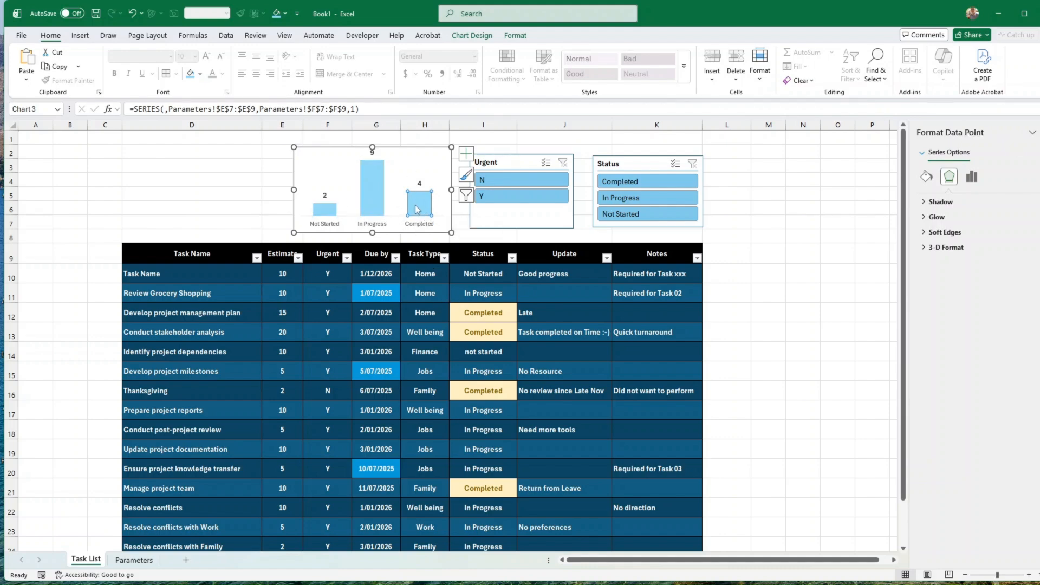
left_click(201, 76)
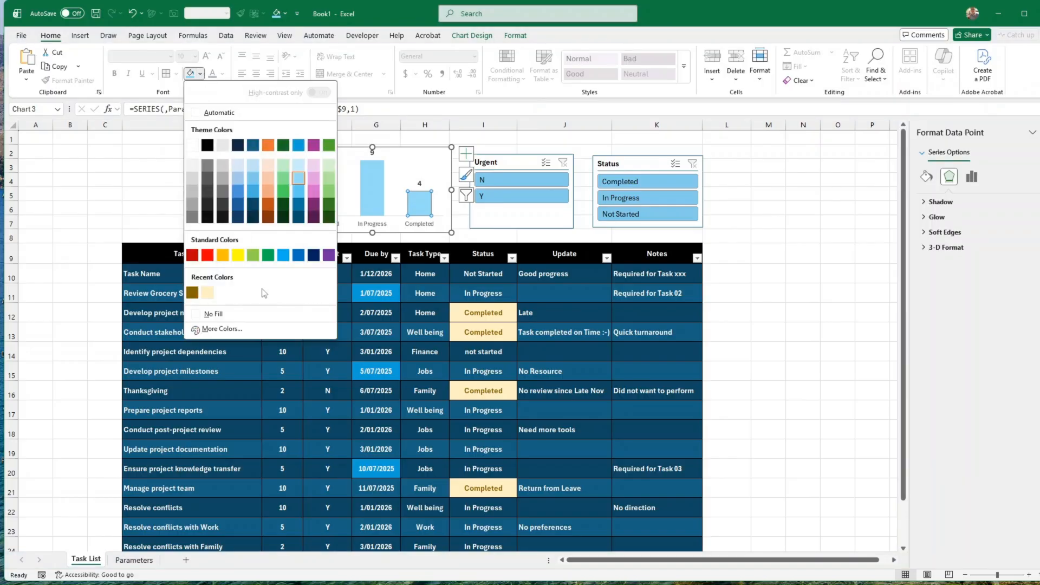
left_click(208, 293)
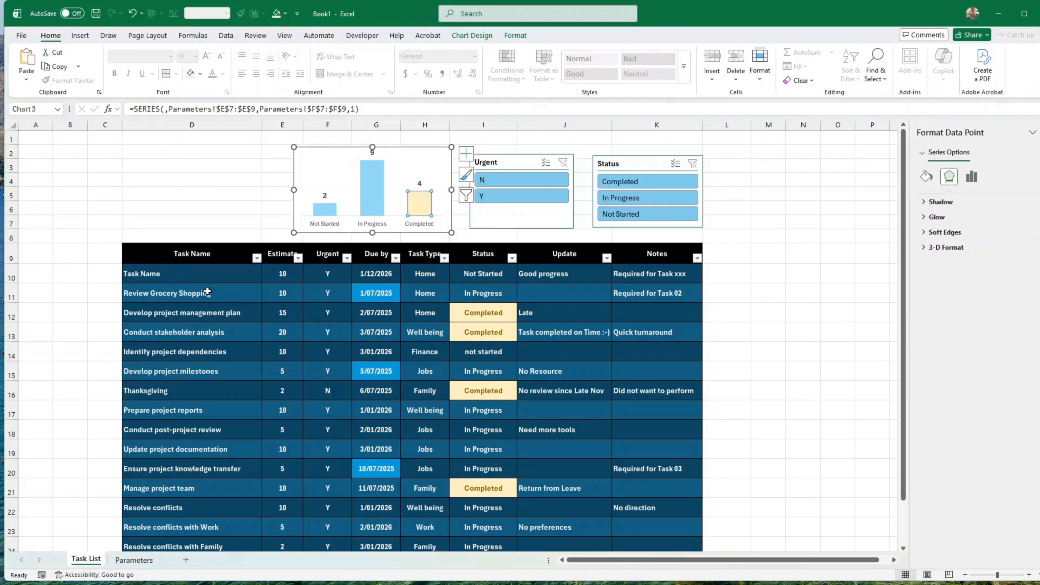
left_click(214, 201)
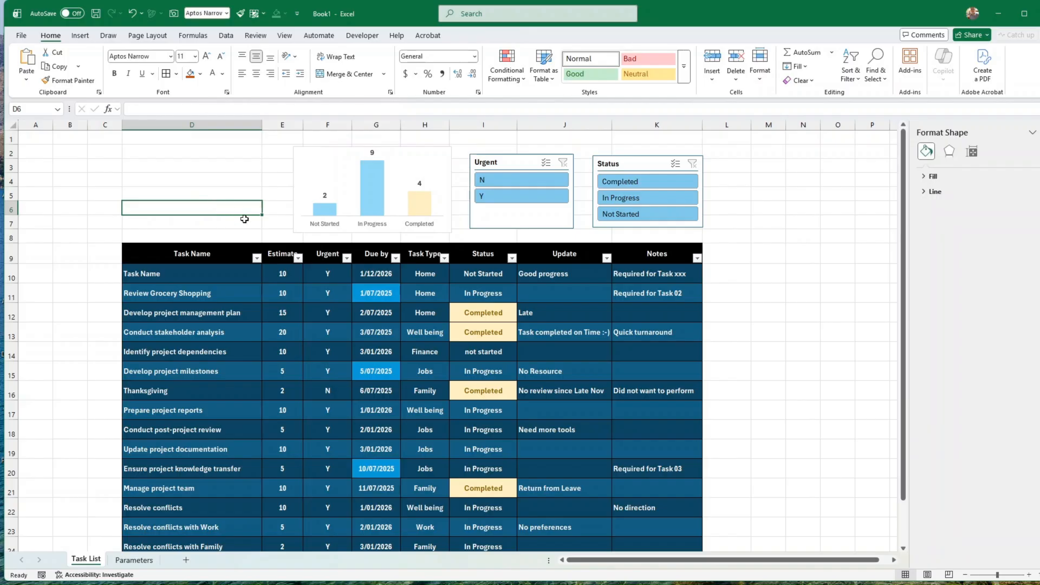
Outline all the chart's columns with the darkest shade of the blue theme colour.
left_click(422, 204)
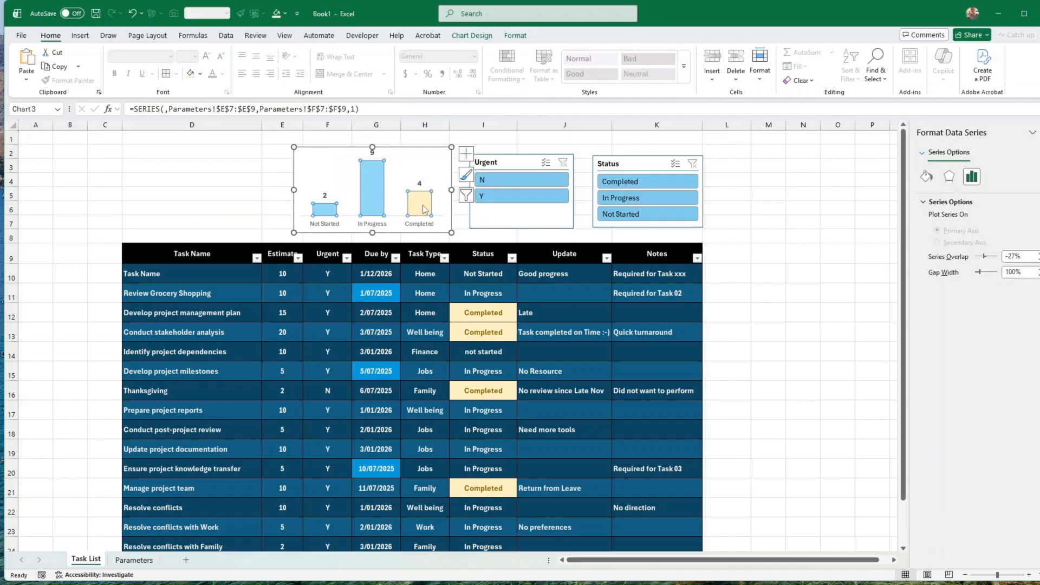
left_click(511, 36)
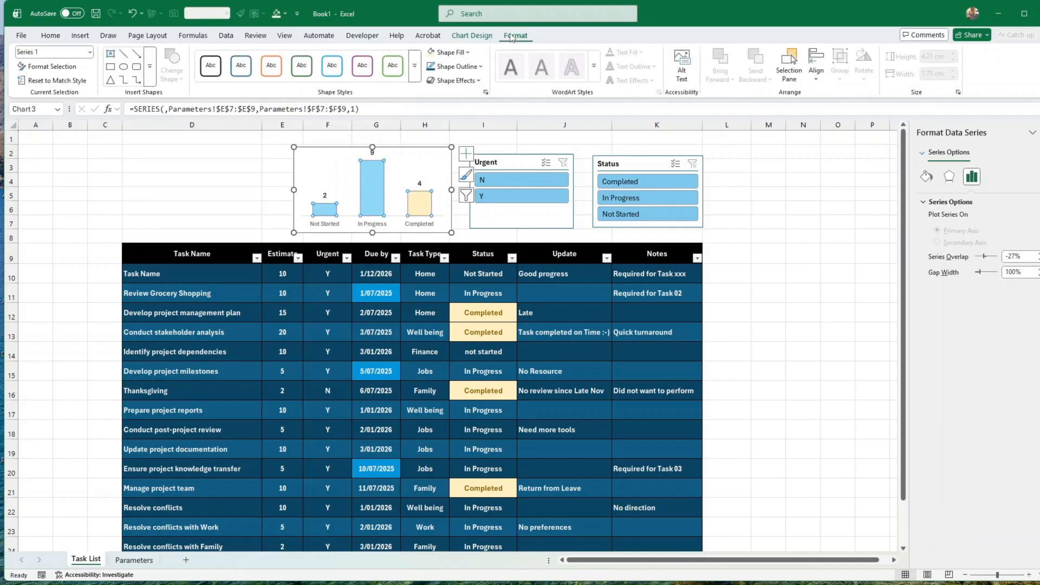
left_click(480, 66)
left_click(538, 212)
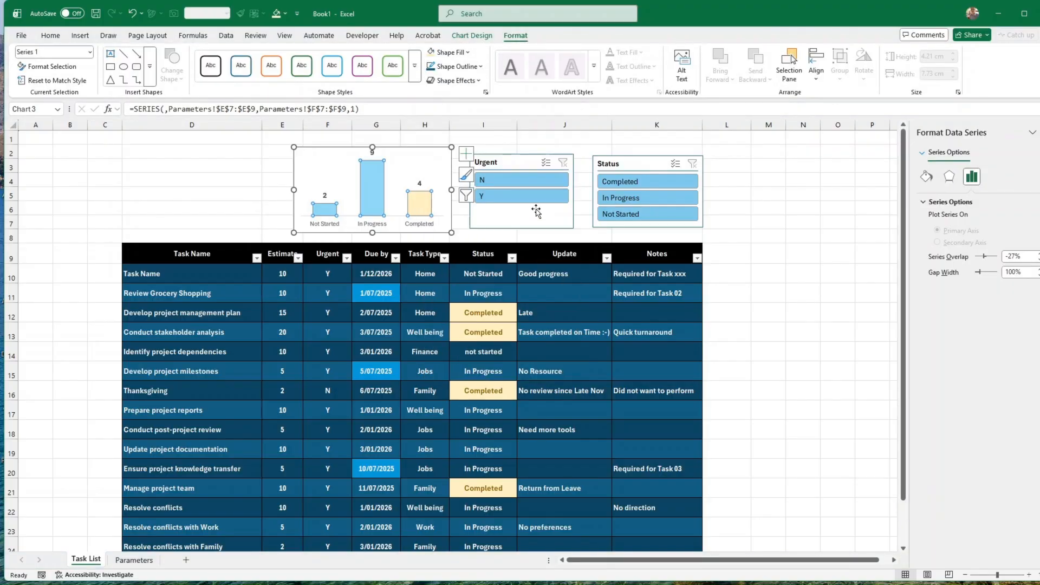
left_click(216, 191)
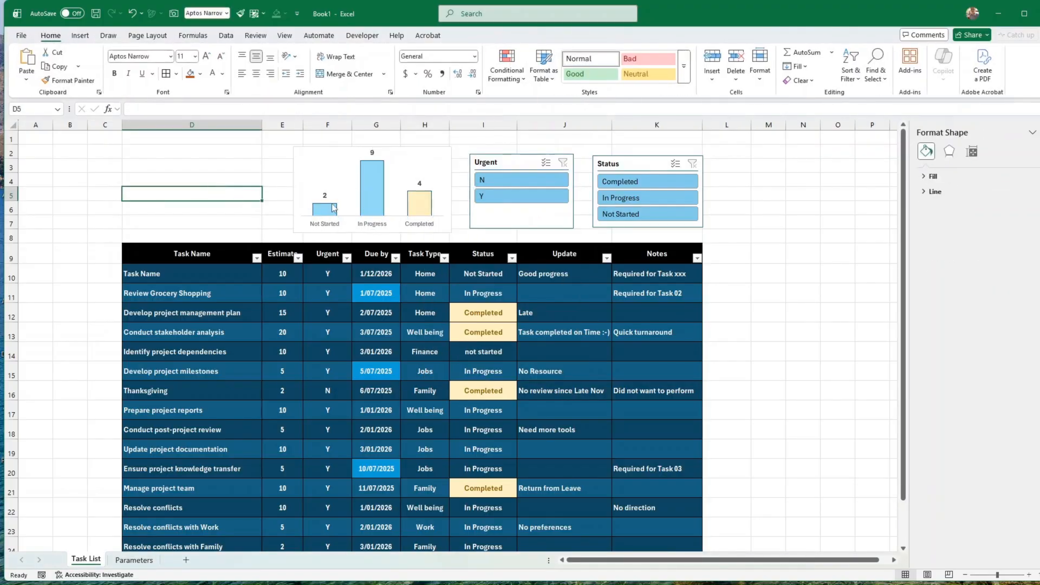
Outline only the chart's Completed column with the recently used dark gold colour.
left_click(422, 211)
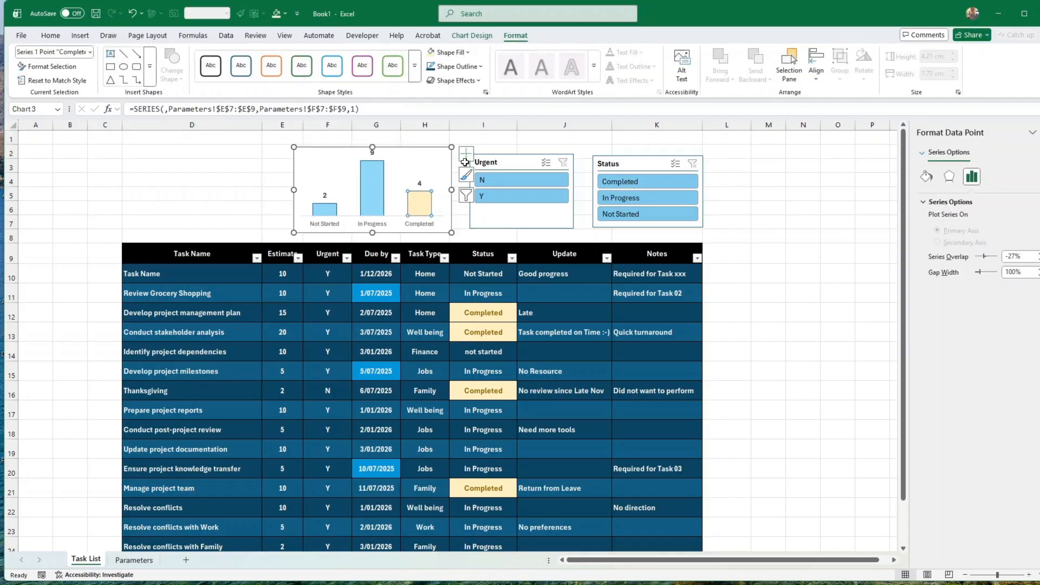
left_click(480, 67)
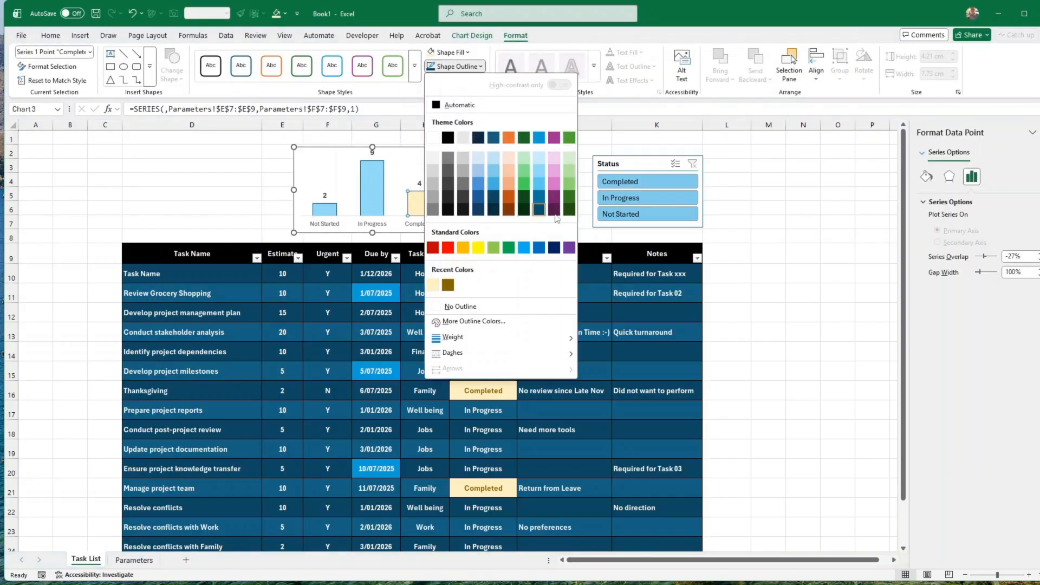
left_click(448, 285)
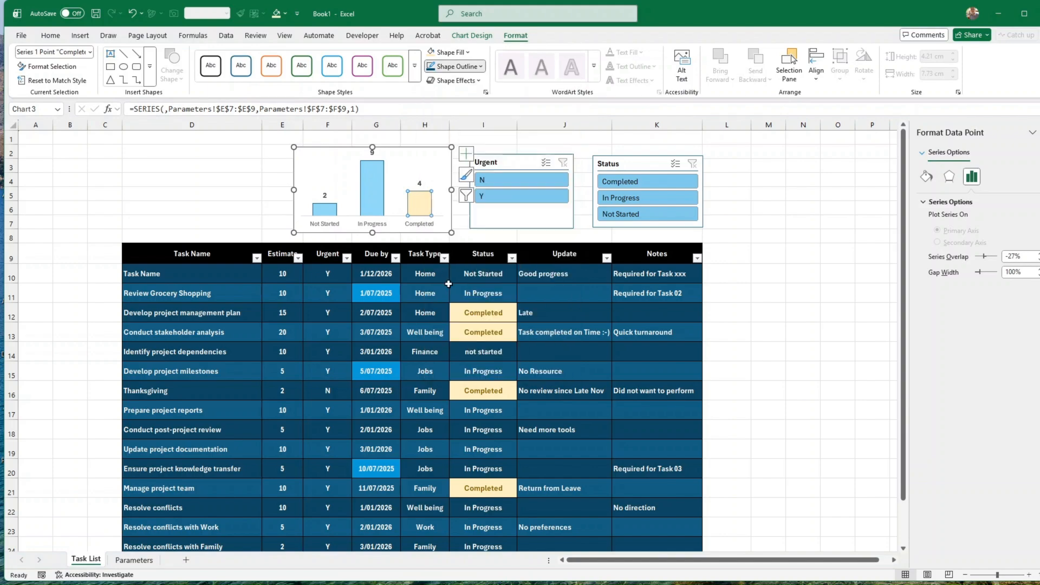
left_click(257, 208)
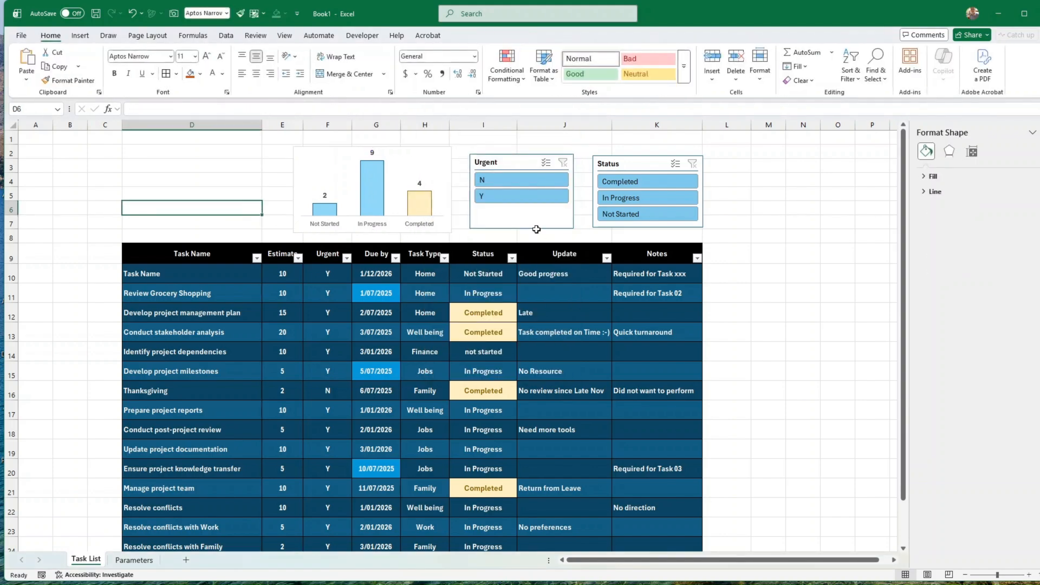
Hide the cell gridlines on the Task List sheet.
left_click(284, 36)
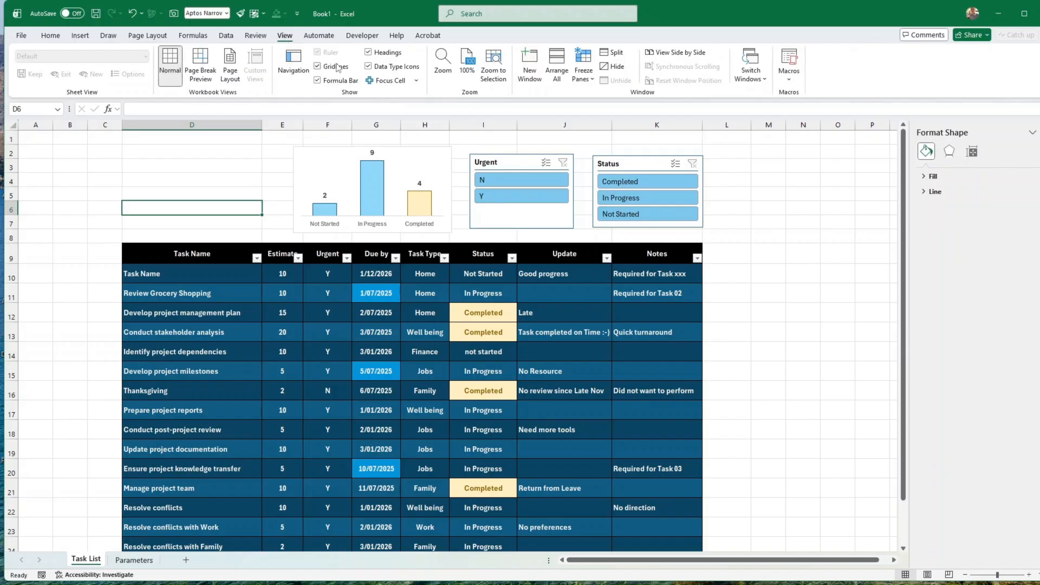
left_click(317, 68)
left_click(809, 239)
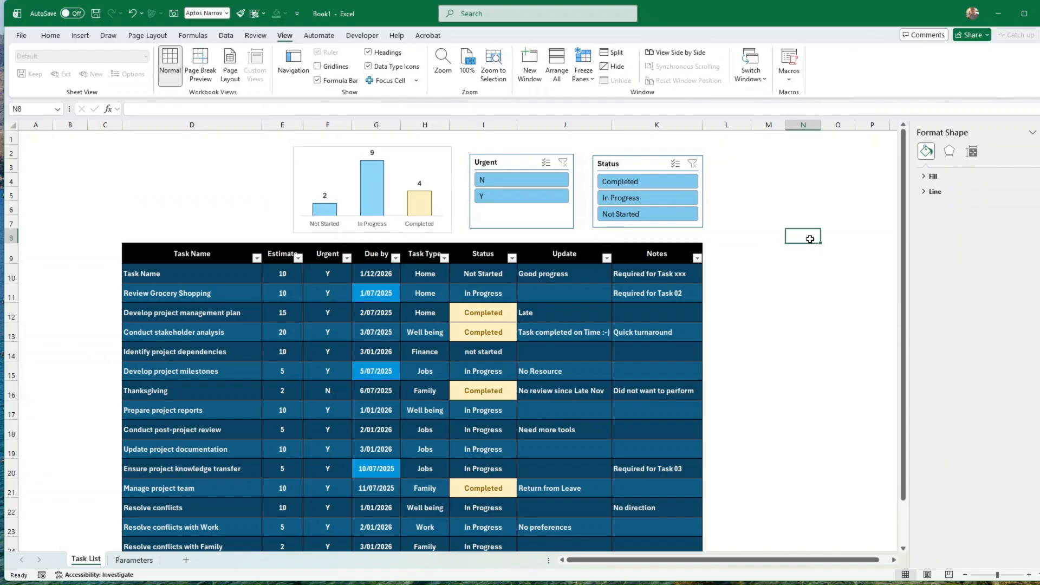
Outline the chart area with the bright blue theme colour.
left_click(446, 232)
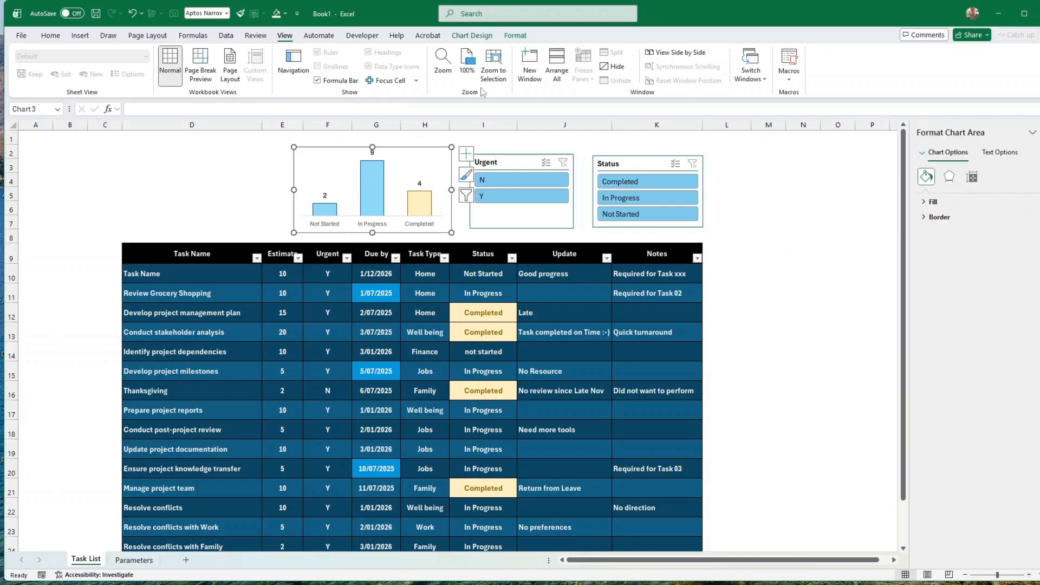
left_click(515, 36)
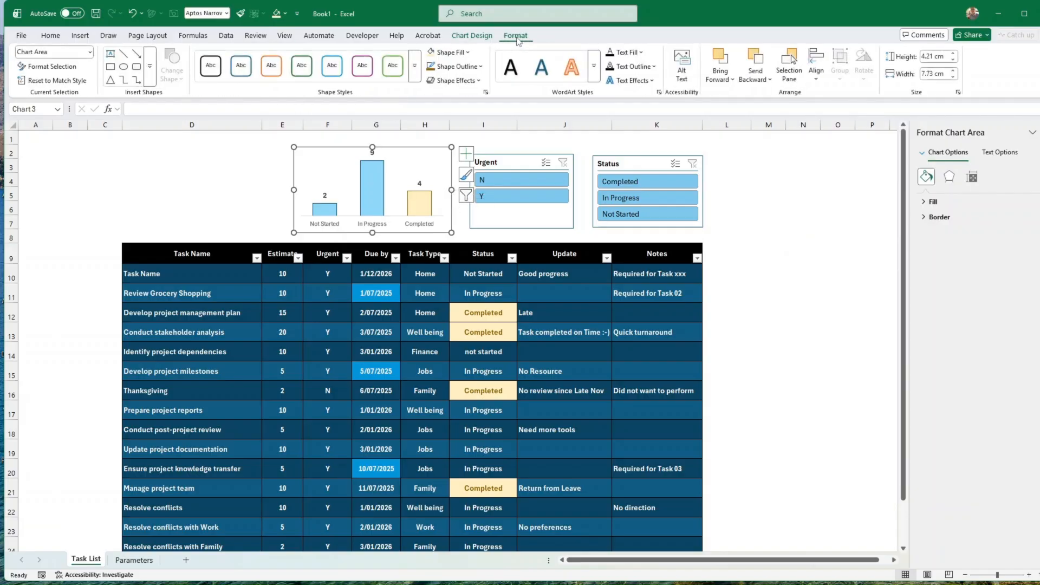
left_click(481, 67)
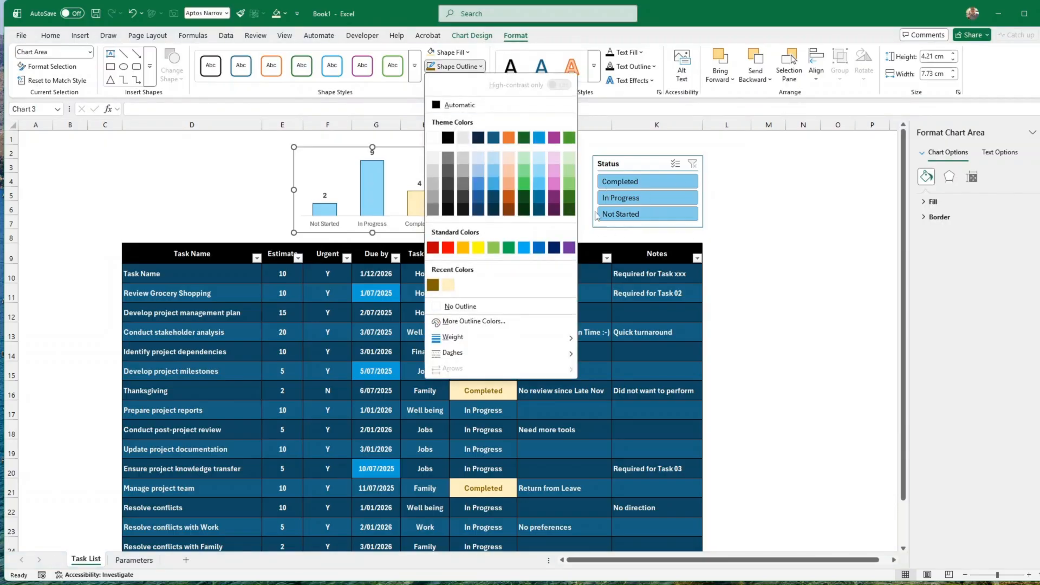
left_click(538, 137)
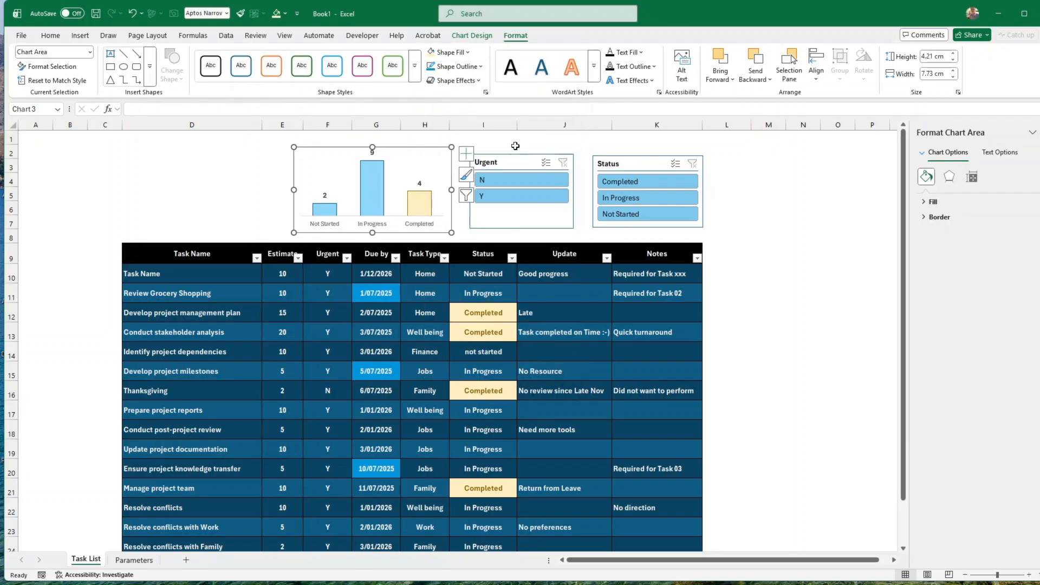
left_click(272, 207)
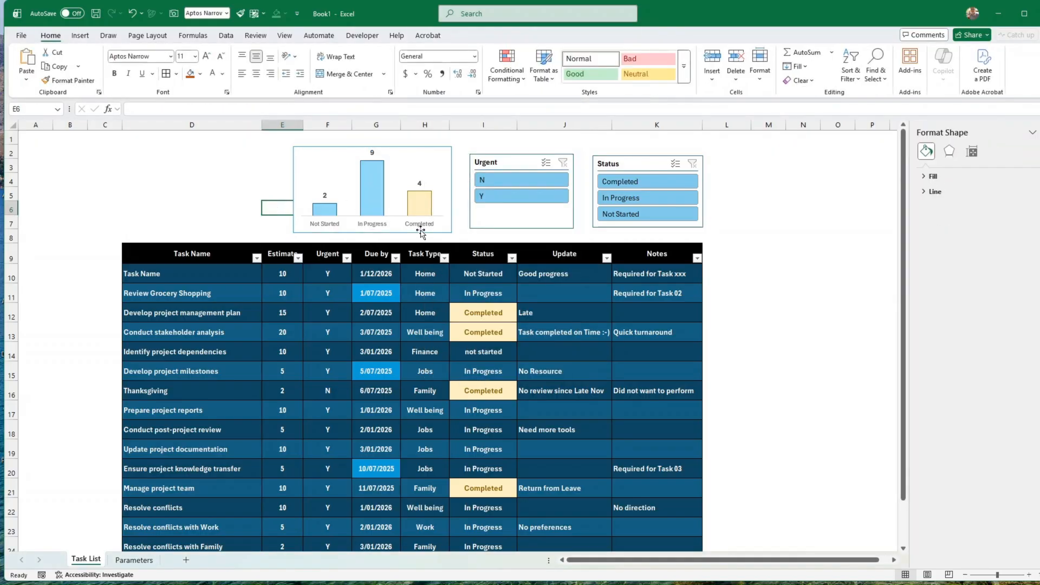
Set the chart area's outline to the darkest shade of the blue theme colour.
left_click(445, 228)
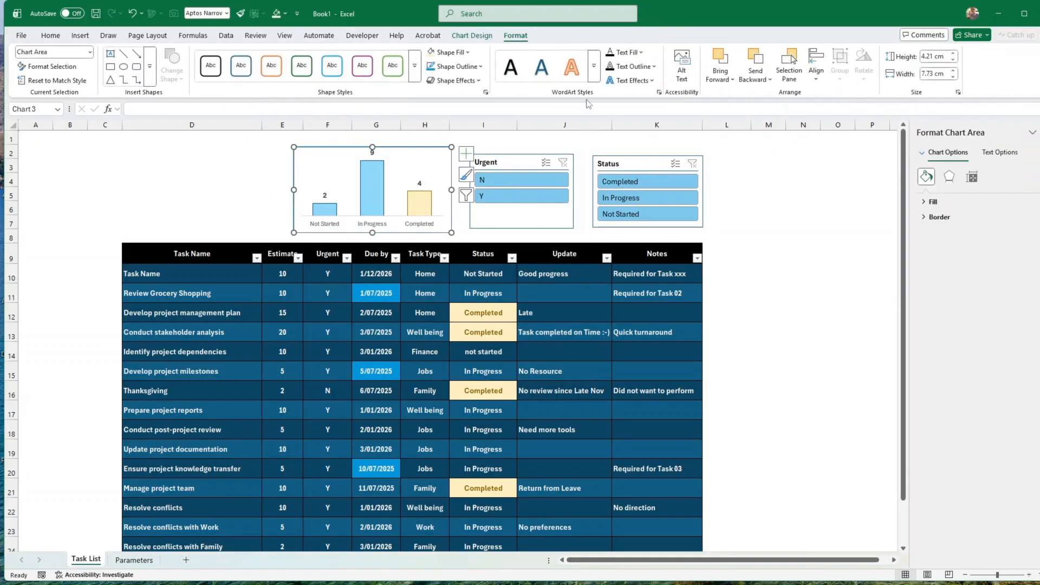
left_click(480, 67)
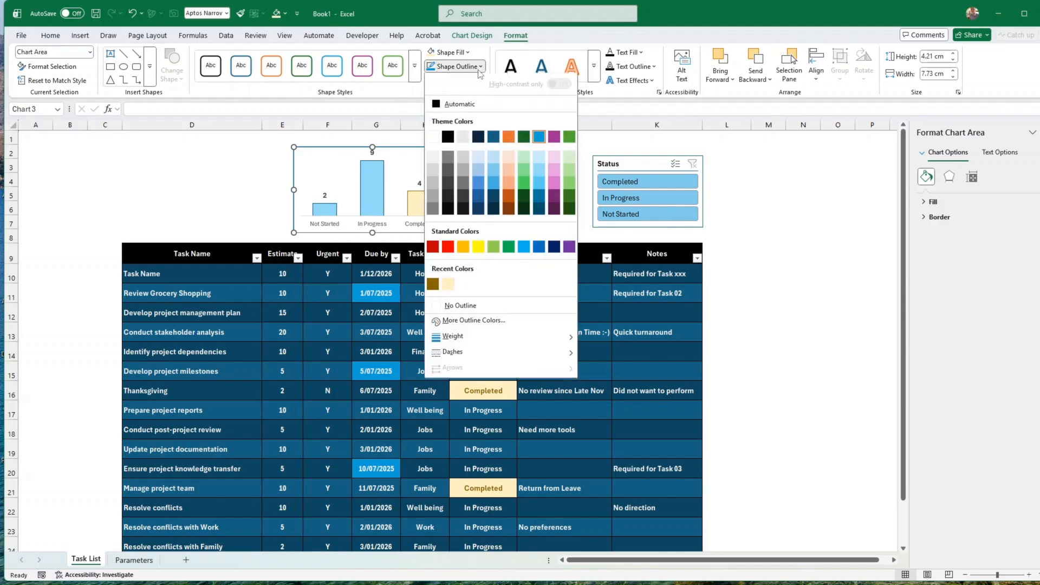
left_click(539, 211)
left_click(268, 204)
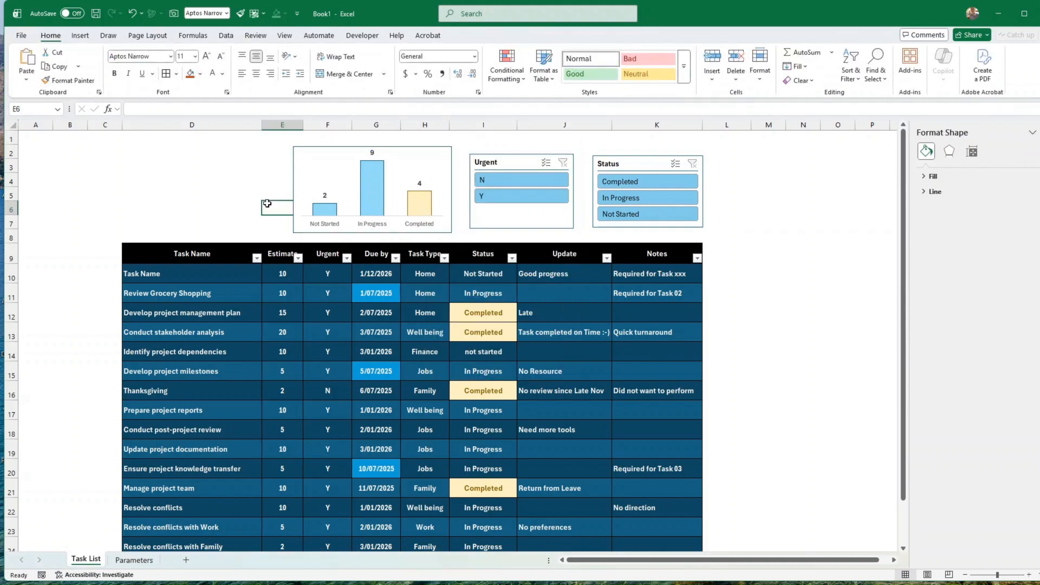
Reduce the chart's height to 4 cm from its lower edge, and trim its upper edge to roughly match the slicers' height.
left_click(372, 231)
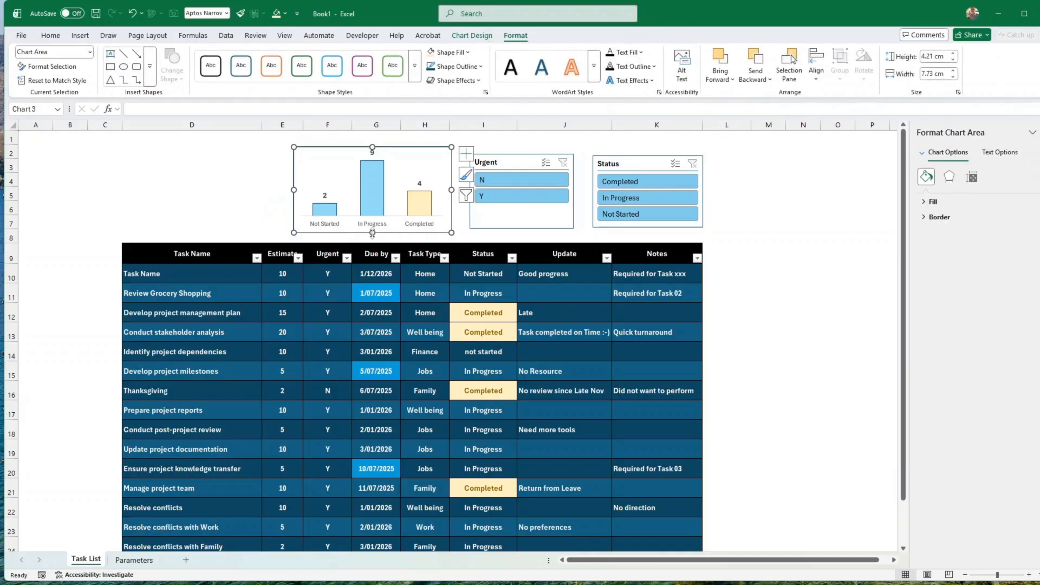
left_click_drag(372, 232, 372, 228)
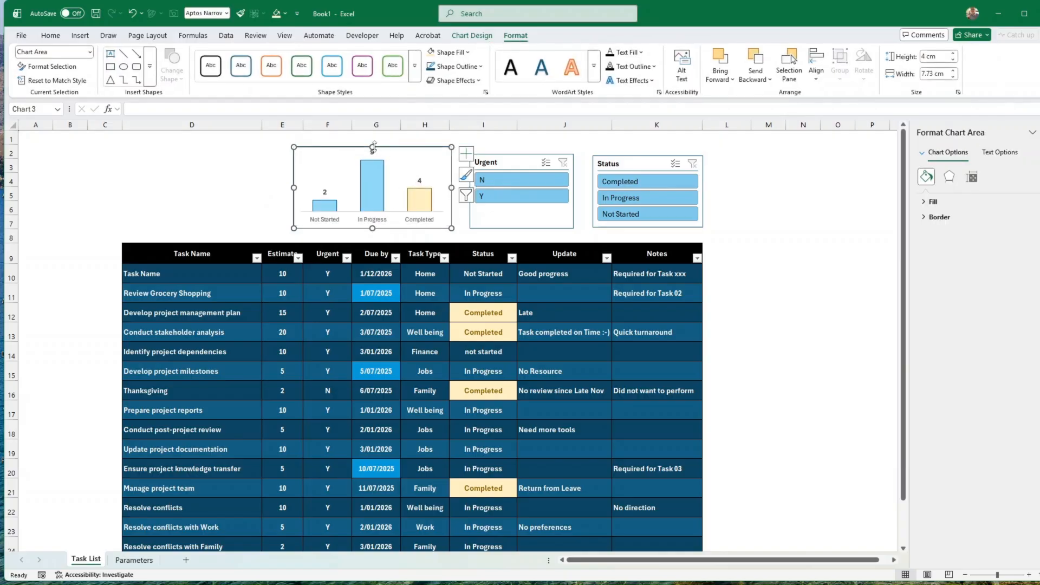
left_click_drag(372, 145, 372, 151)
left_click(260, 201)
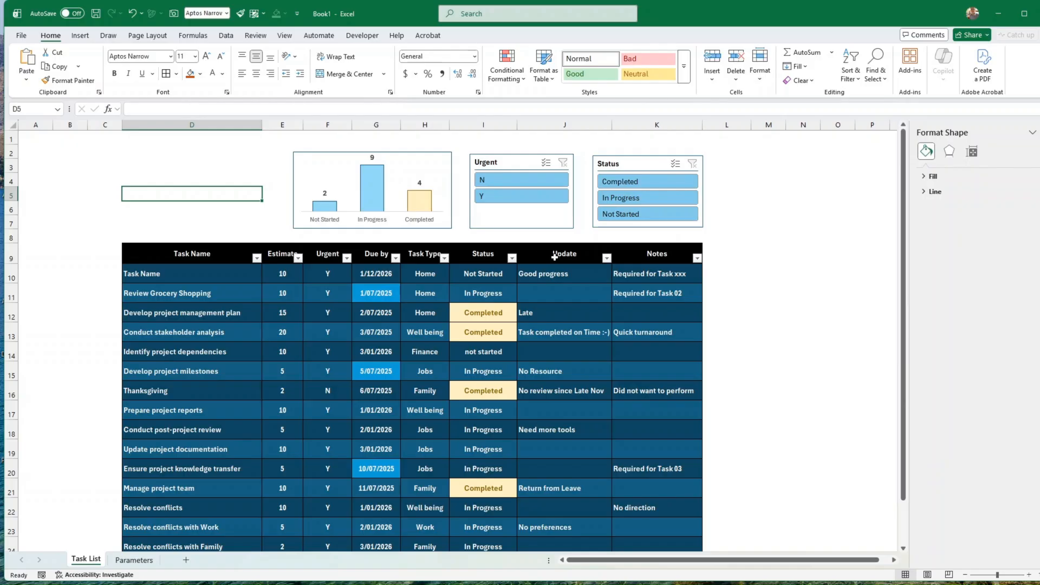
Filter the task table to Completed with the Status slicer and clear that filter again.
left_click(634, 183)
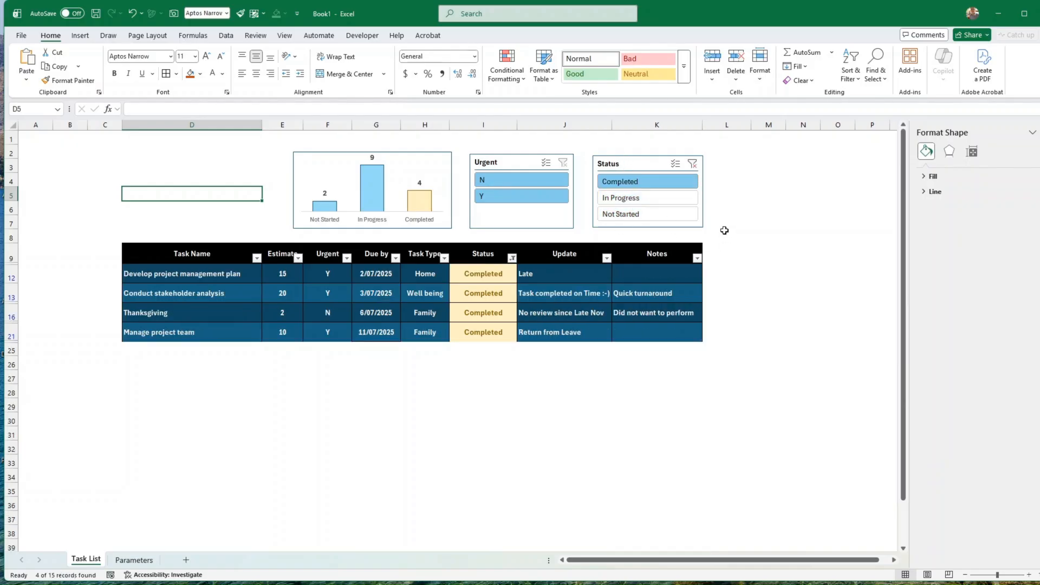
left_click(692, 163)
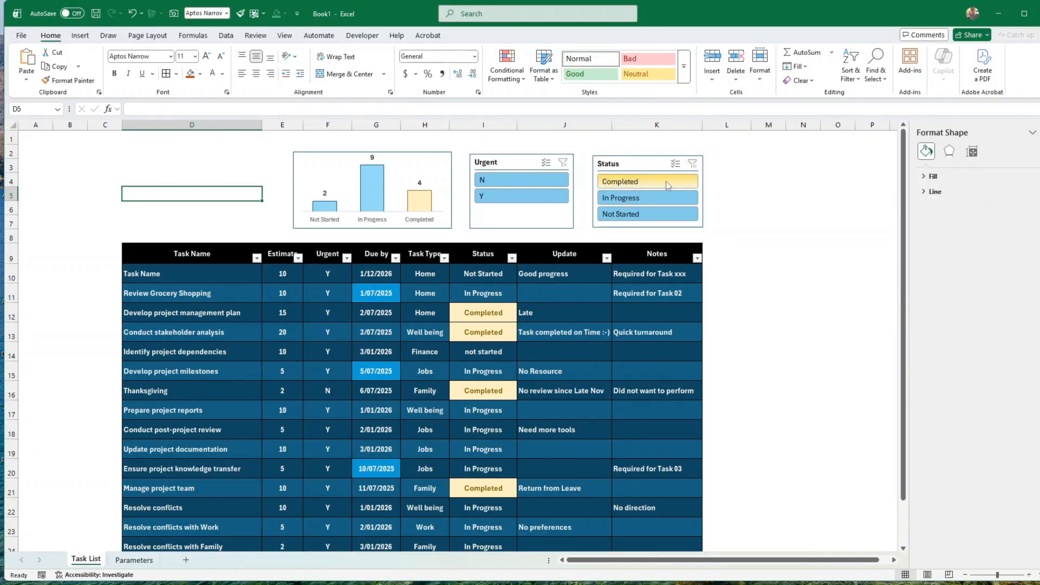
Turn on multi-select in the Status slicer, exclude Completed and In Progress, and clear the Status filter.
left_click(675, 164)
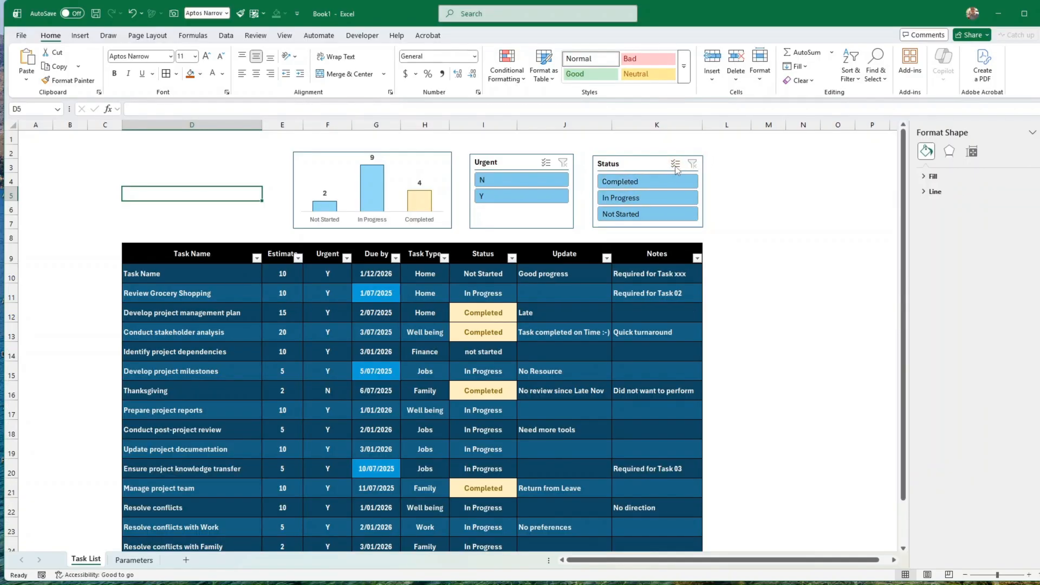
left_click(638, 181)
left_click(640, 197)
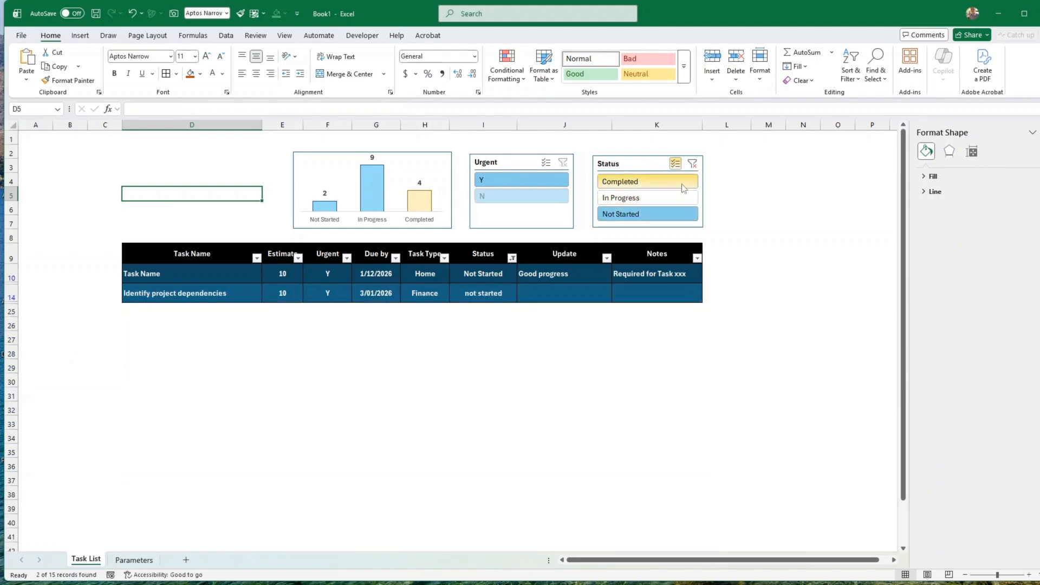
left_click(692, 165)
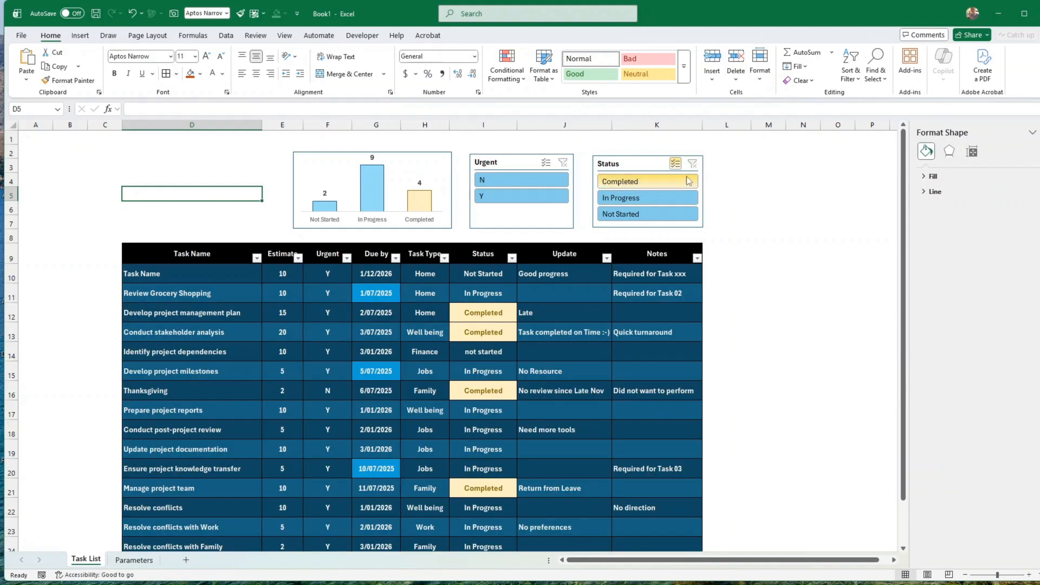
Filter the task table by In Progress, add Completed with the Status slicer's multi-select turned on, and clear the filter.
left_click(675, 164)
left_click(637, 182)
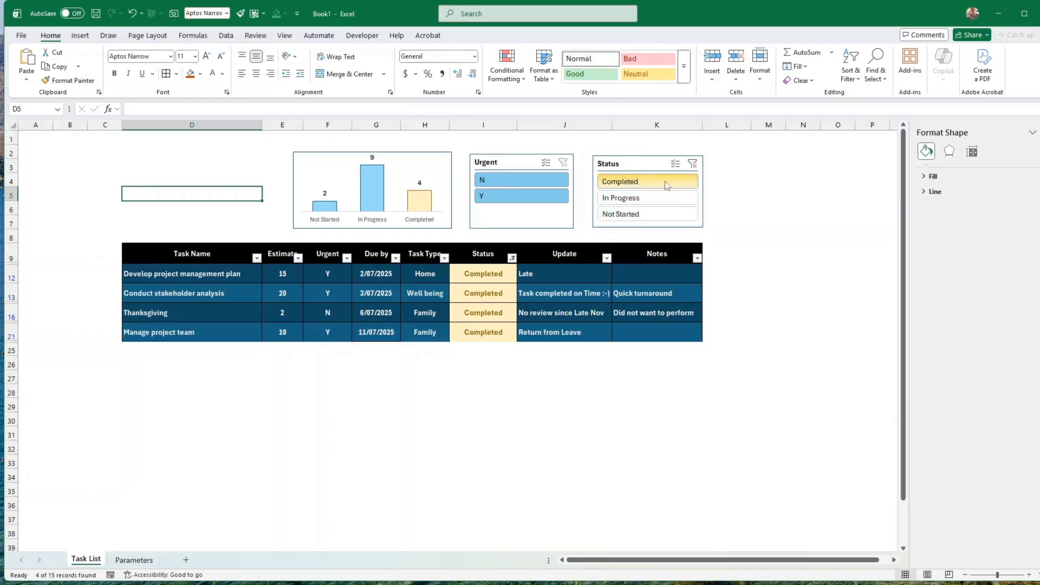
left_click(636, 199)
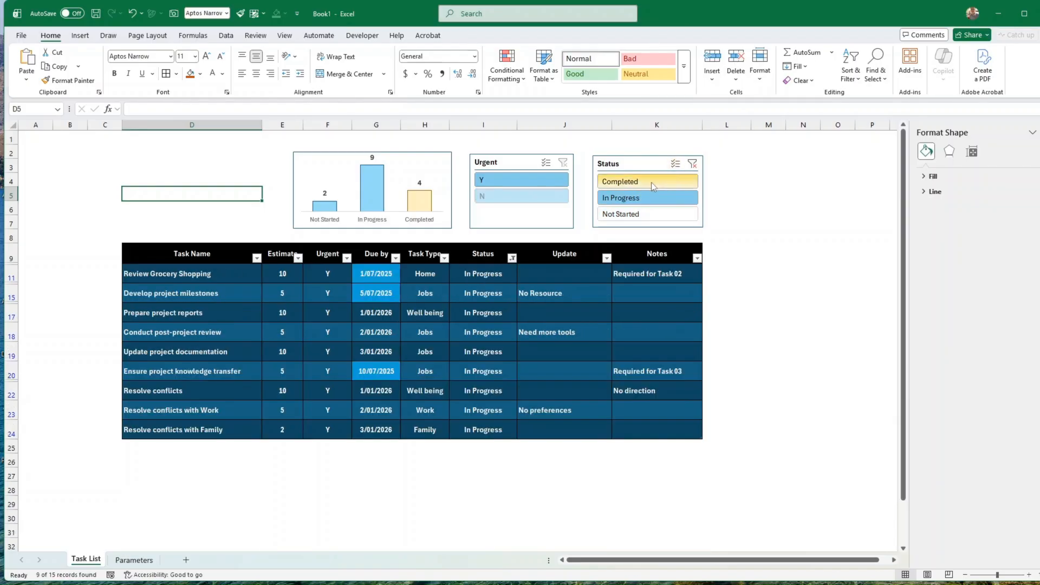
left_click(674, 164)
left_click(646, 182)
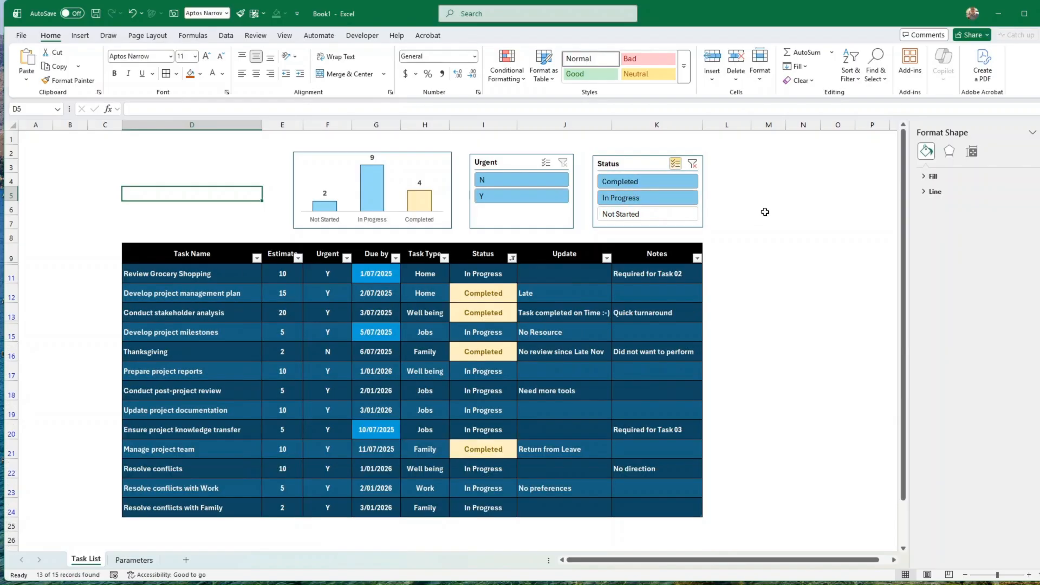
left_click(692, 164)
left_click(745, 210)
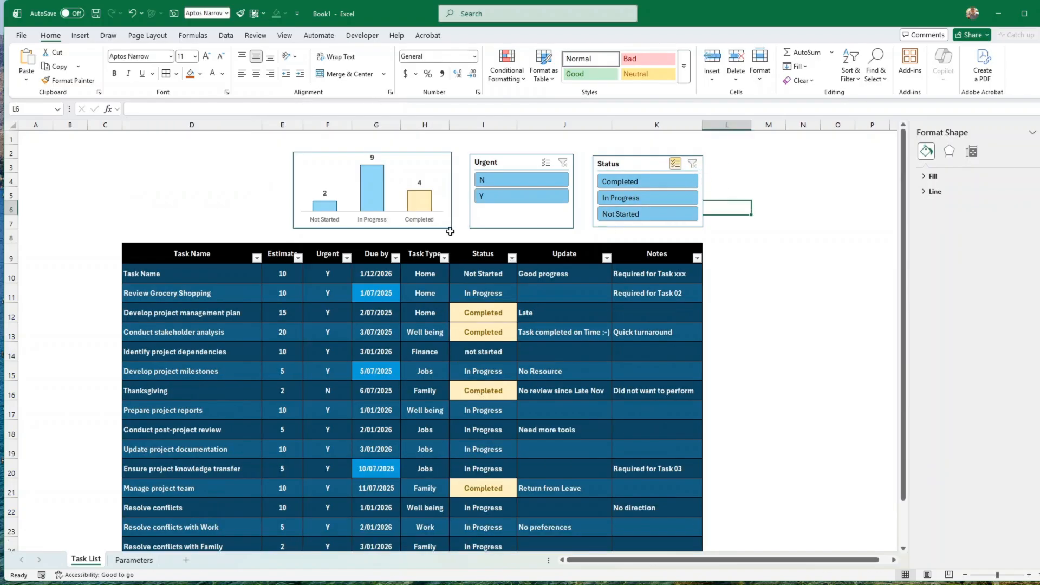
Lower the chart's upper edge slightly so it lines up with the tops of the slicers.
left_click(394, 154)
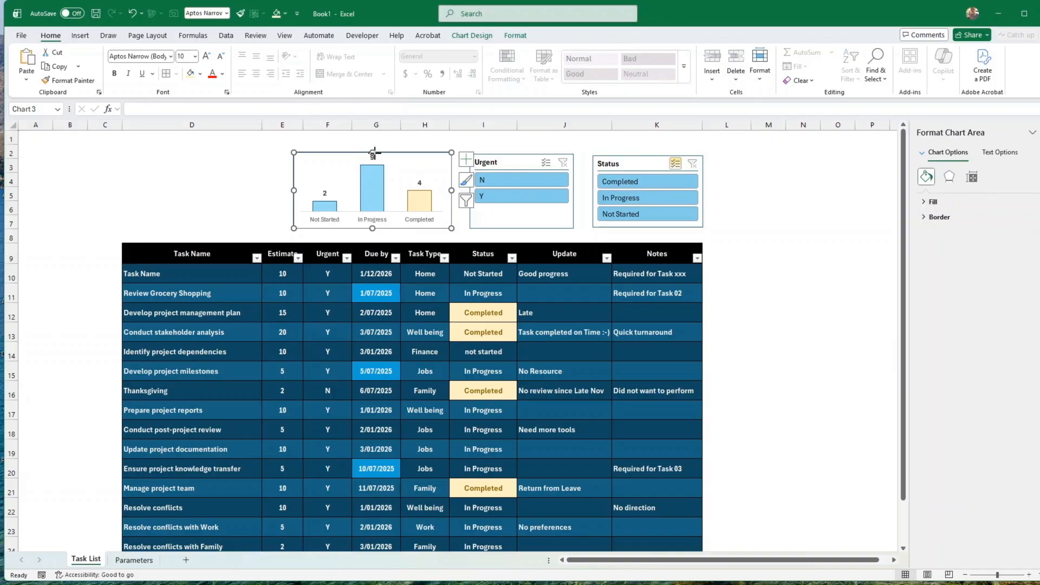
left_click_drag(375, 154, 375, 157)
left_click(239, 193)
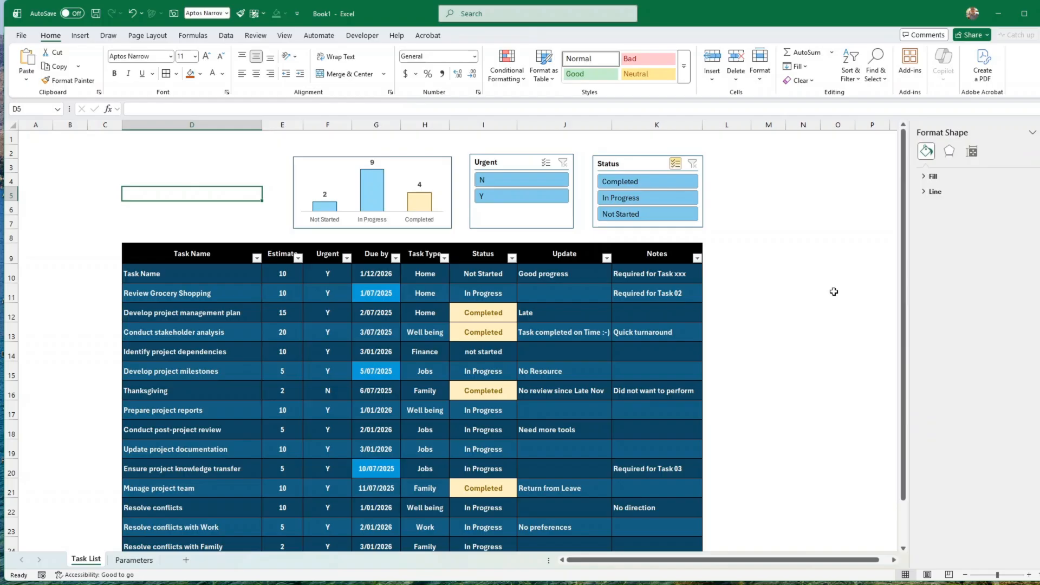
Insert the picture "Blue tiger logo with name" over the cells from the Etsy Graphics folder on this device.
left_click(80, 36)
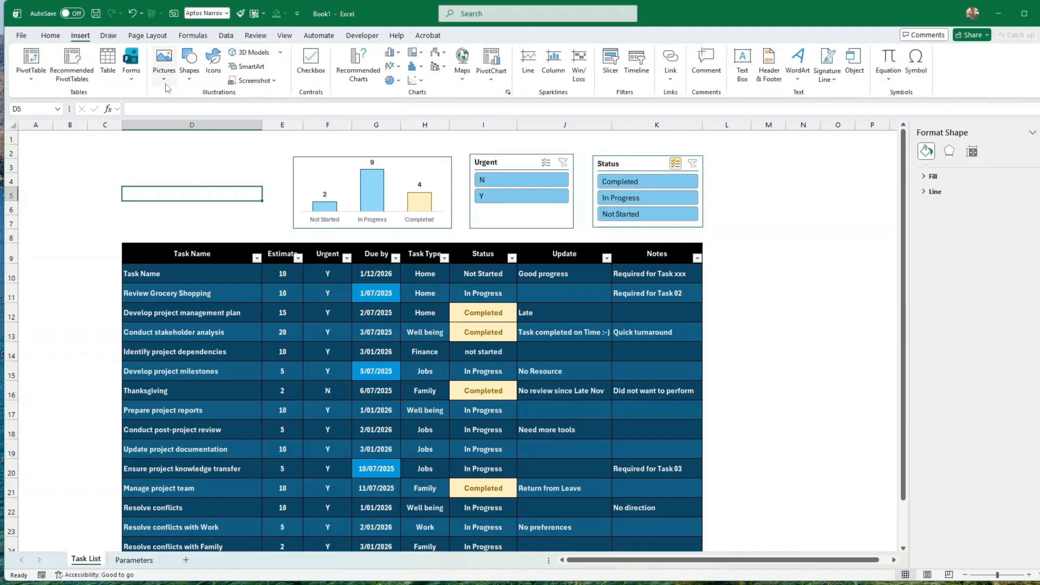
left_click(164, 79)
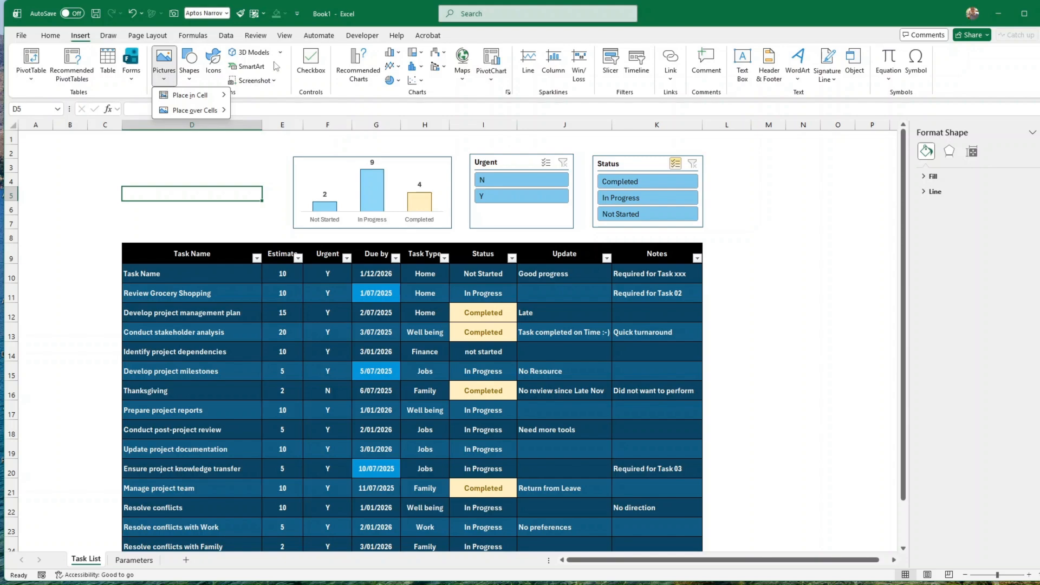
mouse_move(184, 115)
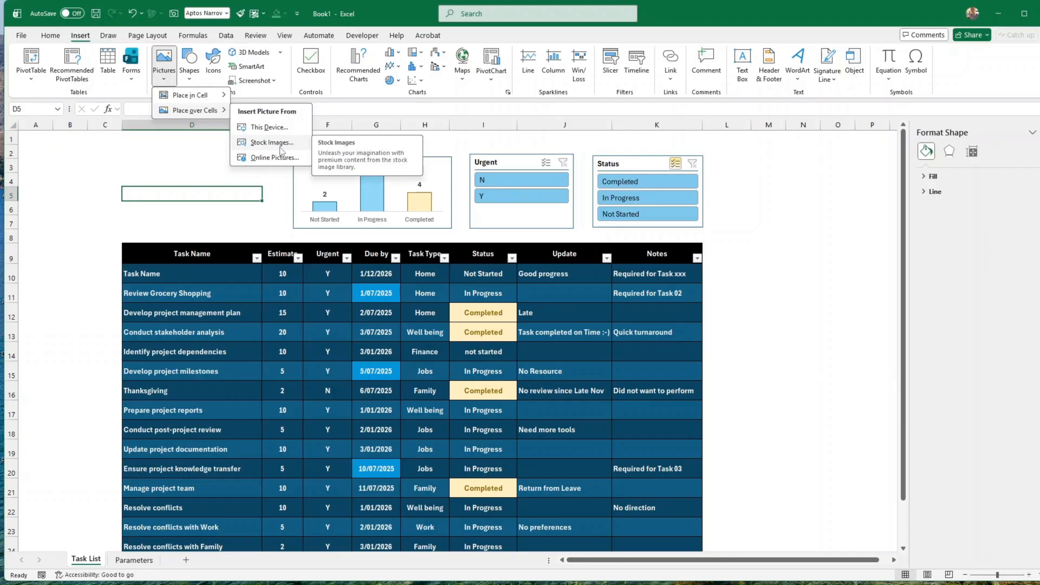
left_click(272, 126)
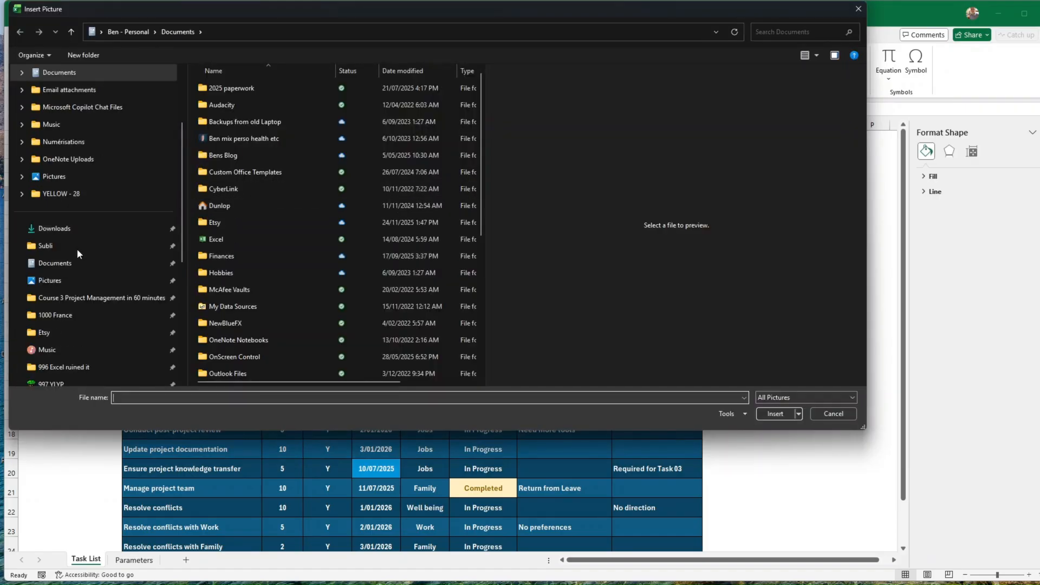
left_click(46, 336)
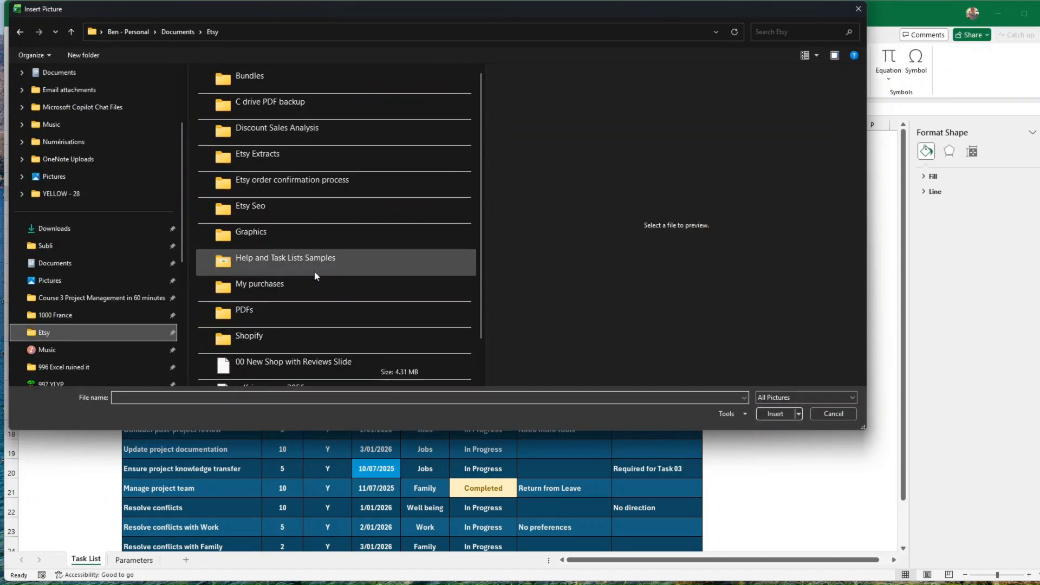
double_click(263, 232)
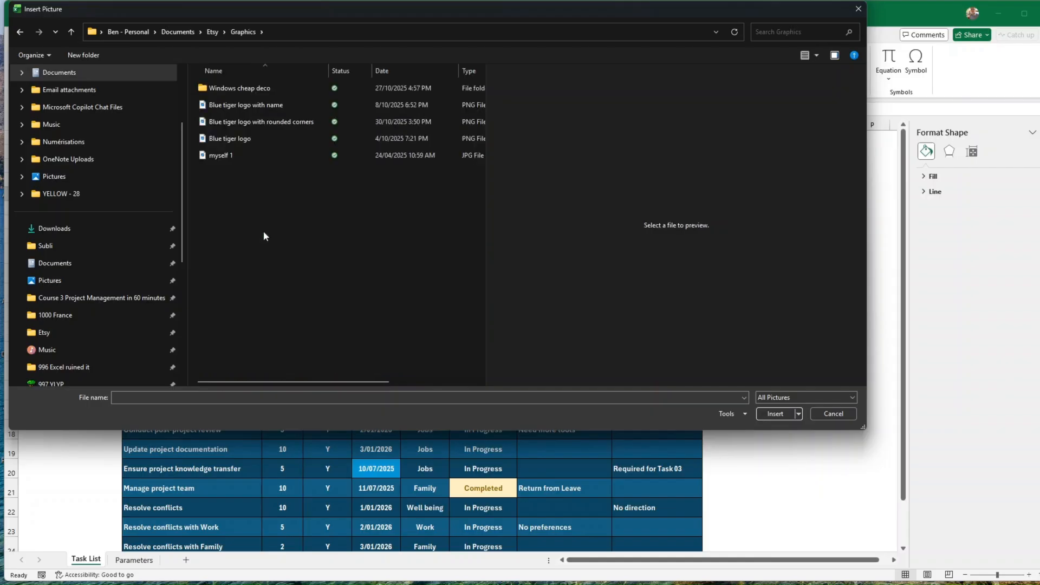
left_click(268, 109)
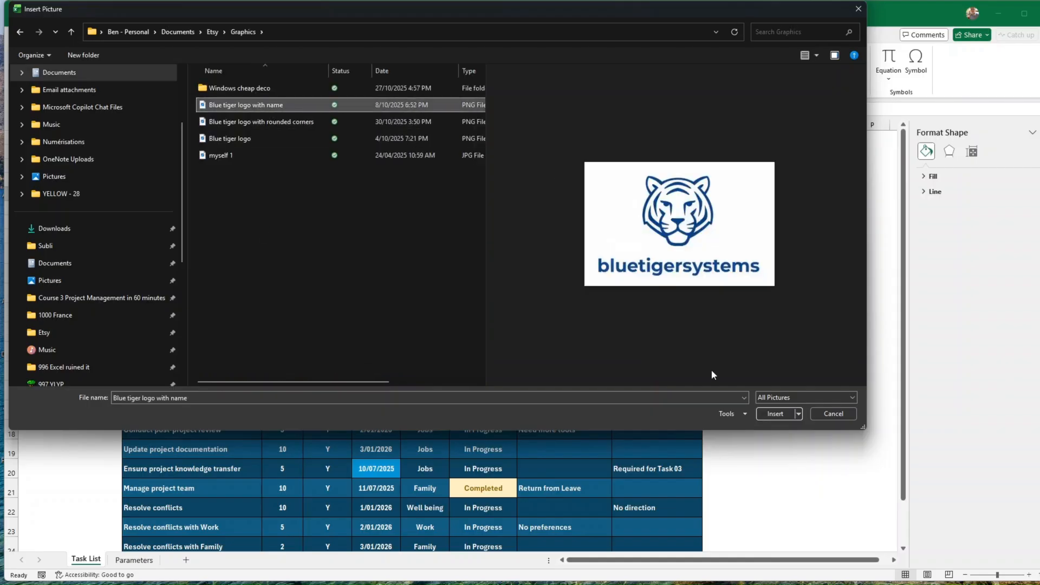
left_click(775, 413)
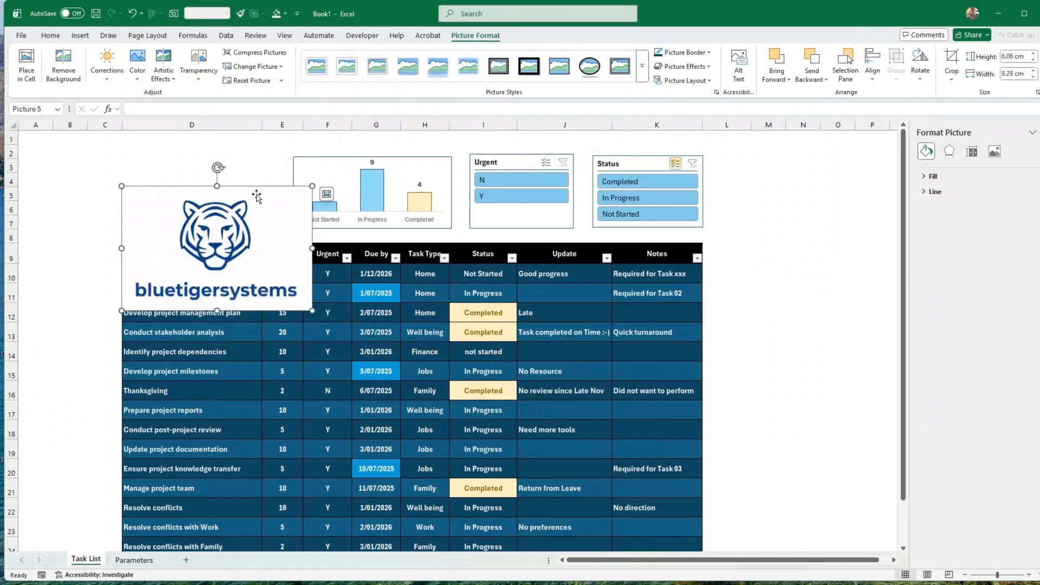
Shrink the logo to about 4.26 cm high by 6.54 cm wide and place it above the Task Name column beside the chart.
left_click_drag(312, 310, 249, 215)
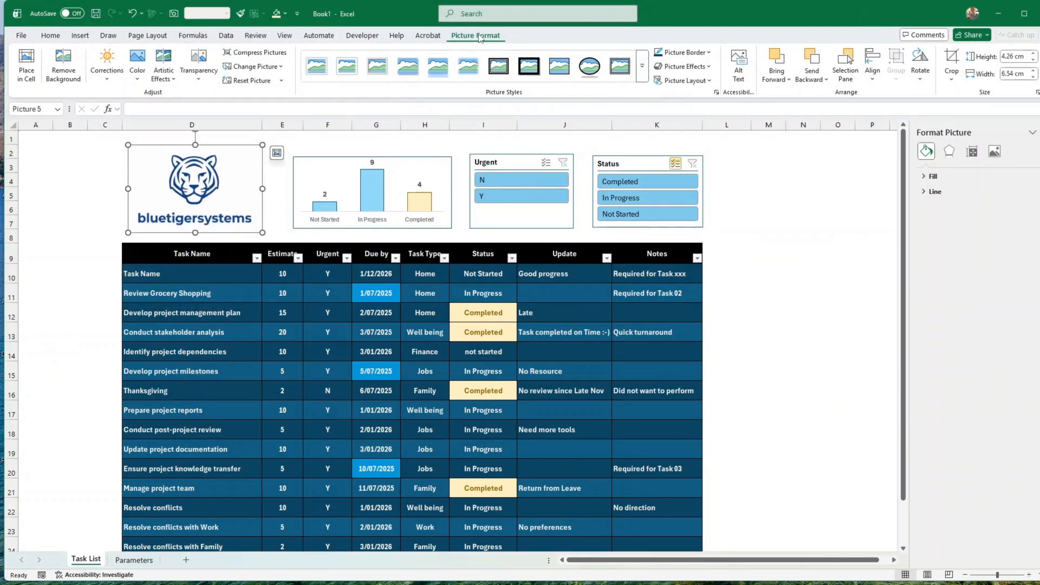
left_click(681, 55)
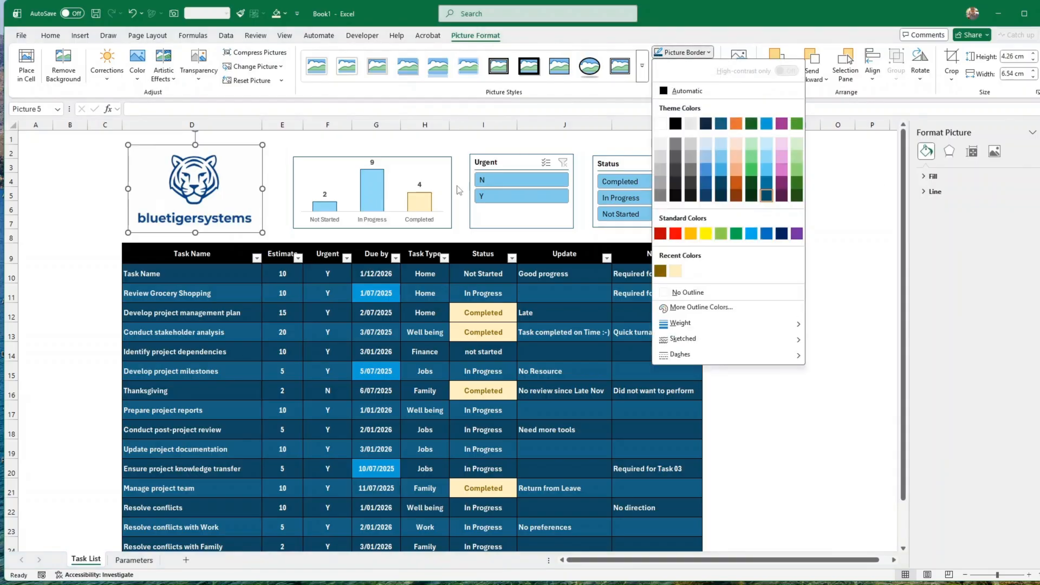
left_click(338, 149)
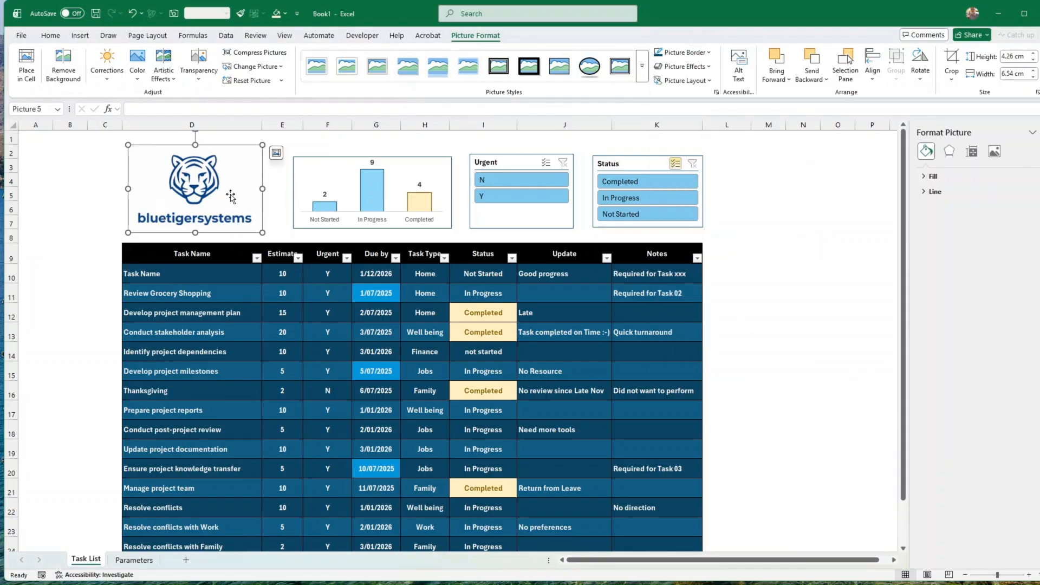
left_click(91, 192)
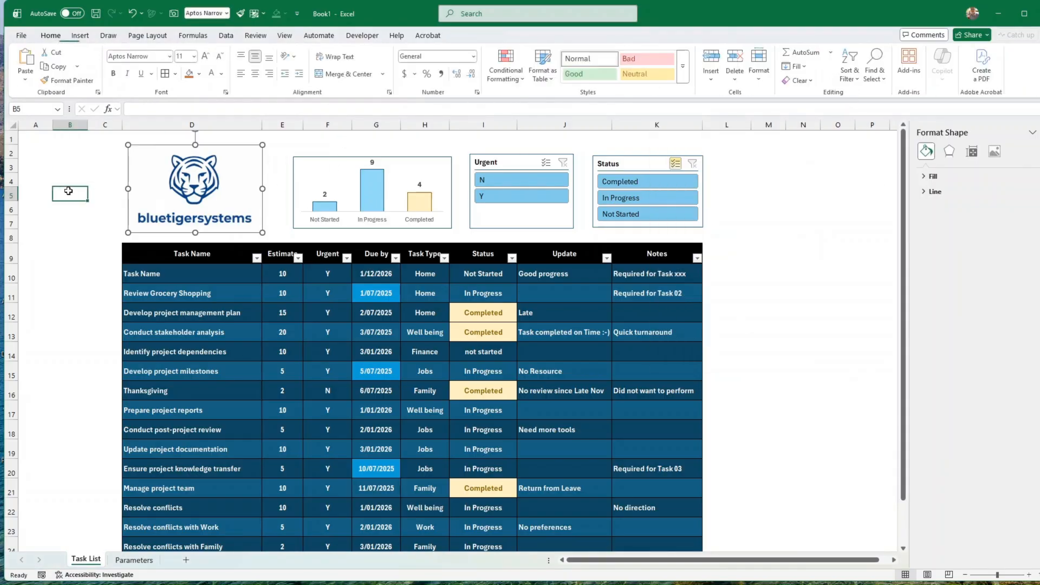
Crop the logo picture to a rounded rectangle and reduce the rounding of its corners.
left_click(240, 192)
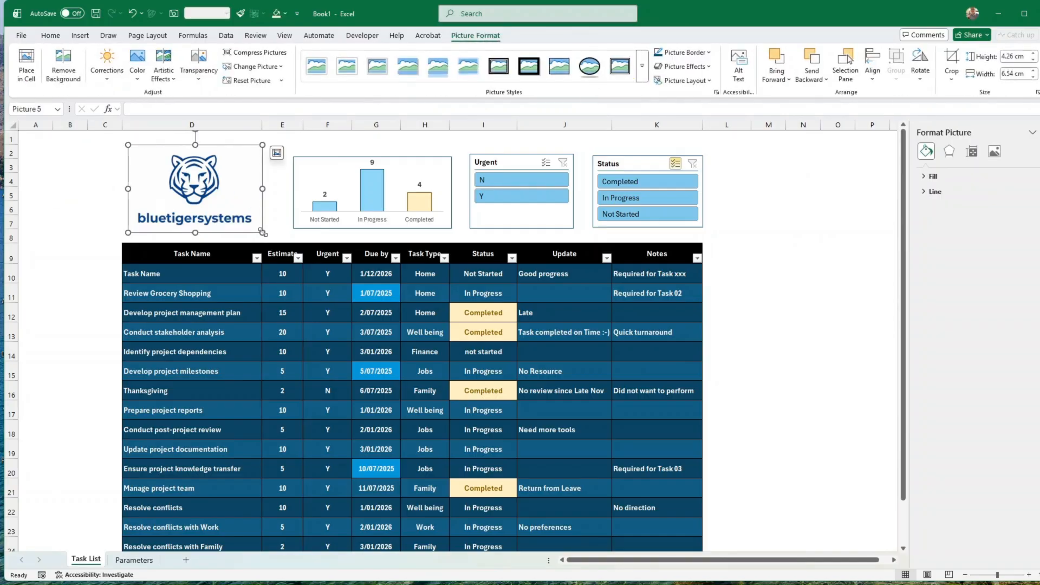
left_click(952, 79)
mouse_move(987, 115)
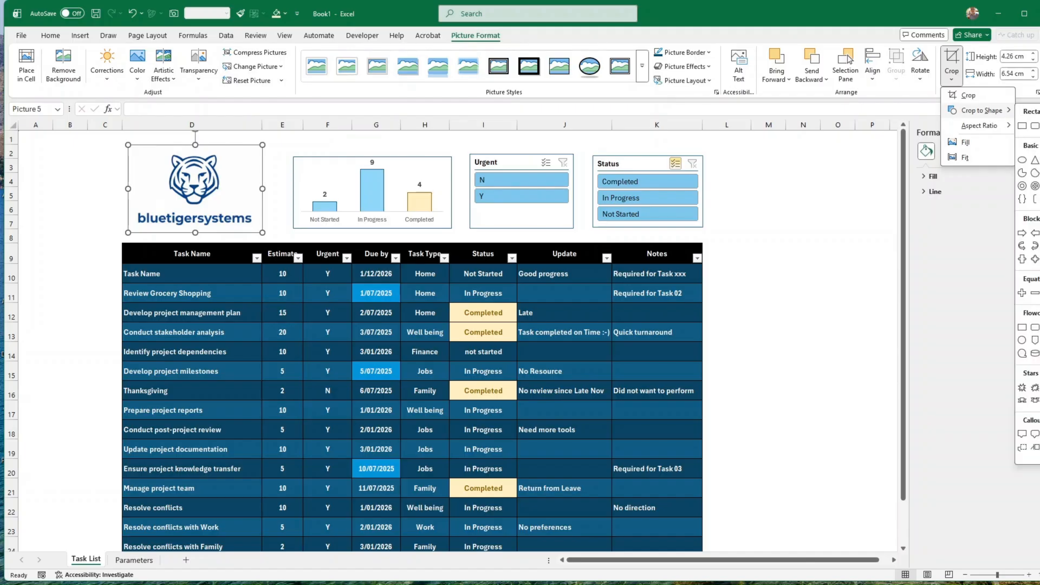
left_click(1034, 128)
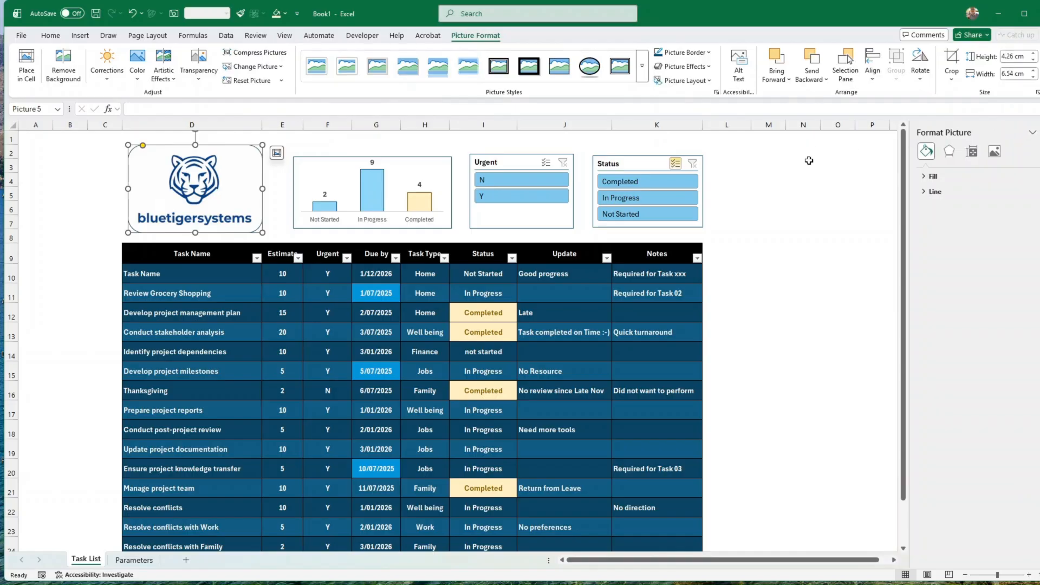
mouse_move(143, 145)
left_mouse_down()
mouse_move(173, 150)
mouse_move(137, 152)
left_mouse_up()
Shrink the logo to about 4.14 cm by 6.35 cm and give it an outer shadow offset to the bottom right.
left_click_drag(263, 145, 258, 147)
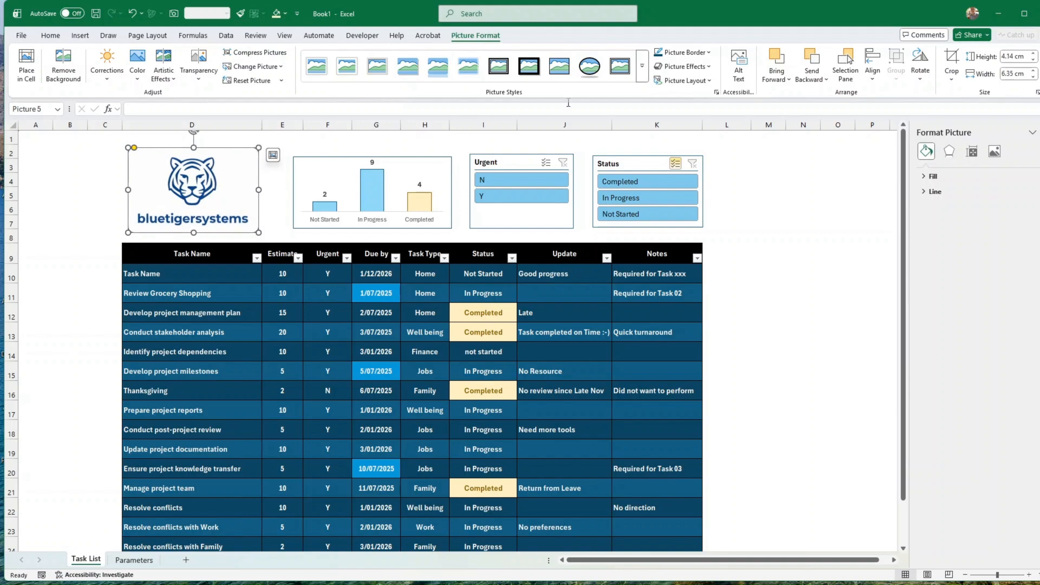
left_click(709, 68)
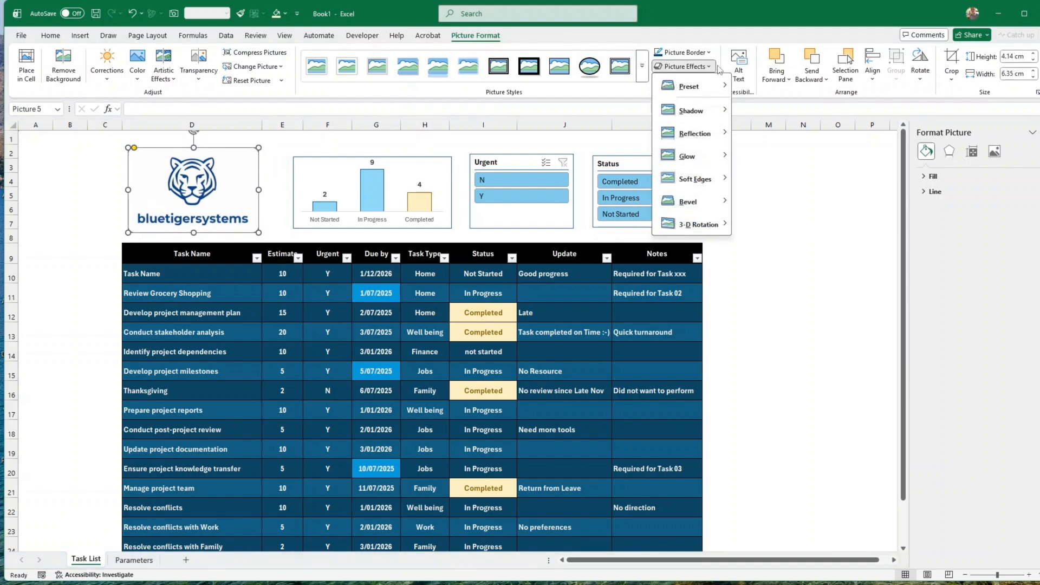
mouse_move(716, 100)
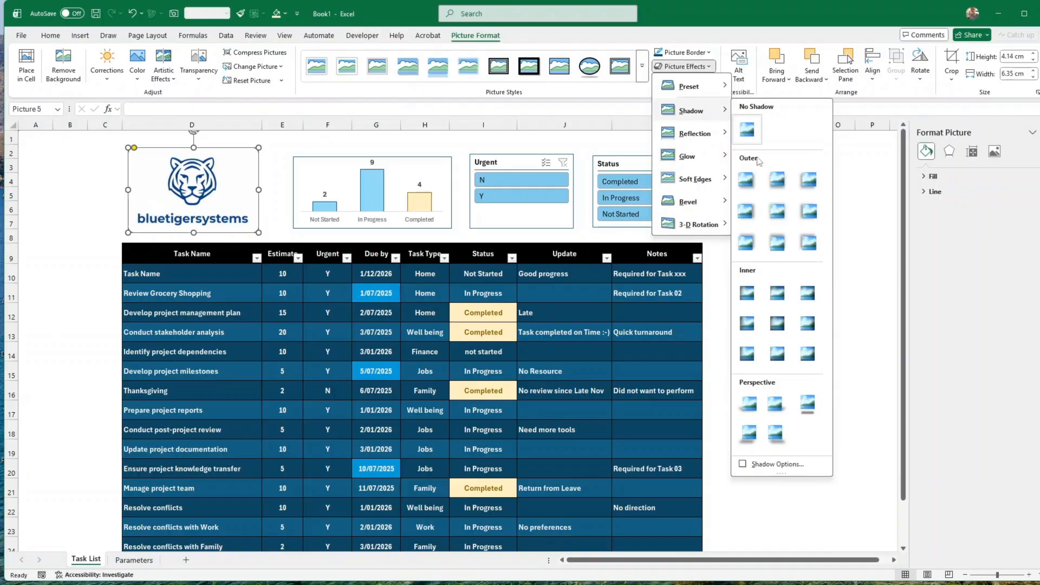
left_click(746, 180)
left_click(780, 223)
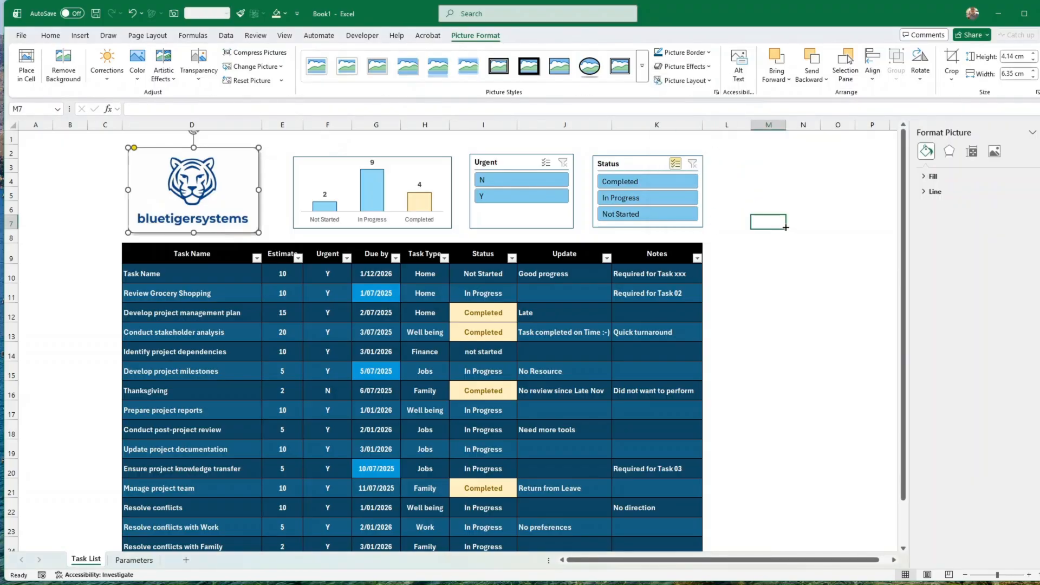
Shrink the logo further to roughly the chart's height and move the chart slightly closer to it.
left_click(239, 234)
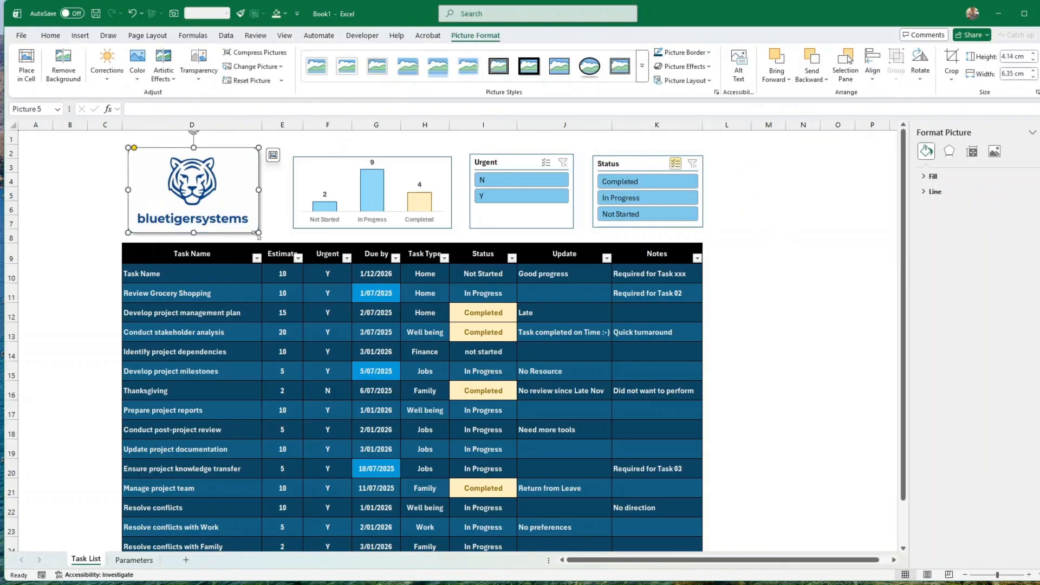
left_click_drag(257, 233, 227, 231)
left_click_drag(348, 231, 331, 229)
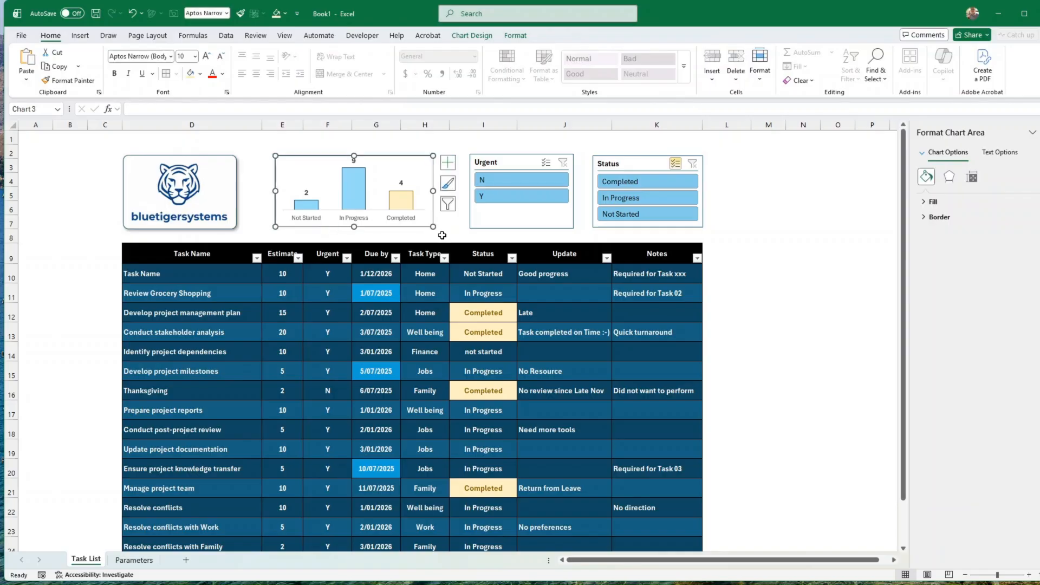
left_click(459, 235)
Select the logo, chart and both slicers together and distribute them horizontally above the table.
left_click(407, 226)
key("ctrl+a")
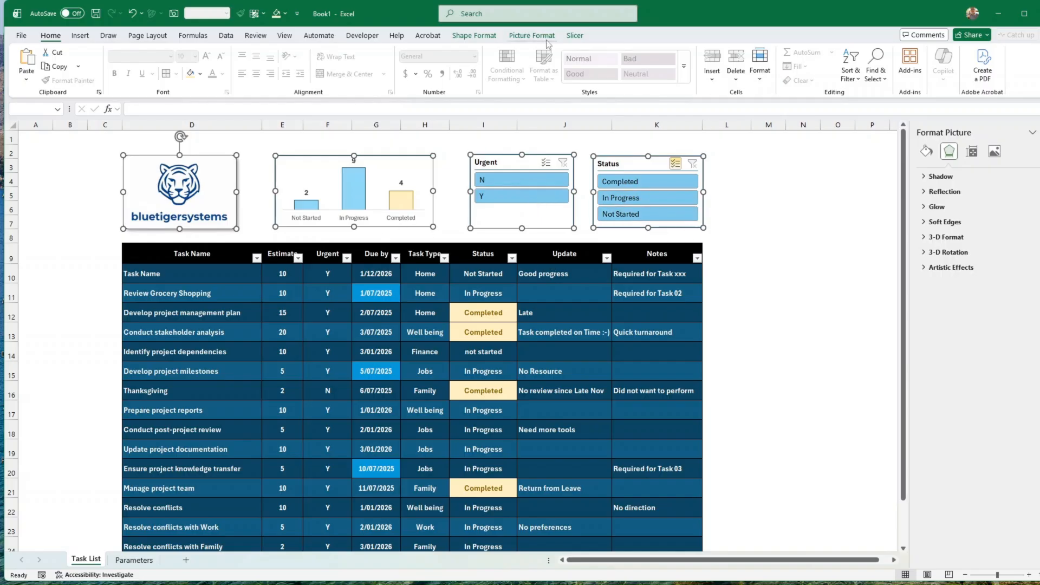
left_click(484, 36)
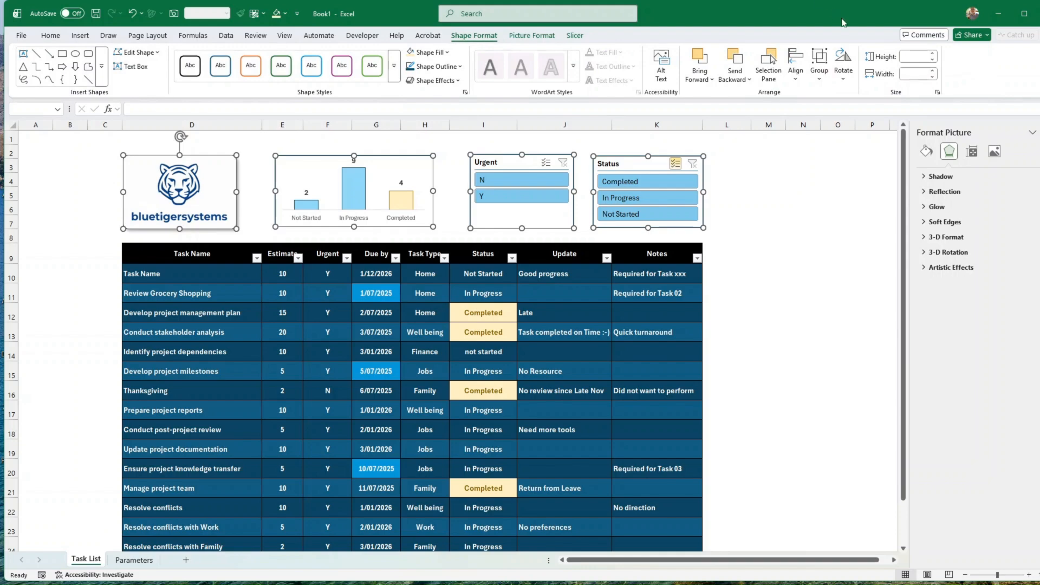
left_click(796, 80)
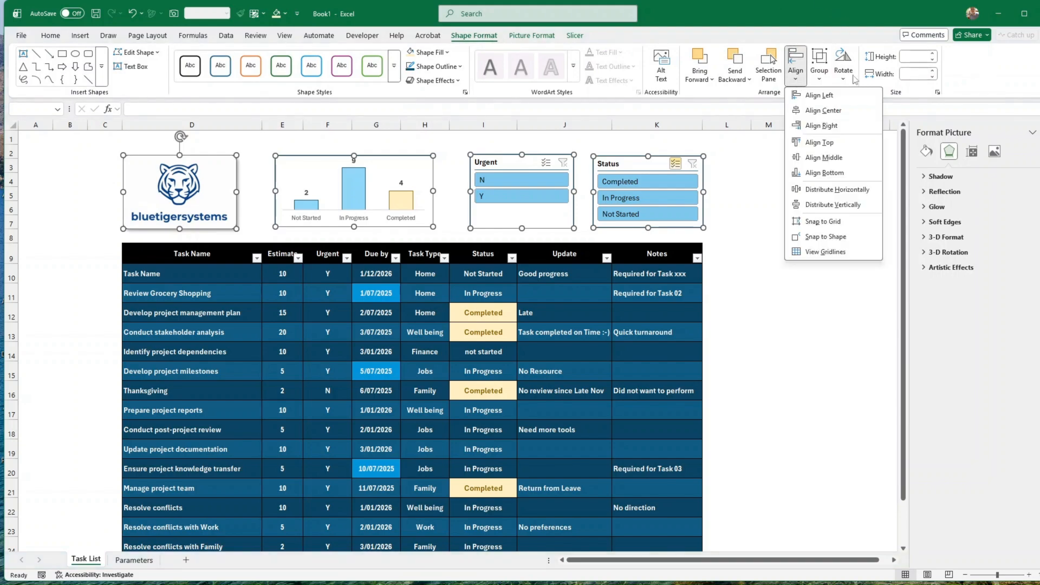
left_click(827, 191)
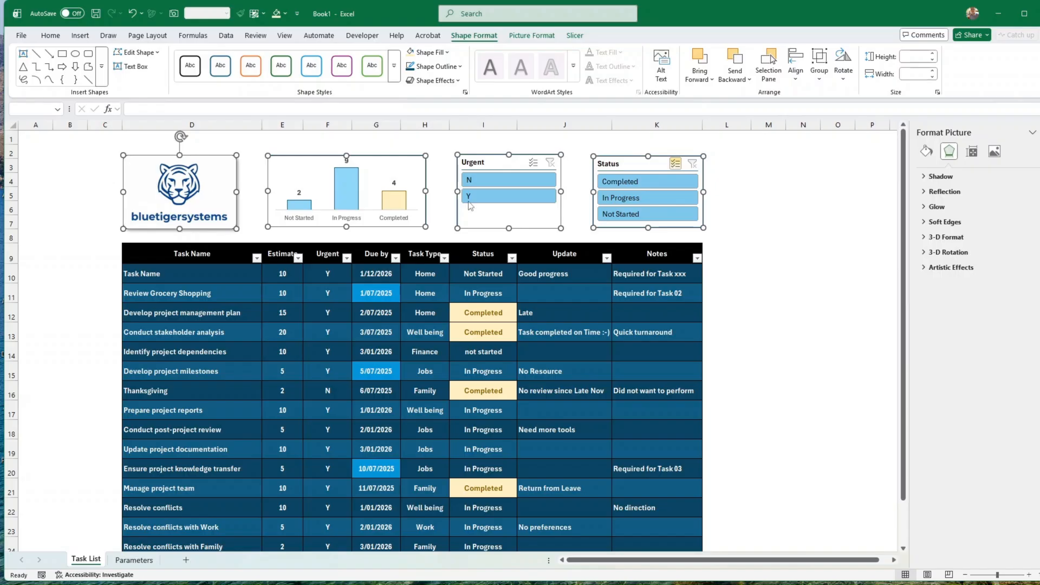
left_click(760, 282)
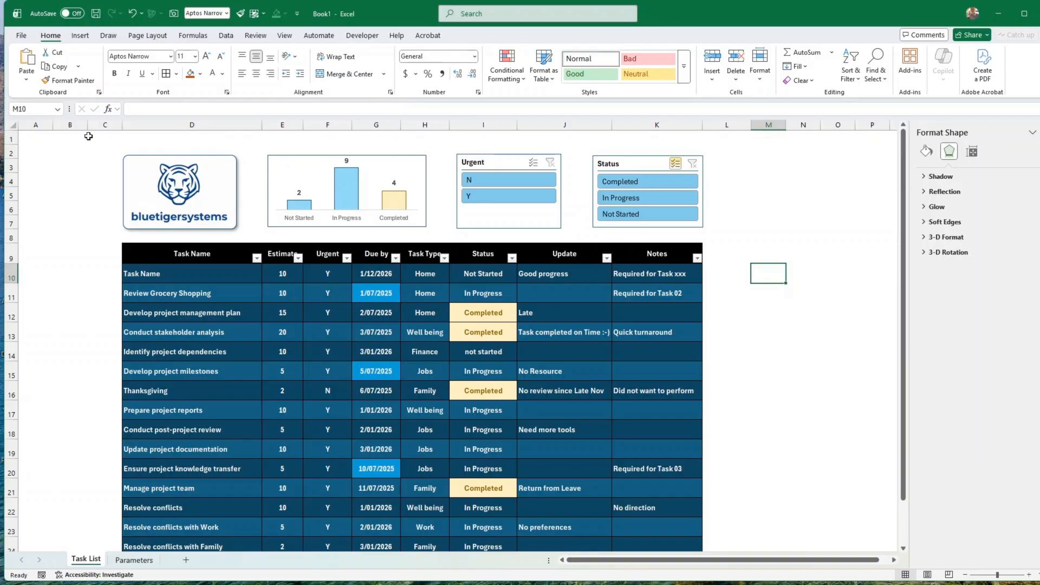
Insert two blank rows above row 1 to make room for a title banner.
left_click(10, 139)
right_click(11, 139)
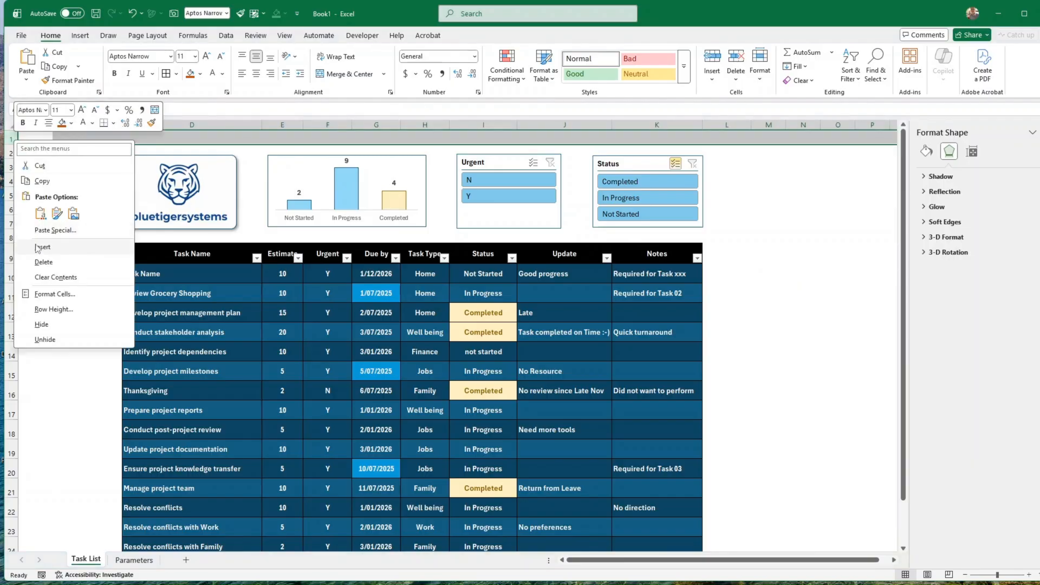
left_click(37, 249)
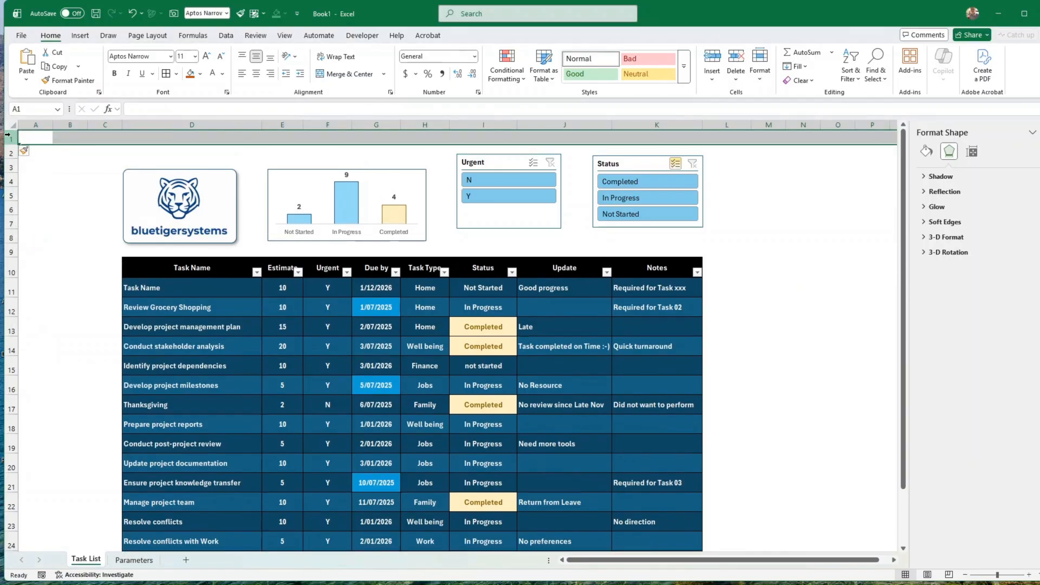
right_click(9, 135)
left_click(36, 249)
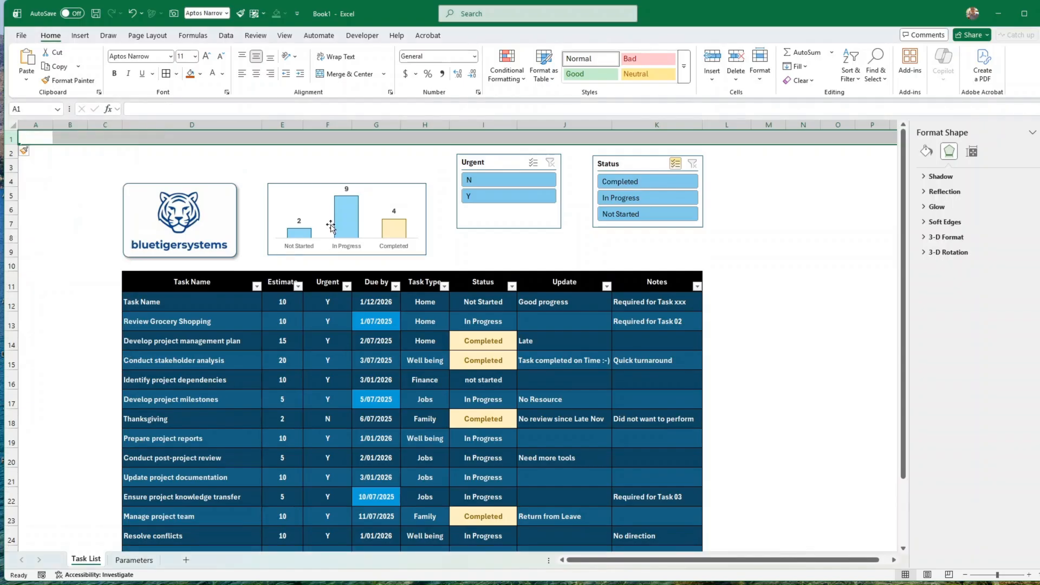
Move the Urgent and Status slicers down to line up with the logo and chart.
left_click_drag(514, 228, 514, 257)
left_click_drag(645, 227, 644, 253)
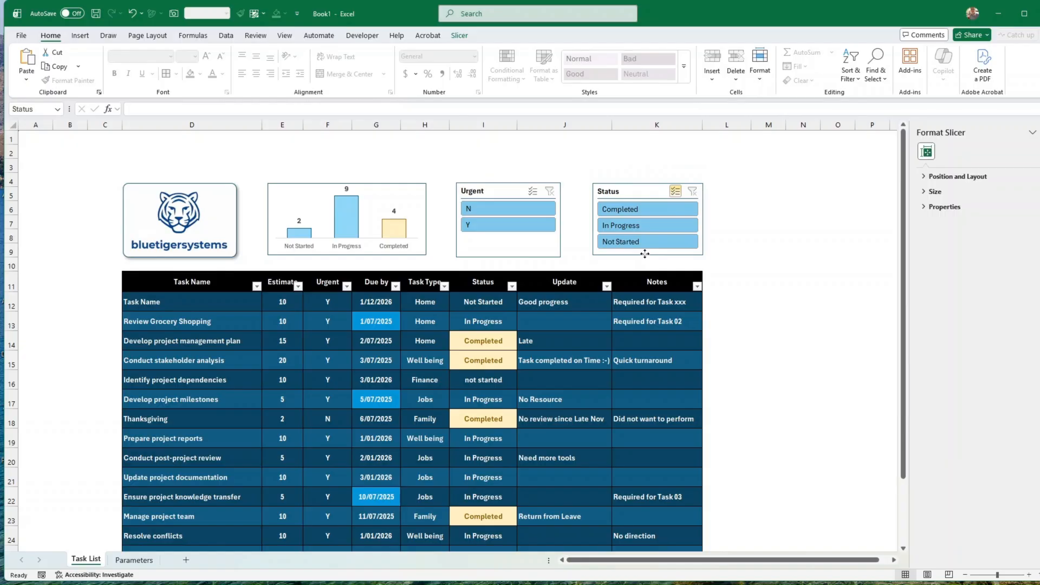
left_click(736, 279)
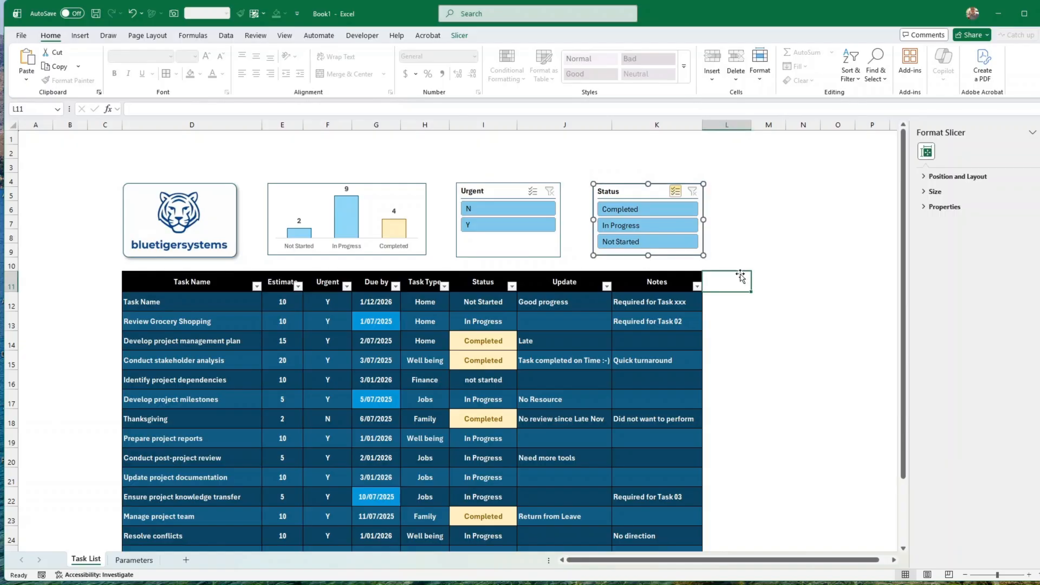
Draw a rounded rectangle about 1.83 cm by 28.21 cm across columns D to K above the header, containing "TASK LIST FOR PROJECT ABC".
left_click(81, 36)
left_click(197, 81)
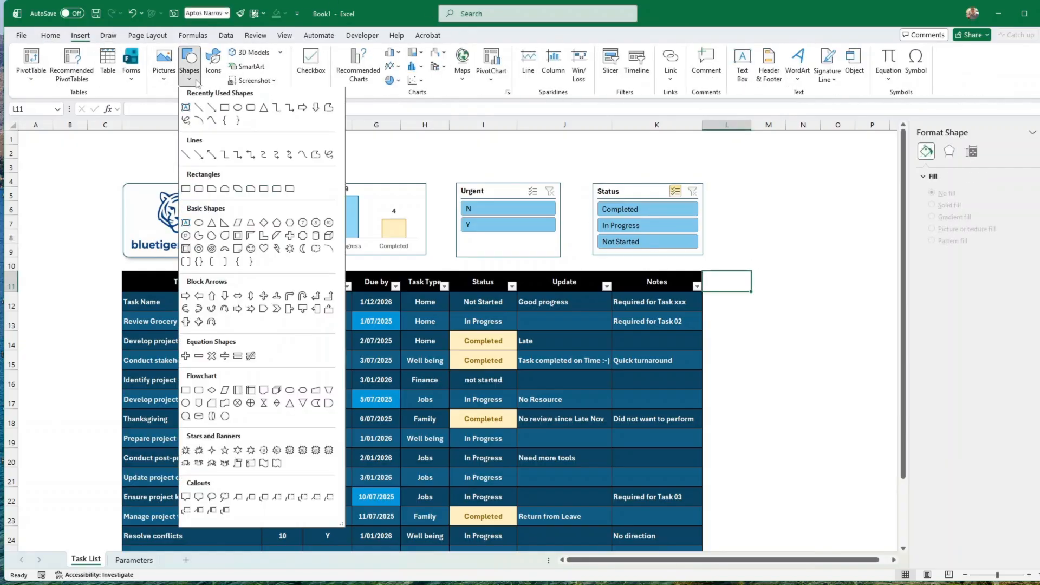
left_click(251, 107)
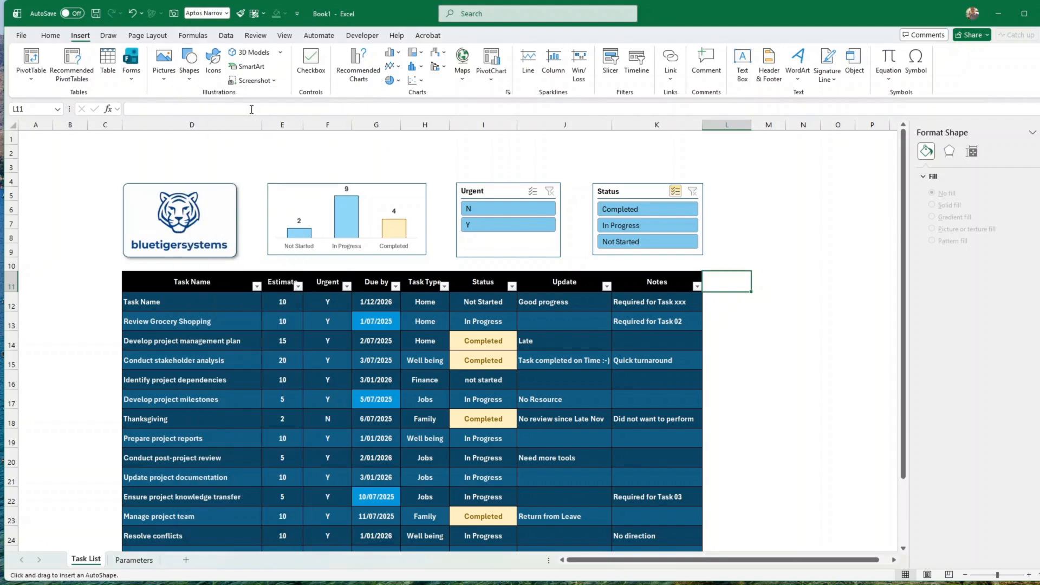
left_click_drag(126, 140, 703, 176)
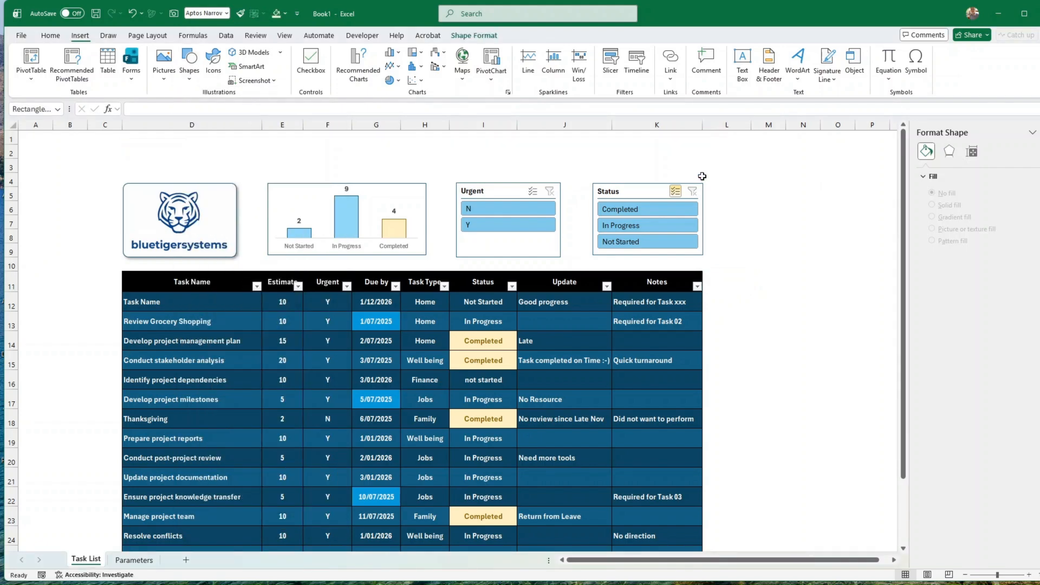
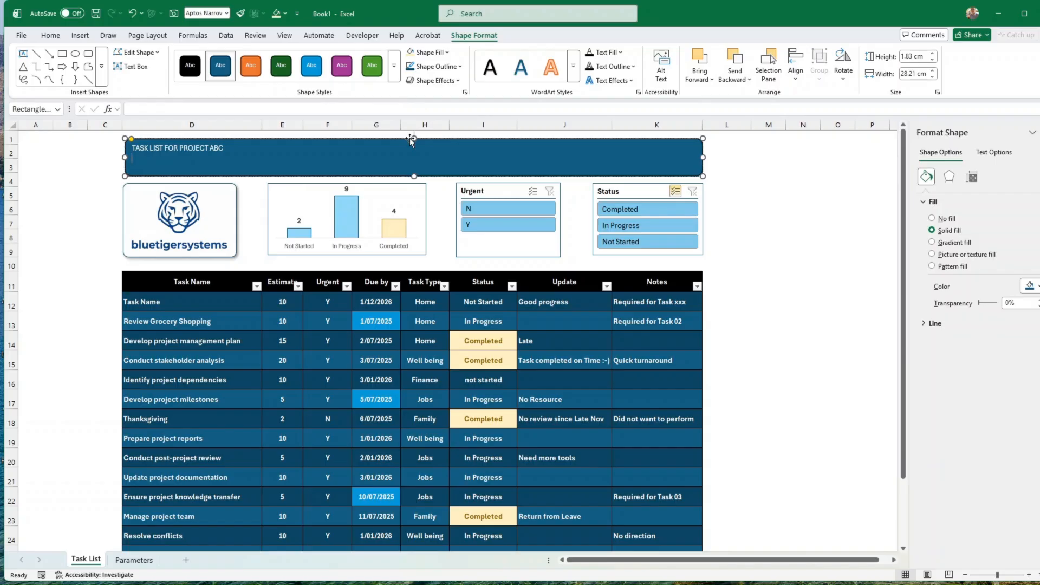
left_click(764, 179)
Make the banner title bold, enlarge it to 20 pt and centre it horizontally and vertically in the shape.
left_click(661, 168)
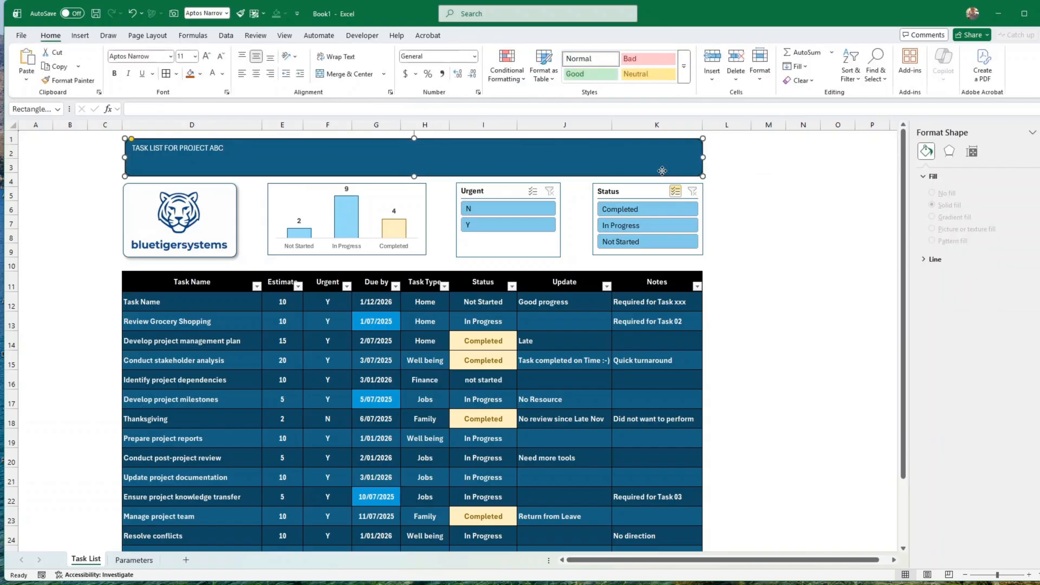
left_click(50, 36)
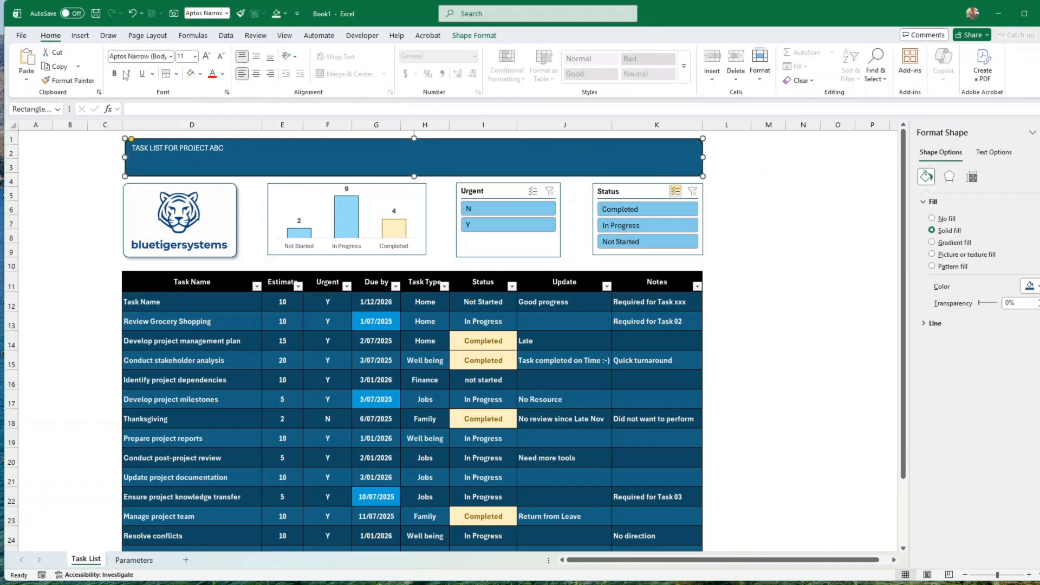
left_click(114, 73)
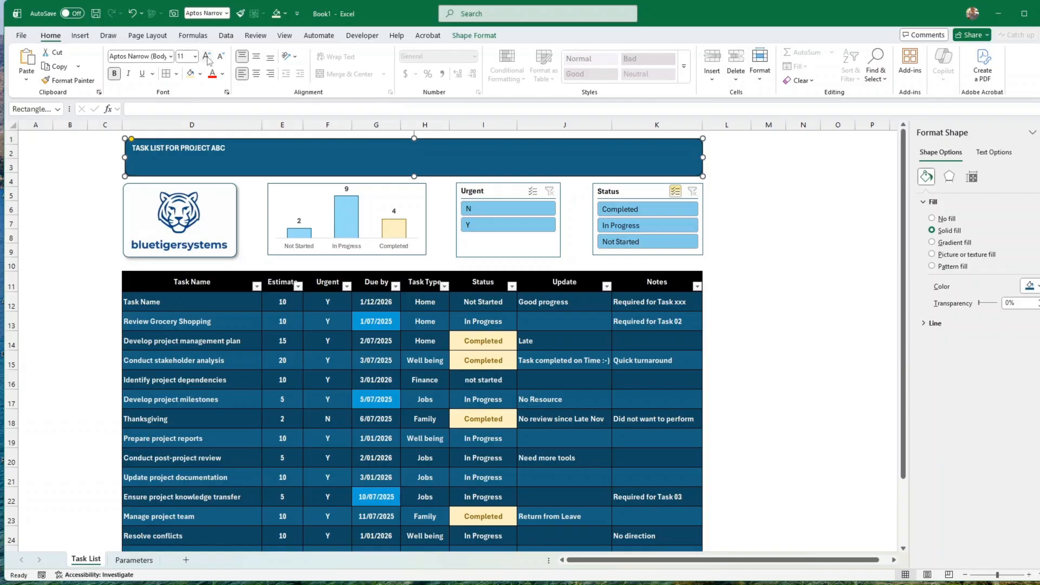
left_click(208, 58)
left_click(209, 58)
left_click(210, 59)
left_click(211, 59)
left_click(256, 73)
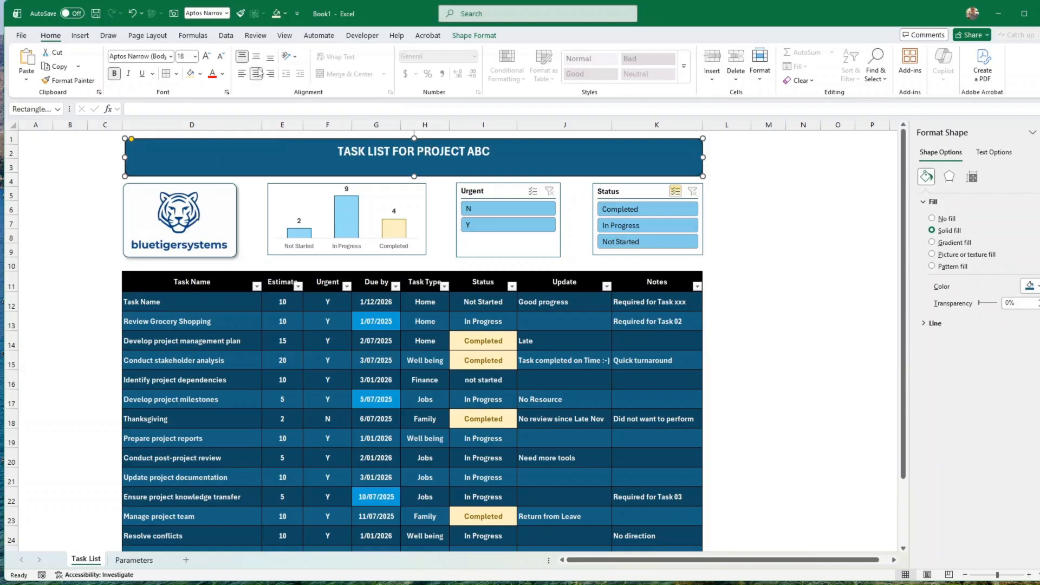
left_click(256, 56)
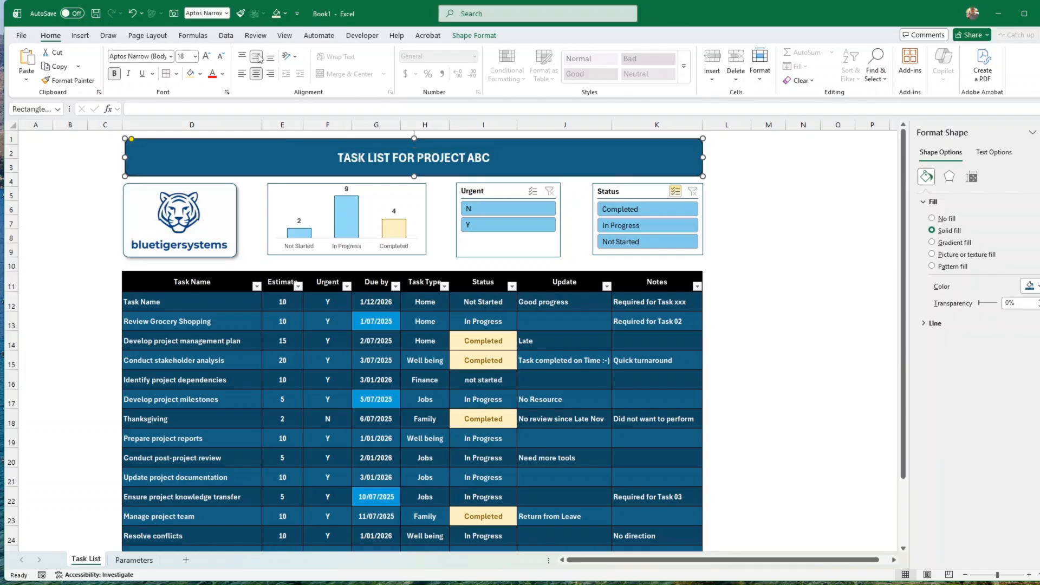
left_click(211, 58)
Try the Amasis MT Pro Black and Bahnschrift SemiBold SemiConden fonts on the banner title.
left_click(171, 56)
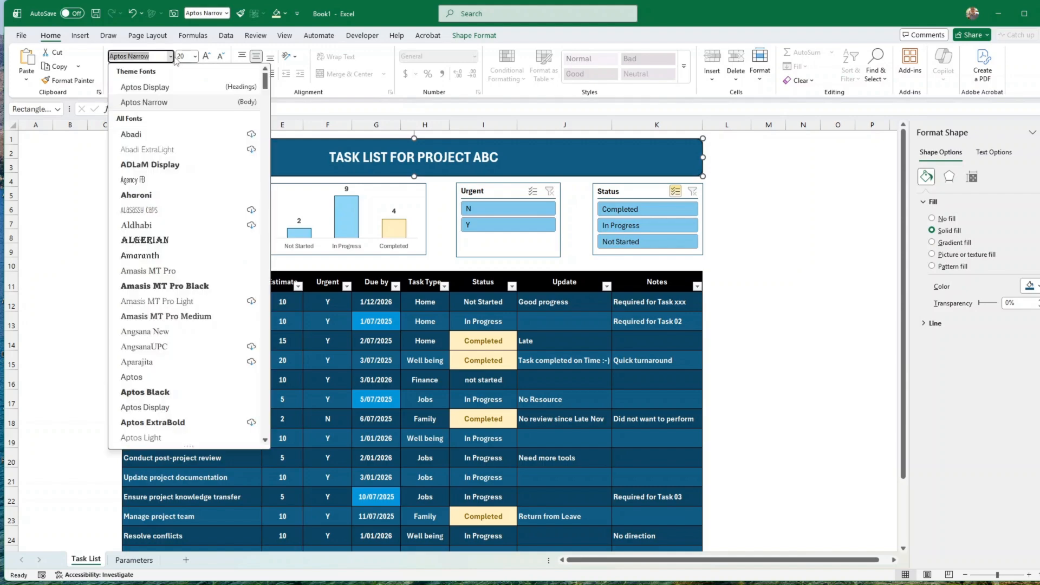
left_click(164, 285)
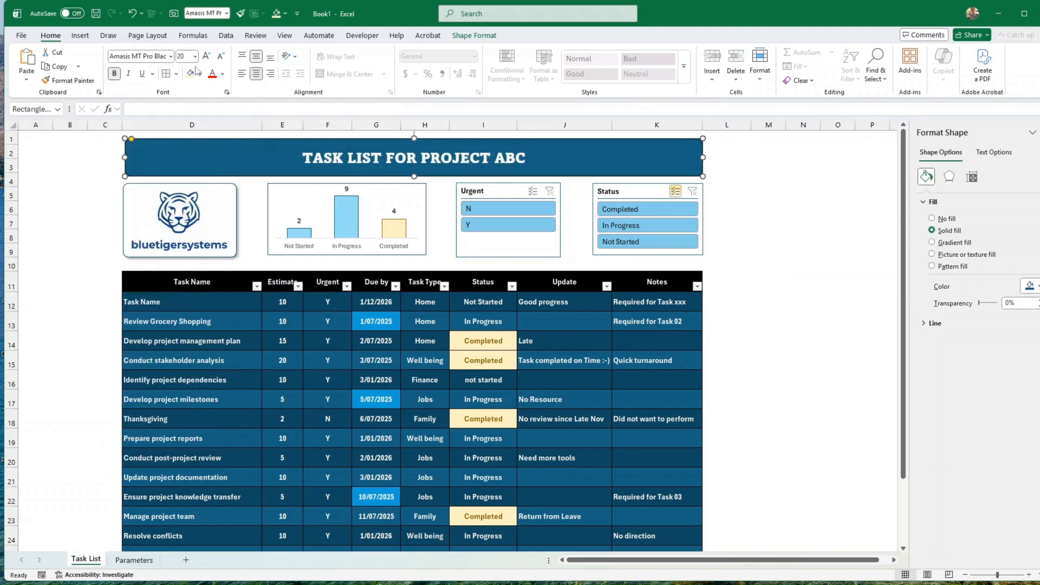
left_click(171, 57)
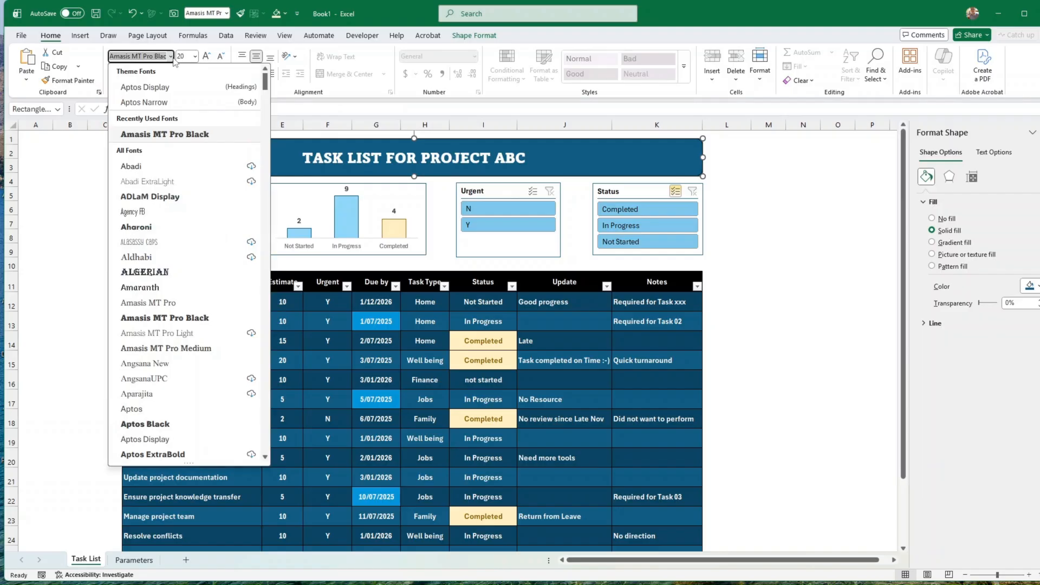
left_click_drag(269, 86, 272, 115)
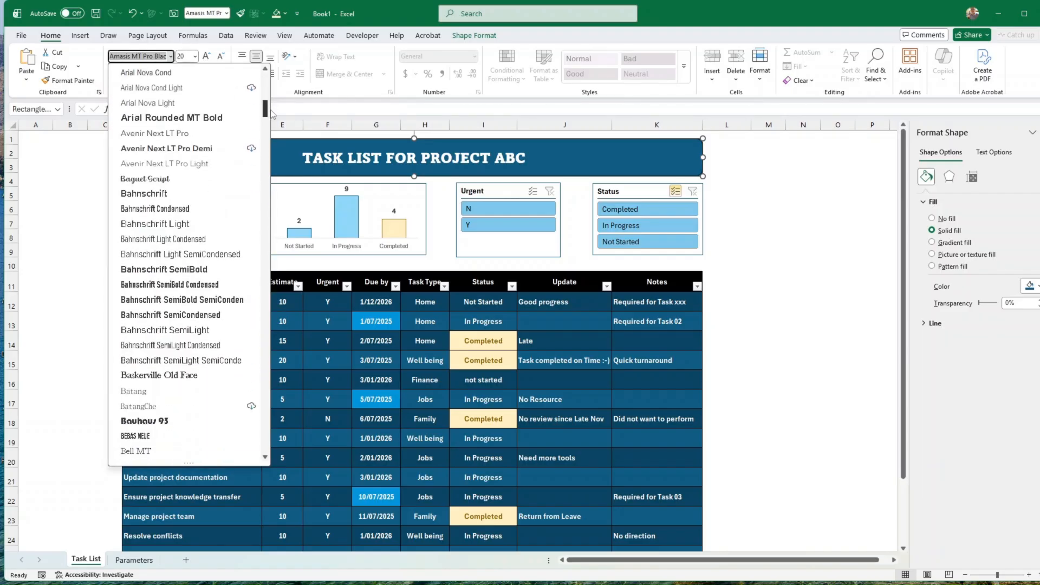
left_click(202, 300)
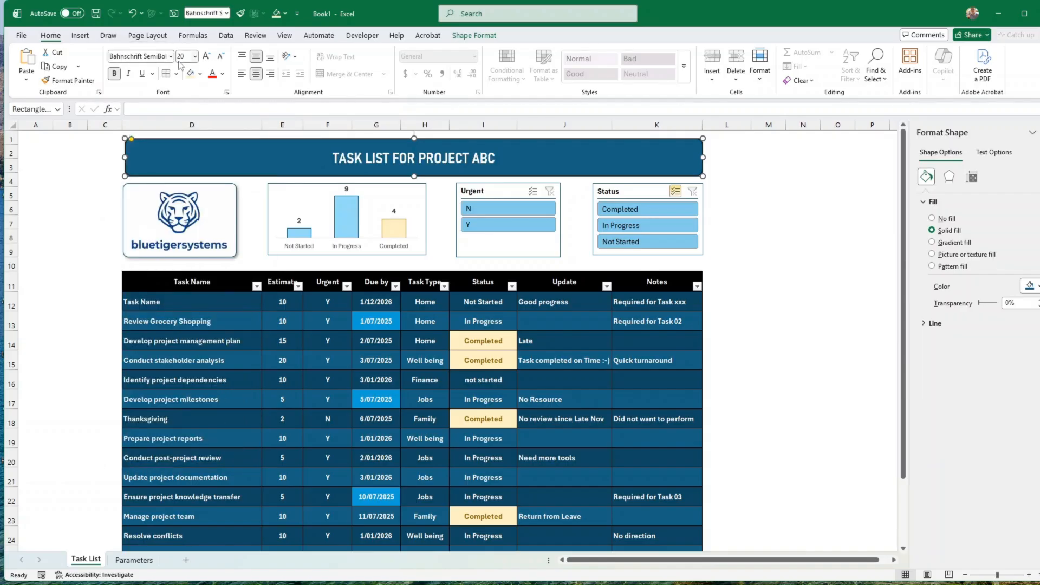
Enlarge the banner title to 28 pt and set its font to Bahnschrift SemiBold.
left_click(206, 57)
left_click(207, 57)
left_click(207, 57)
left_click(206, 57)
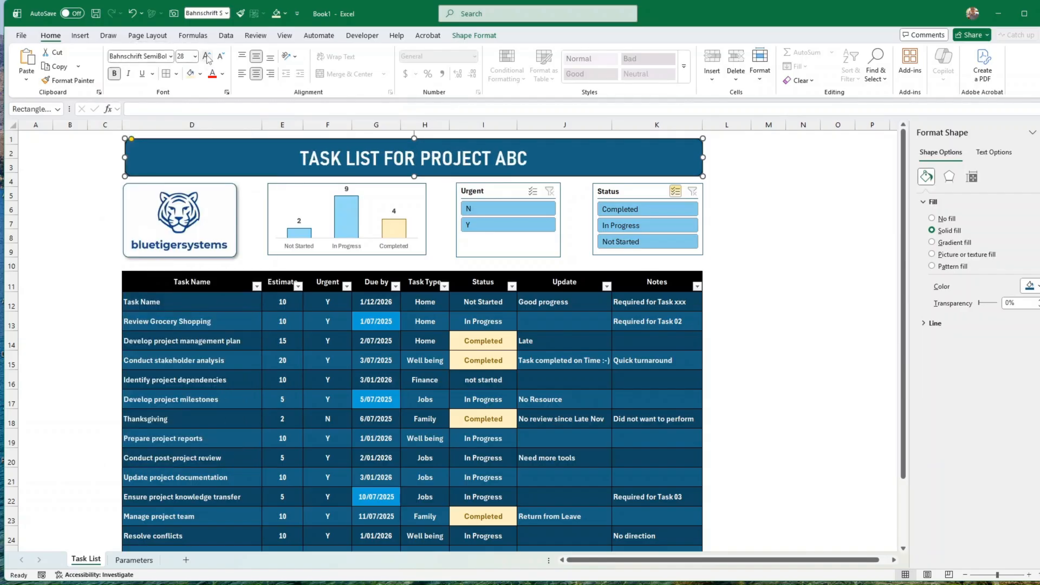
left_click(171, 56)
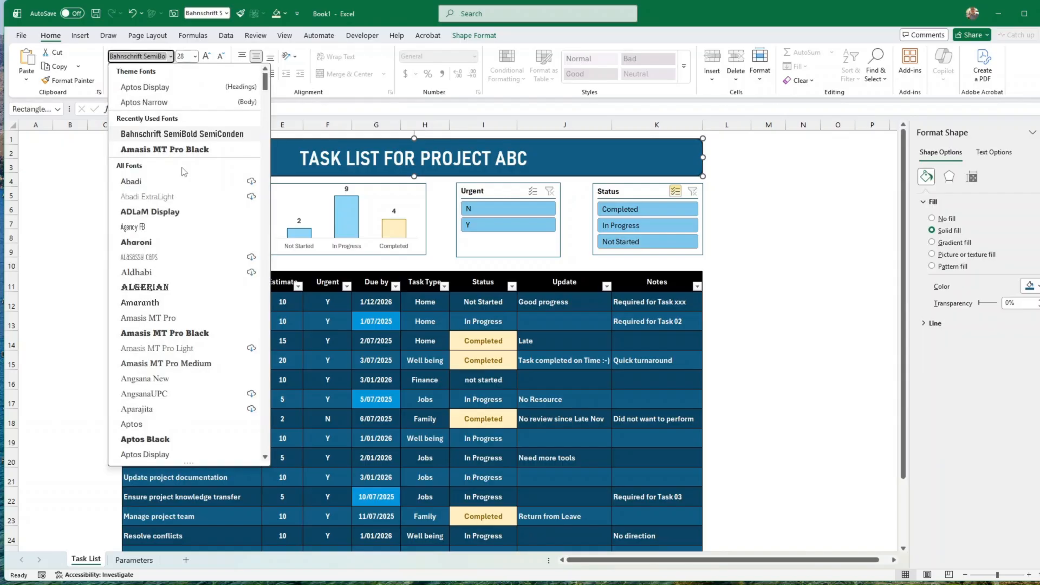
scroll(184, 173, "down", 10)
scroll(189, 319, "down", 7)
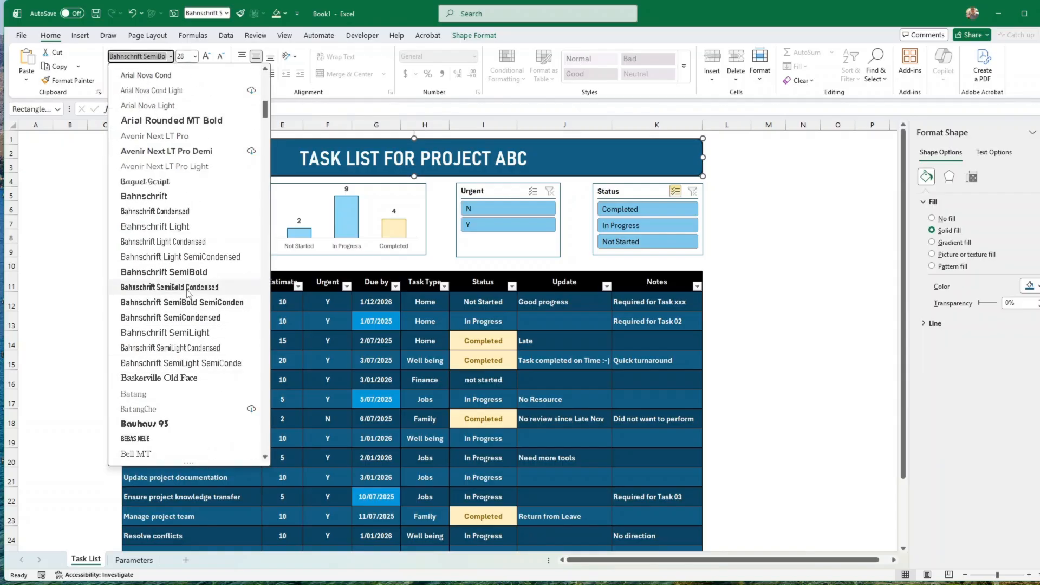
left_click(197, 276)
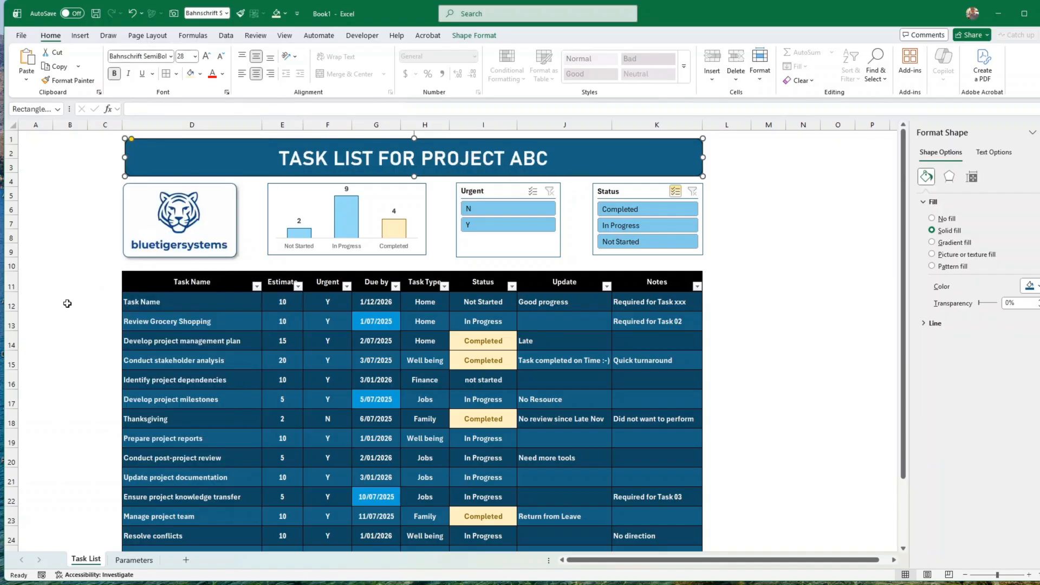
left_click(69, 300)
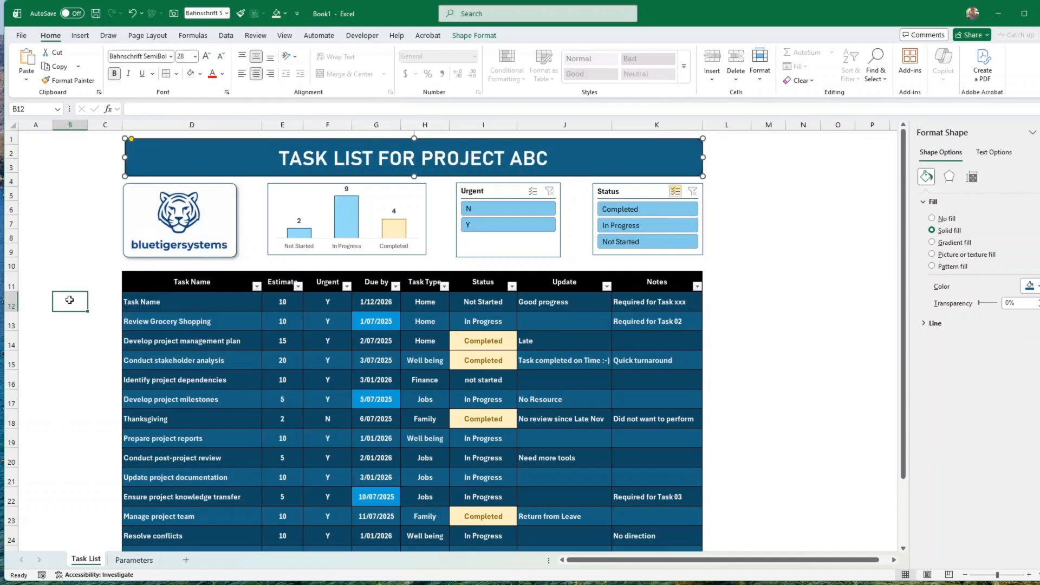
Fill the title banner with the dark-variation linear gradient at 0°, running from darker to lighter blue.
left_click(659, 174)
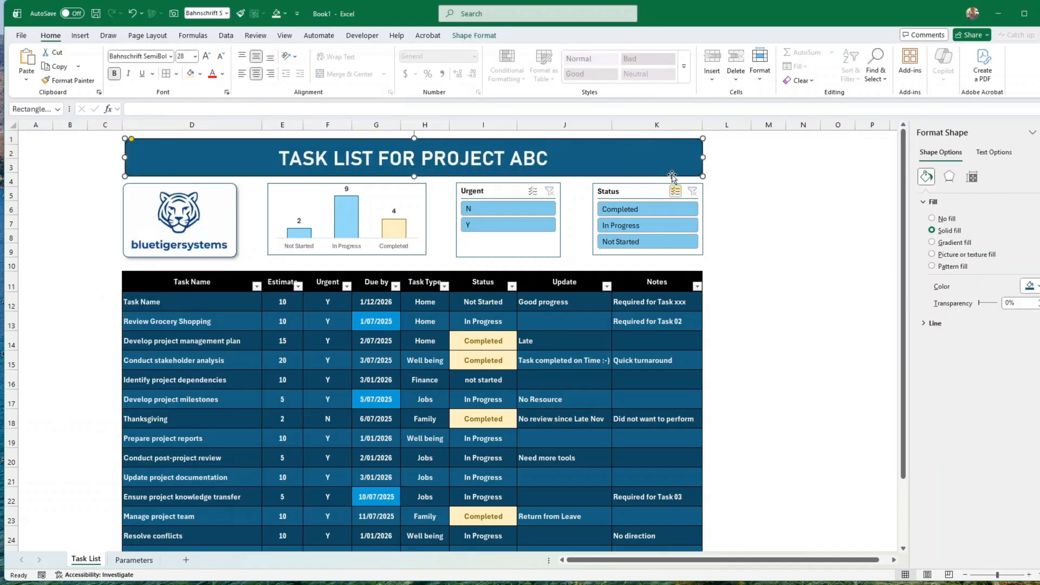
left_click(486, 39)
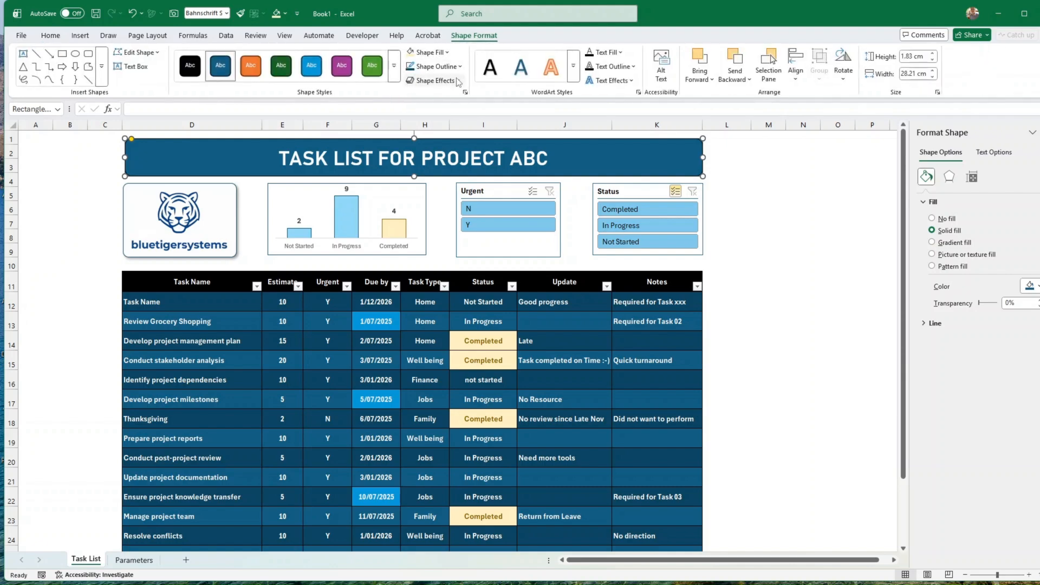
right_click(448, 56)
left_click(447, 53)
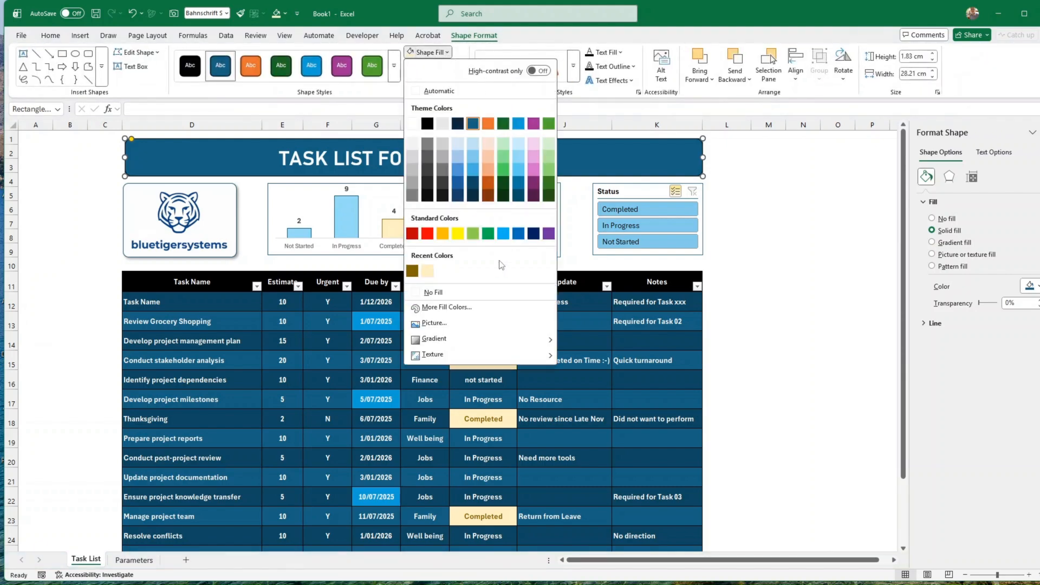
mouse_move(476, 342)
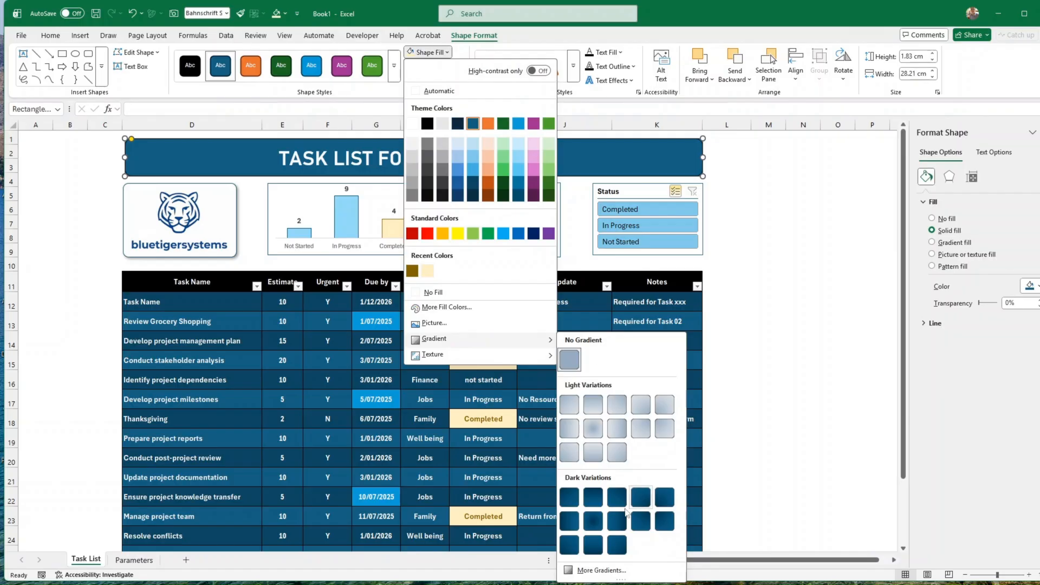
left_click(570, 522)
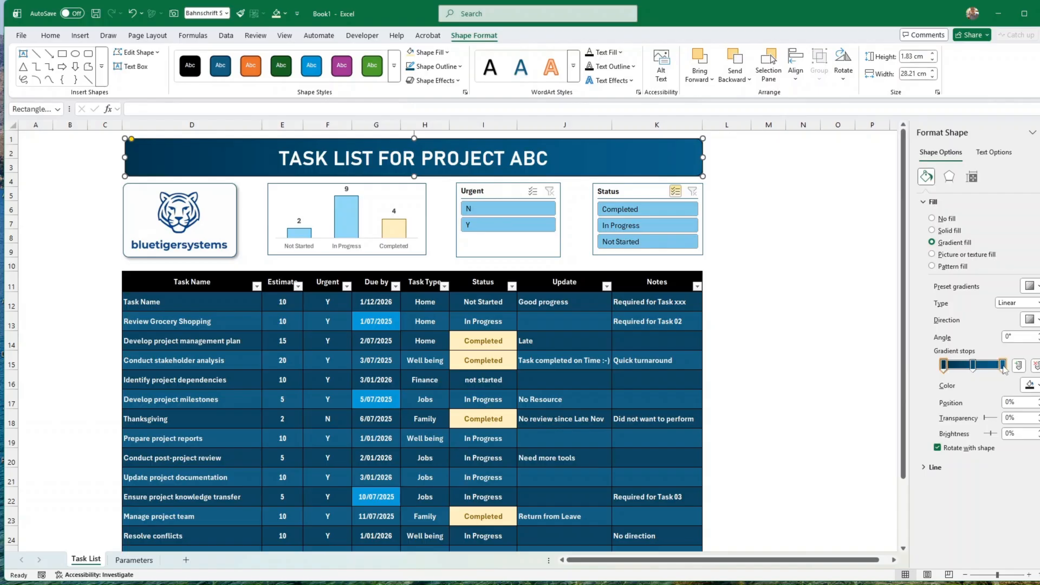
Set the first and last gradient stops of the title banner to light blue with 40% brightness.
left_click(1037, 386)
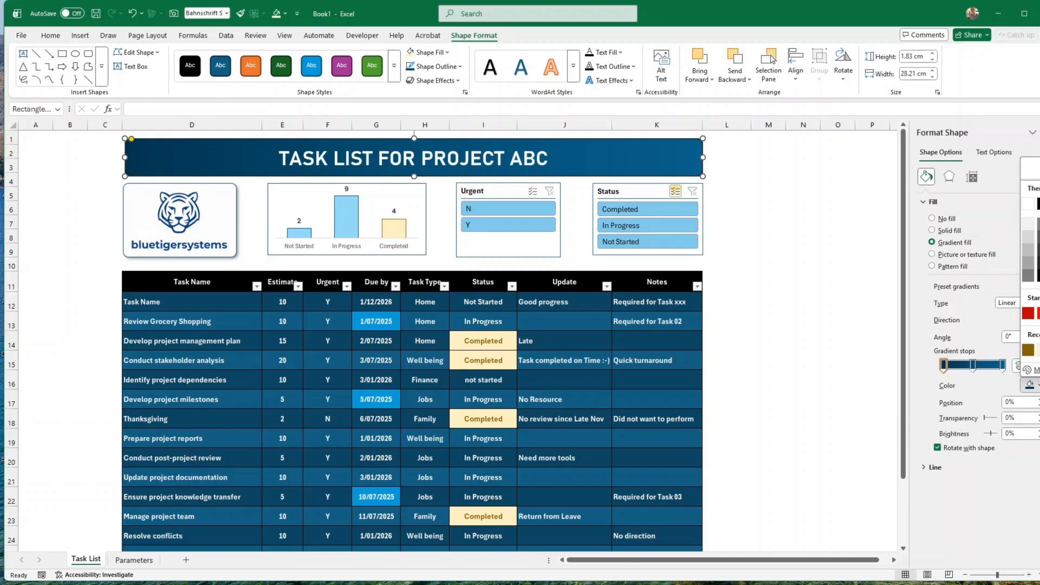
left_click(1039, 250)
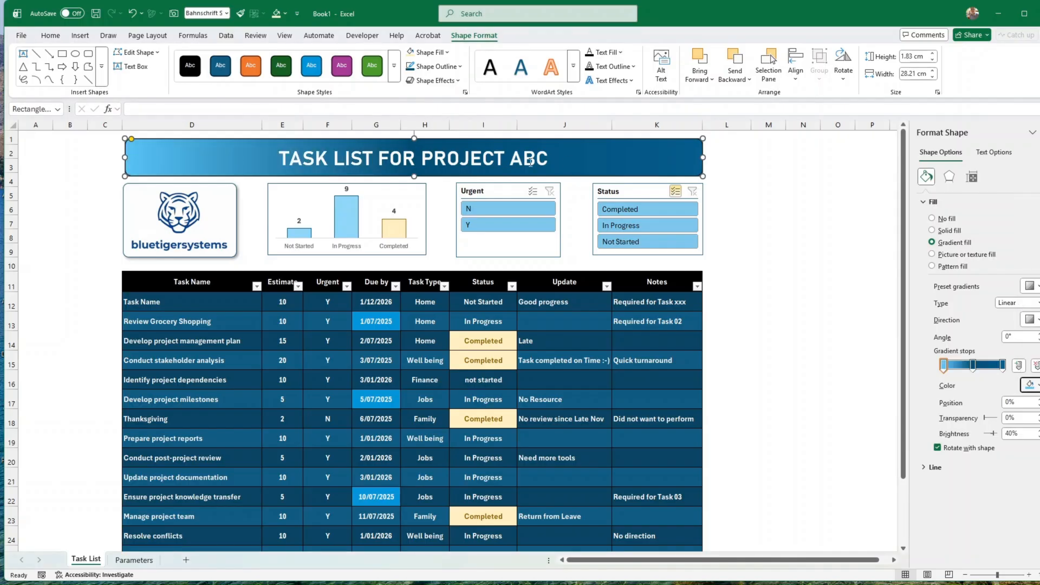
left_click(1001, 366)
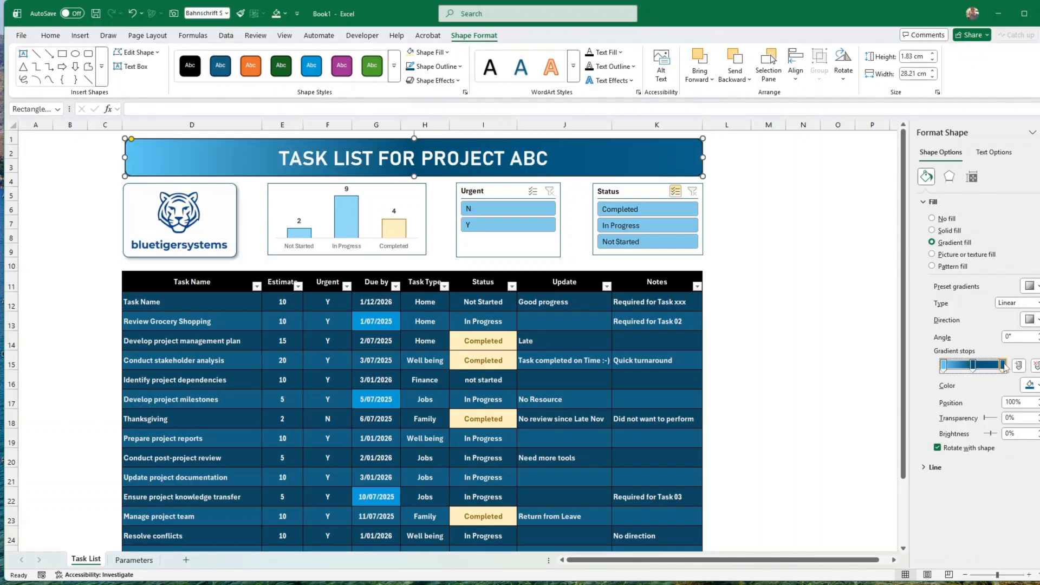
left_click(1036, 385)
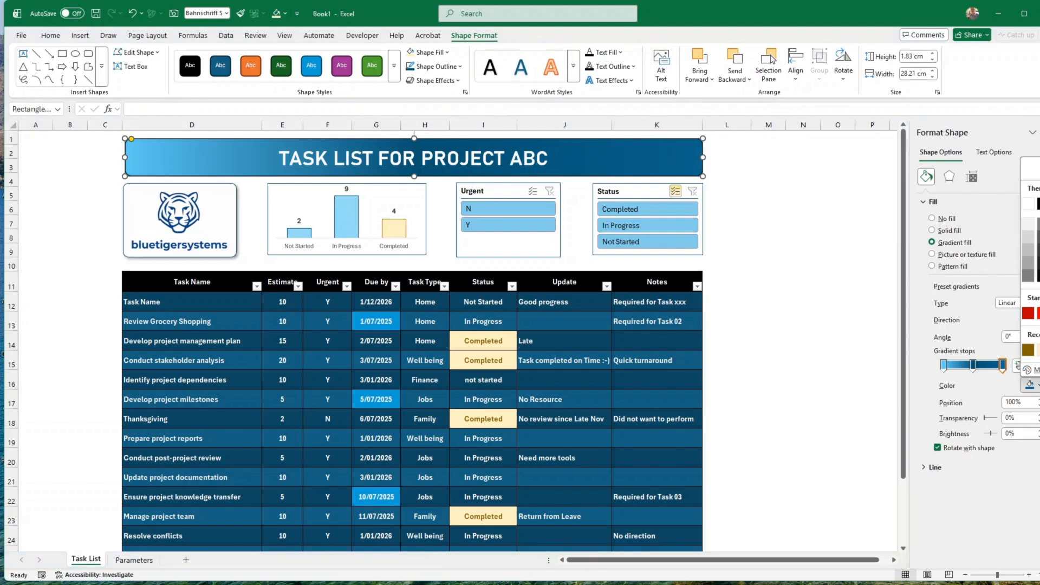
left_click(1039, 249)
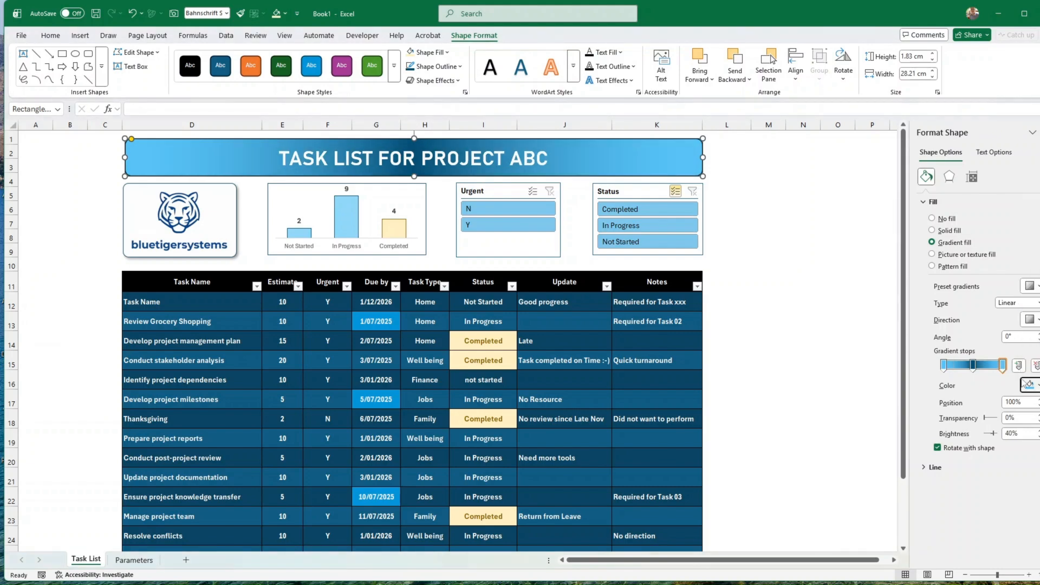
Recolor the title banner's last gradient stop to the standard mid blue with 0% brightness.
left_click(1036, 386)
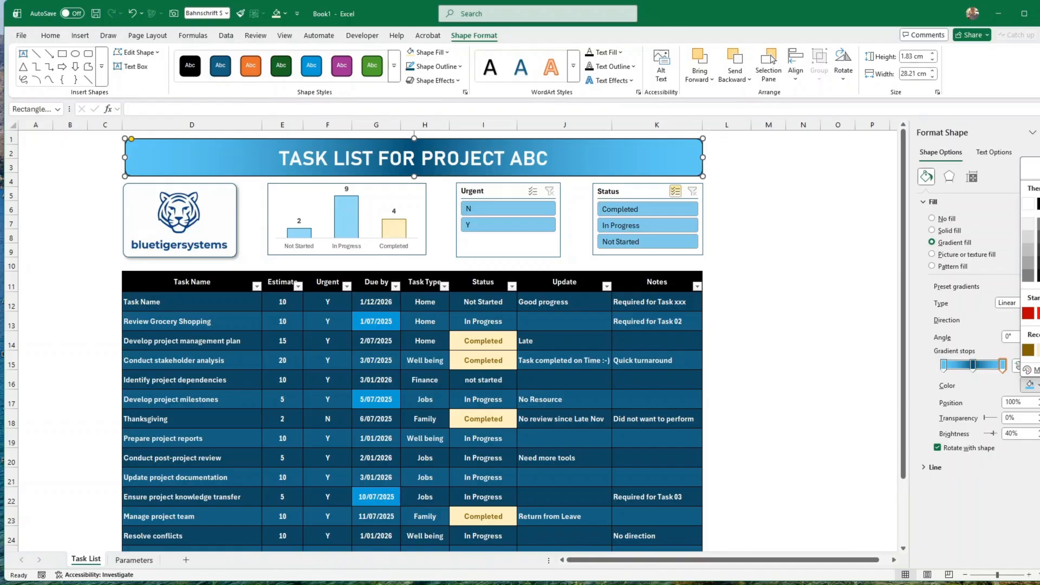
left_click(1039, 263)
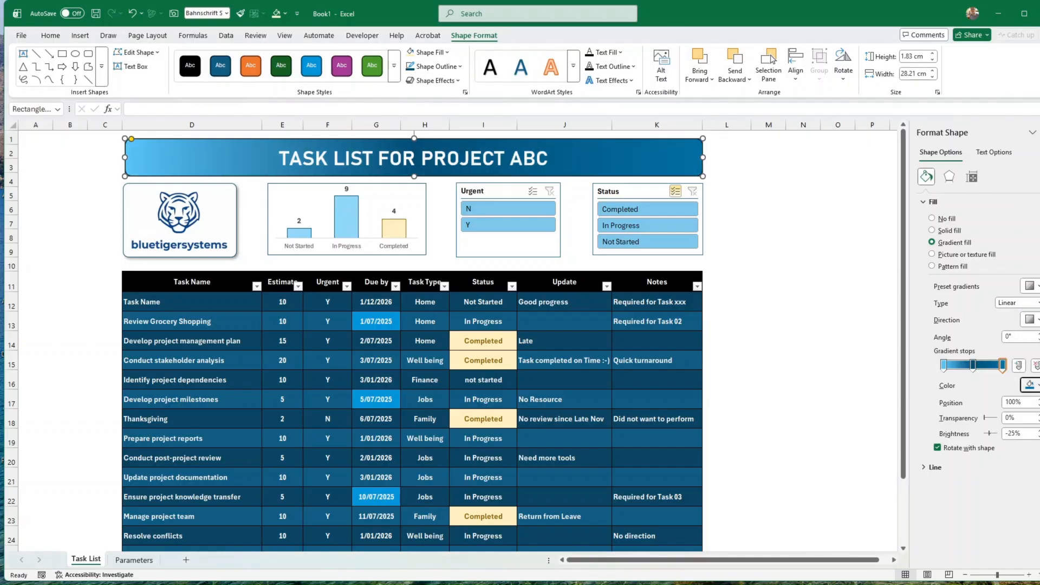
left_click(1036, 385)
left_click(1039, 204)
left_click(803, 320)
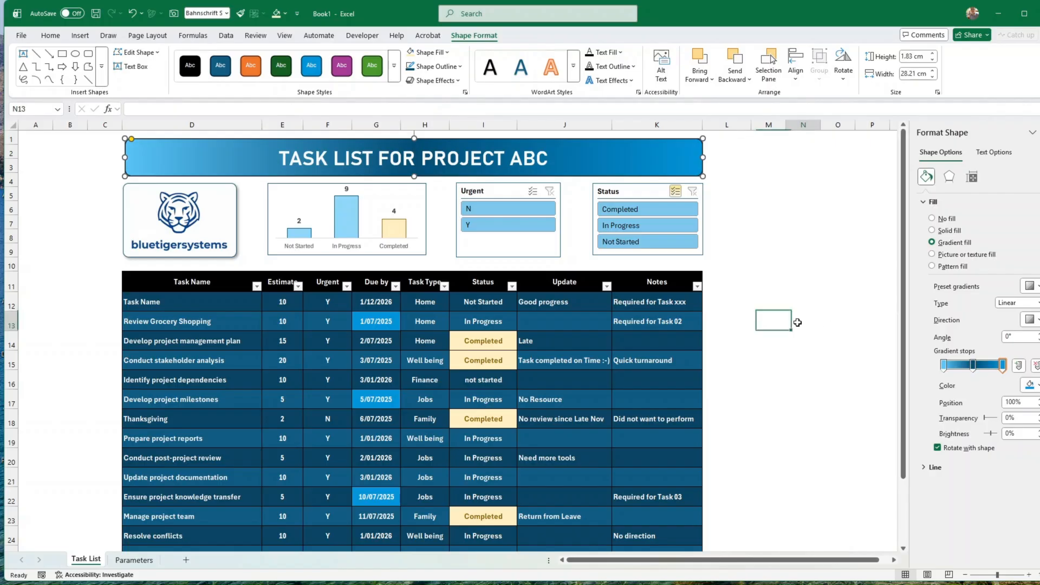
Duplicate the bluetigersystems logo, shrink the copy and place it inside the title banner before the title text.
left_click(234, 250)
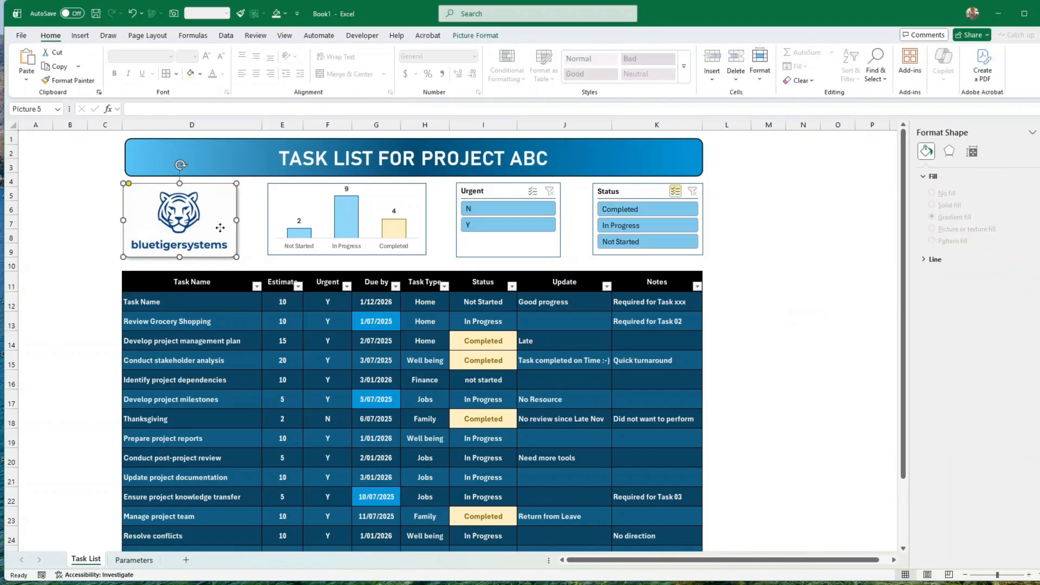
key("ctrl+d")
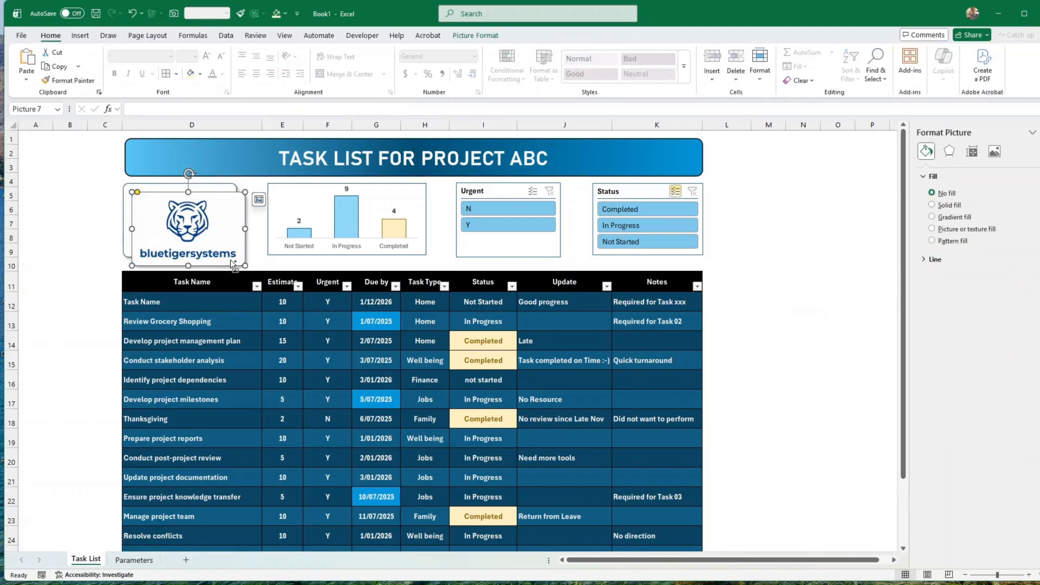
left_click_drag(245, 266, 162, 156)
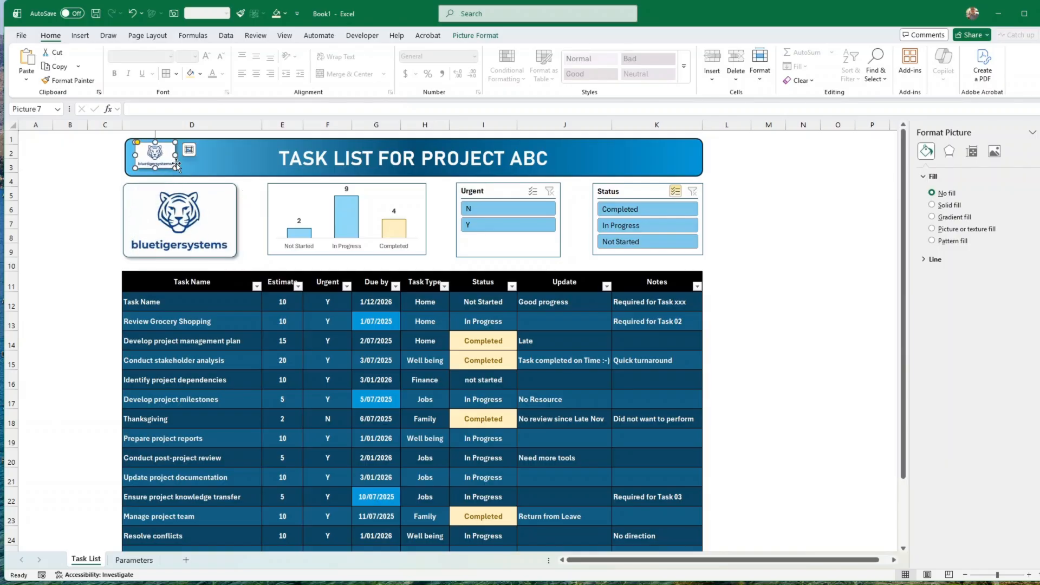
left_click(803, 225)
Widen the title banner slightly so it extends just past the outer edge of the Notes column.
left_click(683, 157)
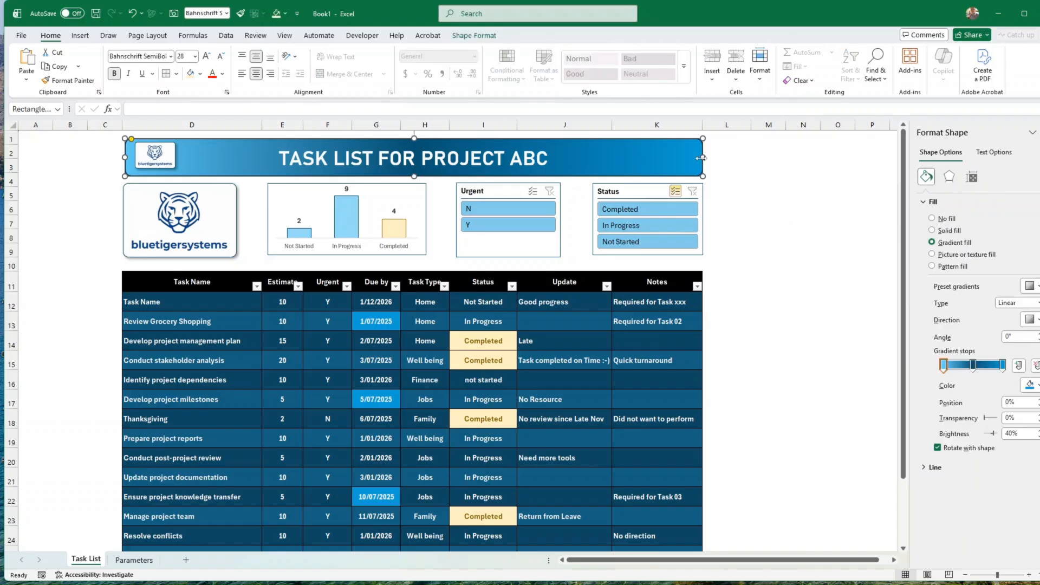
left_click_drag(702, 158, 708, 158)
left_click(768, 194)
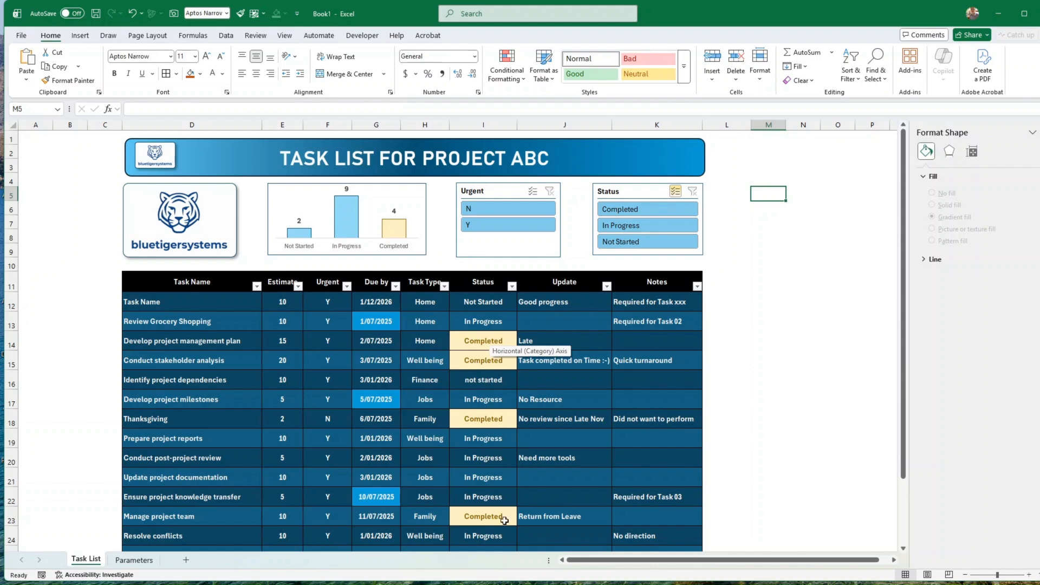
left_click(766, 477)
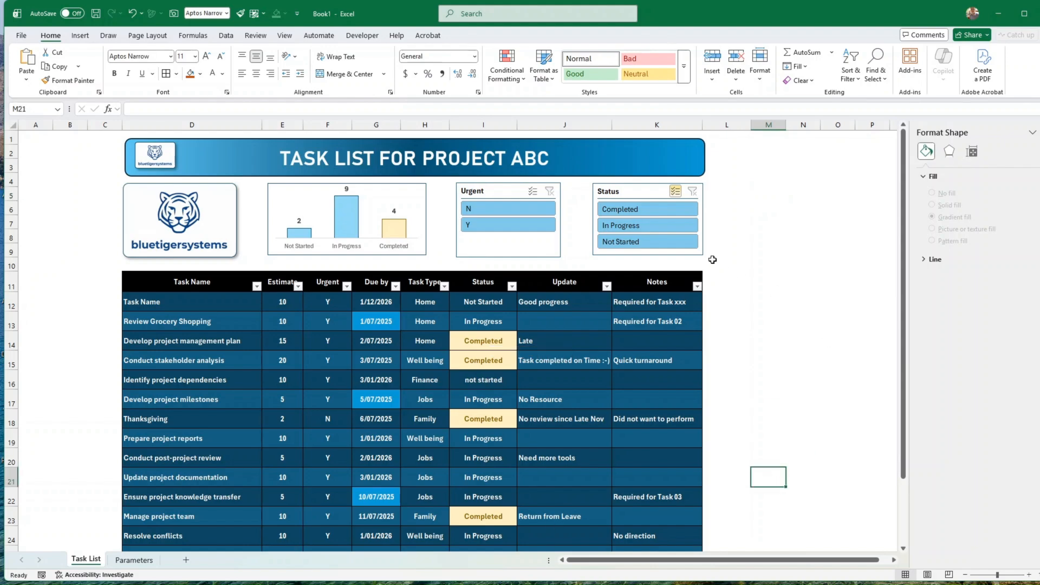
Try a medium green and a dark green table style on the task table, and reapply the dark blue style.
left_click(525, 306)
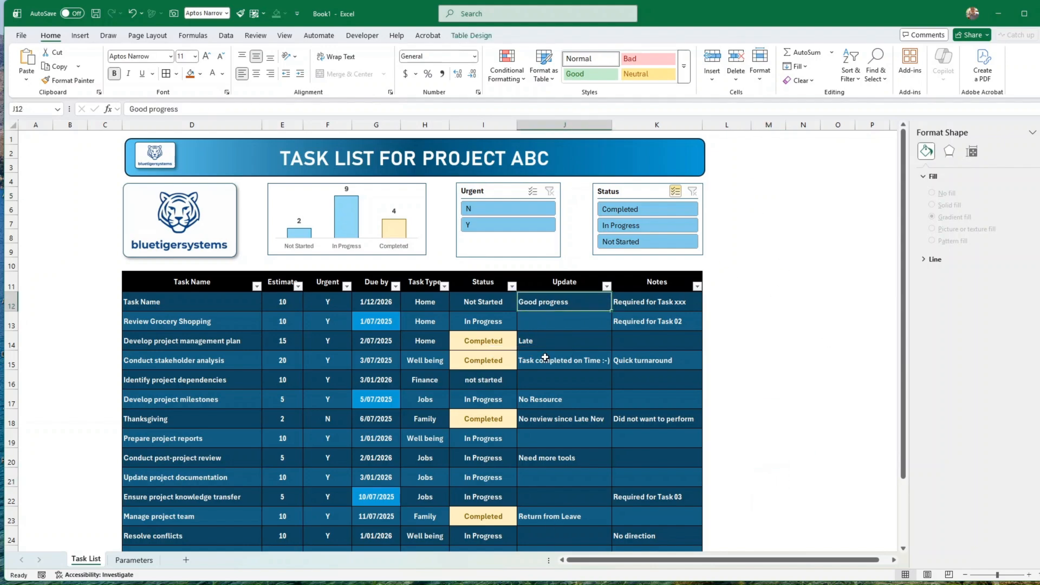
left_click(544, 69)
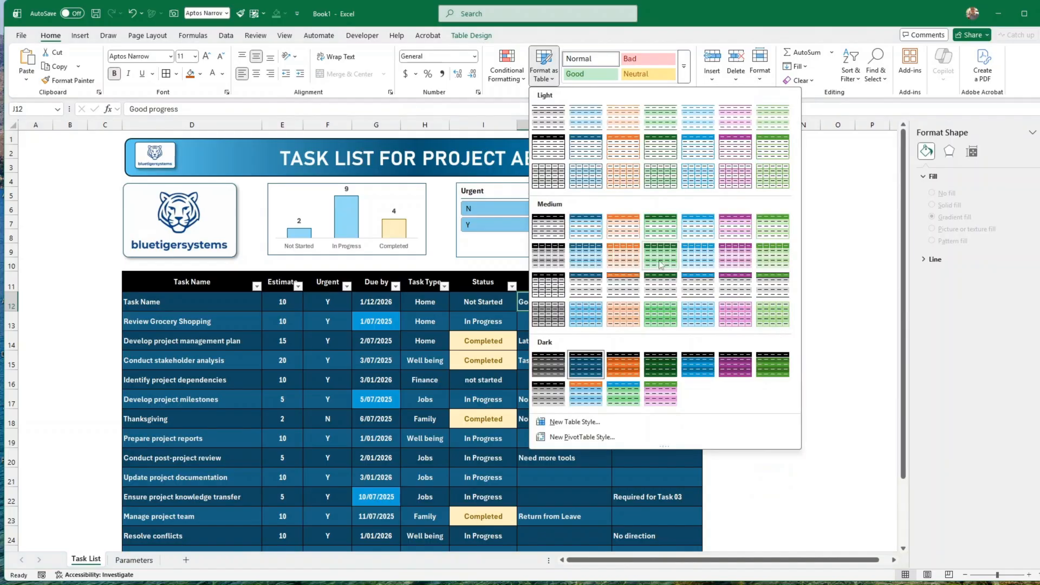
left_click(659, 260)
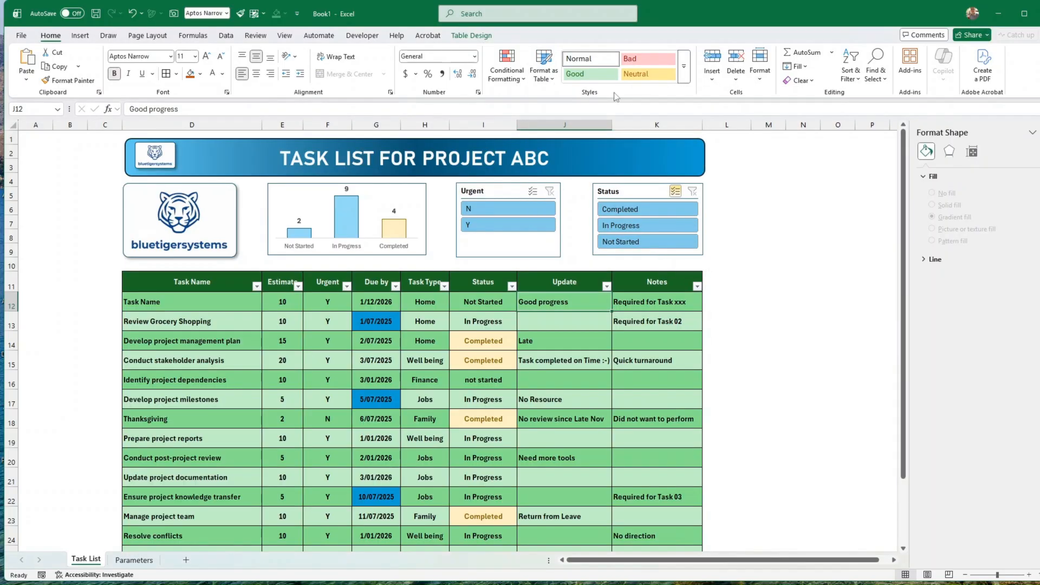
left_click(543, 70)
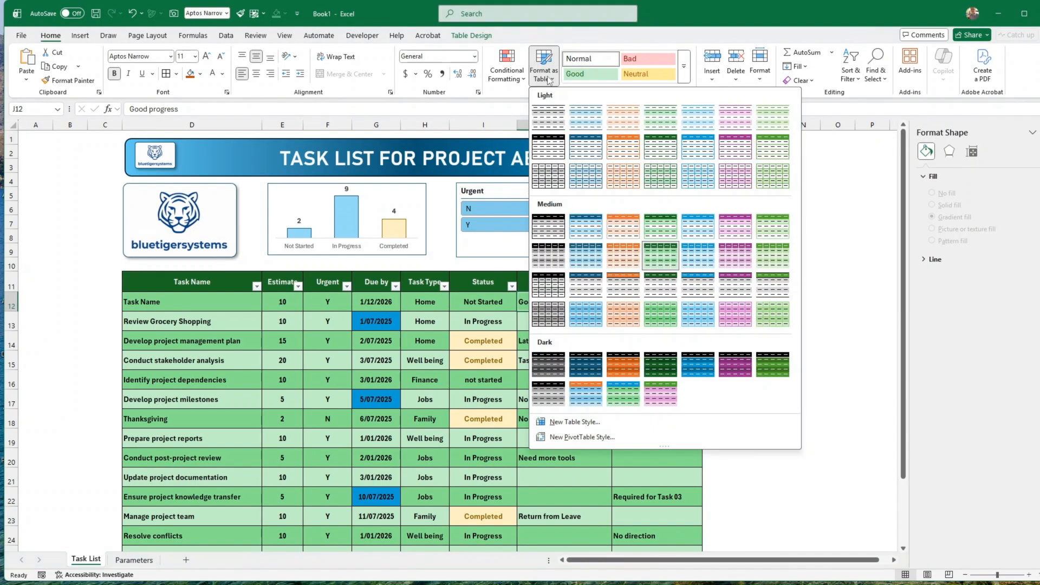
left_click(663, 365)
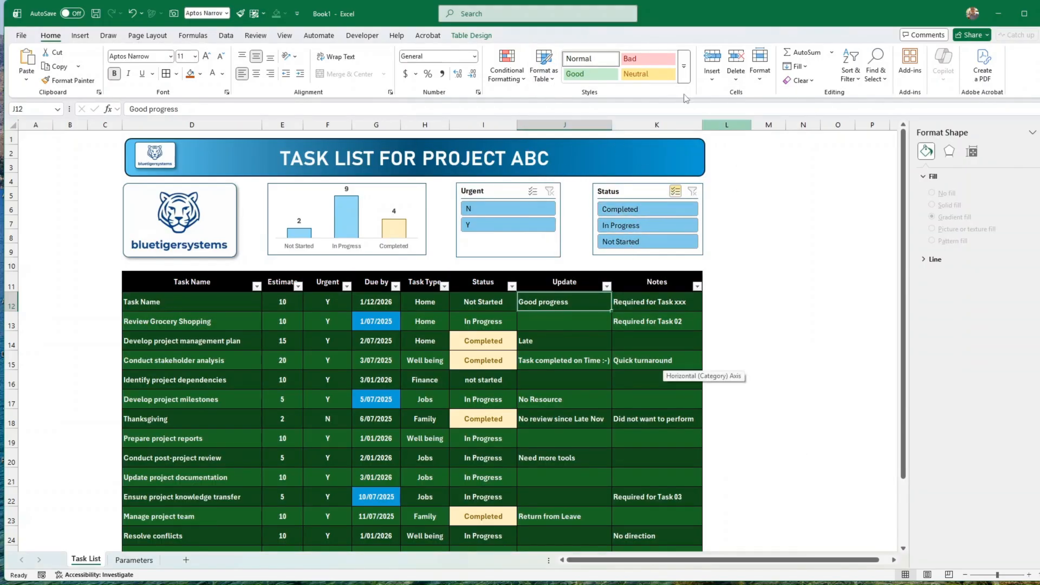
left_click(545, 76)
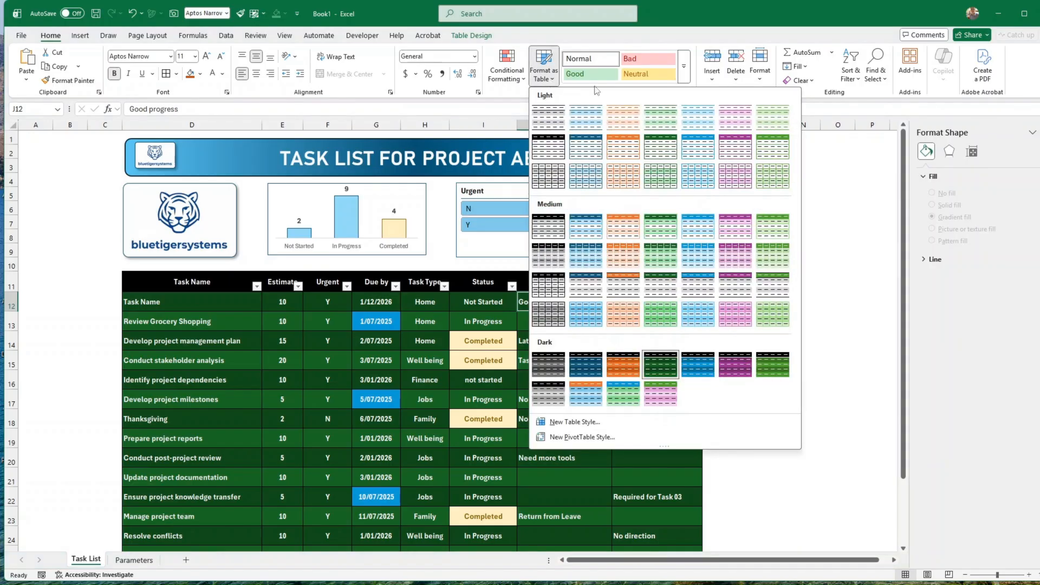
left_click(584, 373)
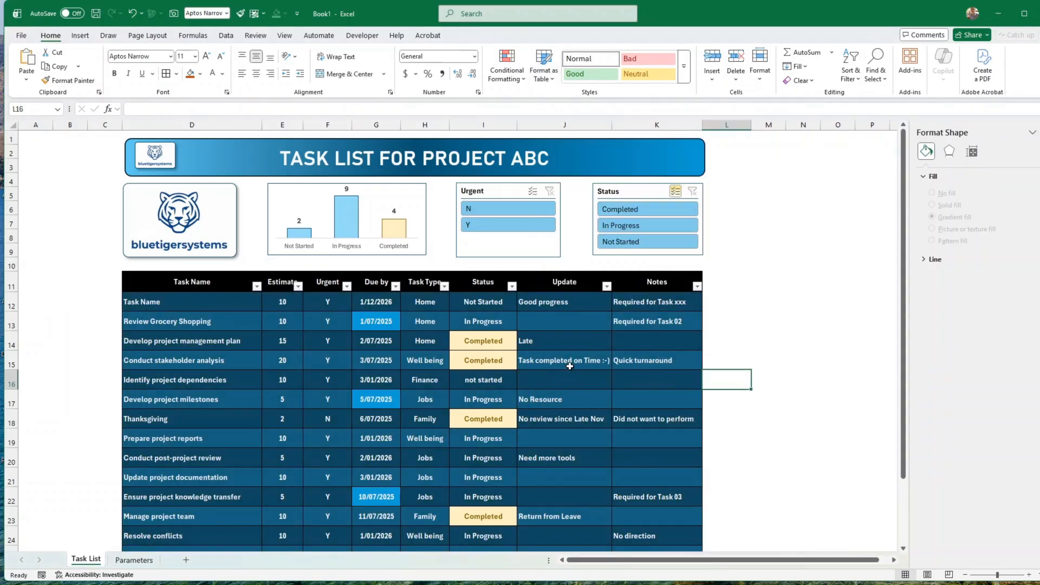
Set the status of the Review Grocery Shopping task to Completed.
left_click(501, 321)
left_click(523, 325)
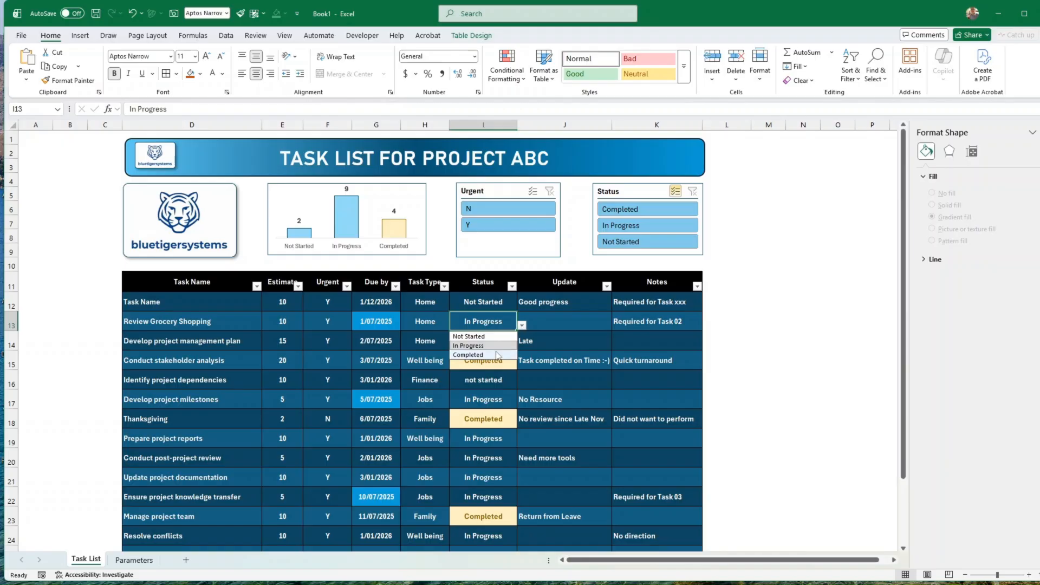
left_click(474, 352)
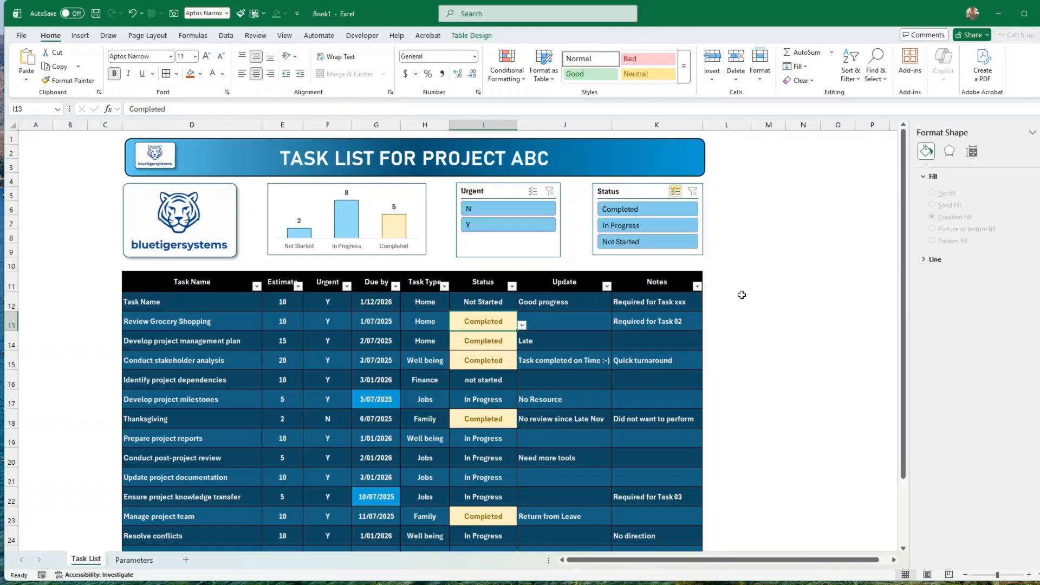
Make the Status slicer slightly taller by extending its lower edge.
left_click(693, 253)
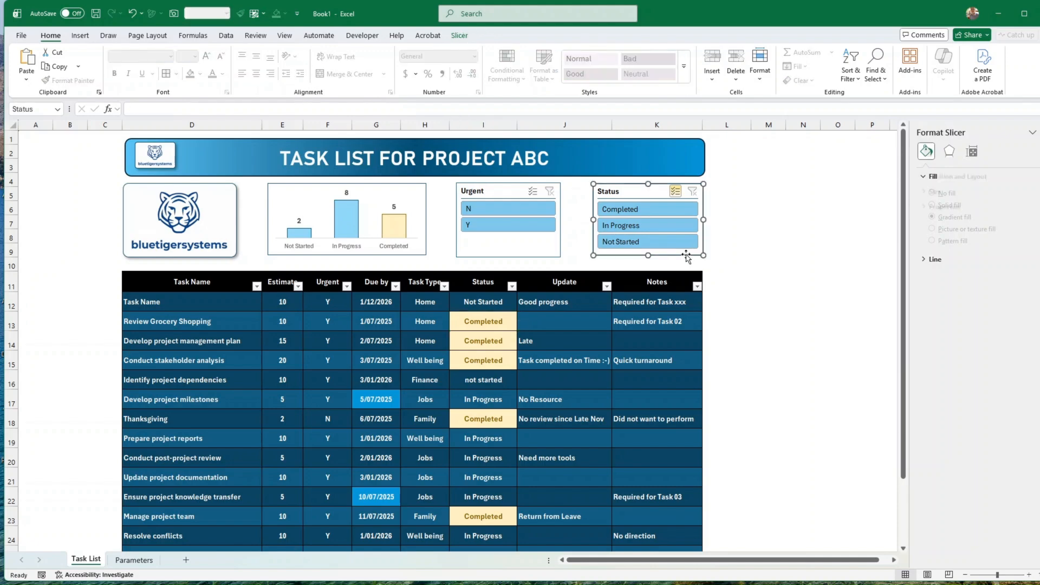
left_click(768, 302)
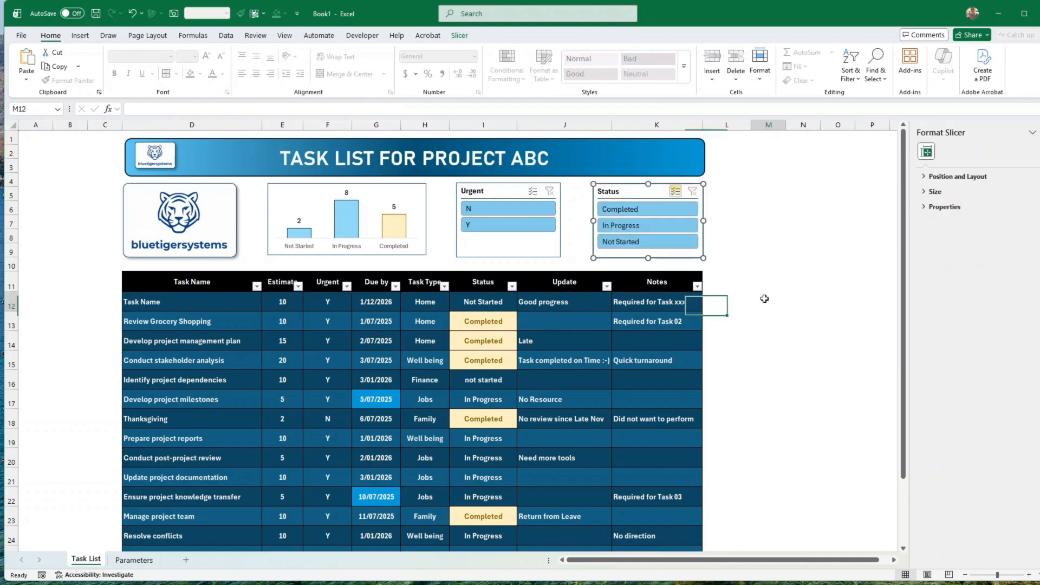